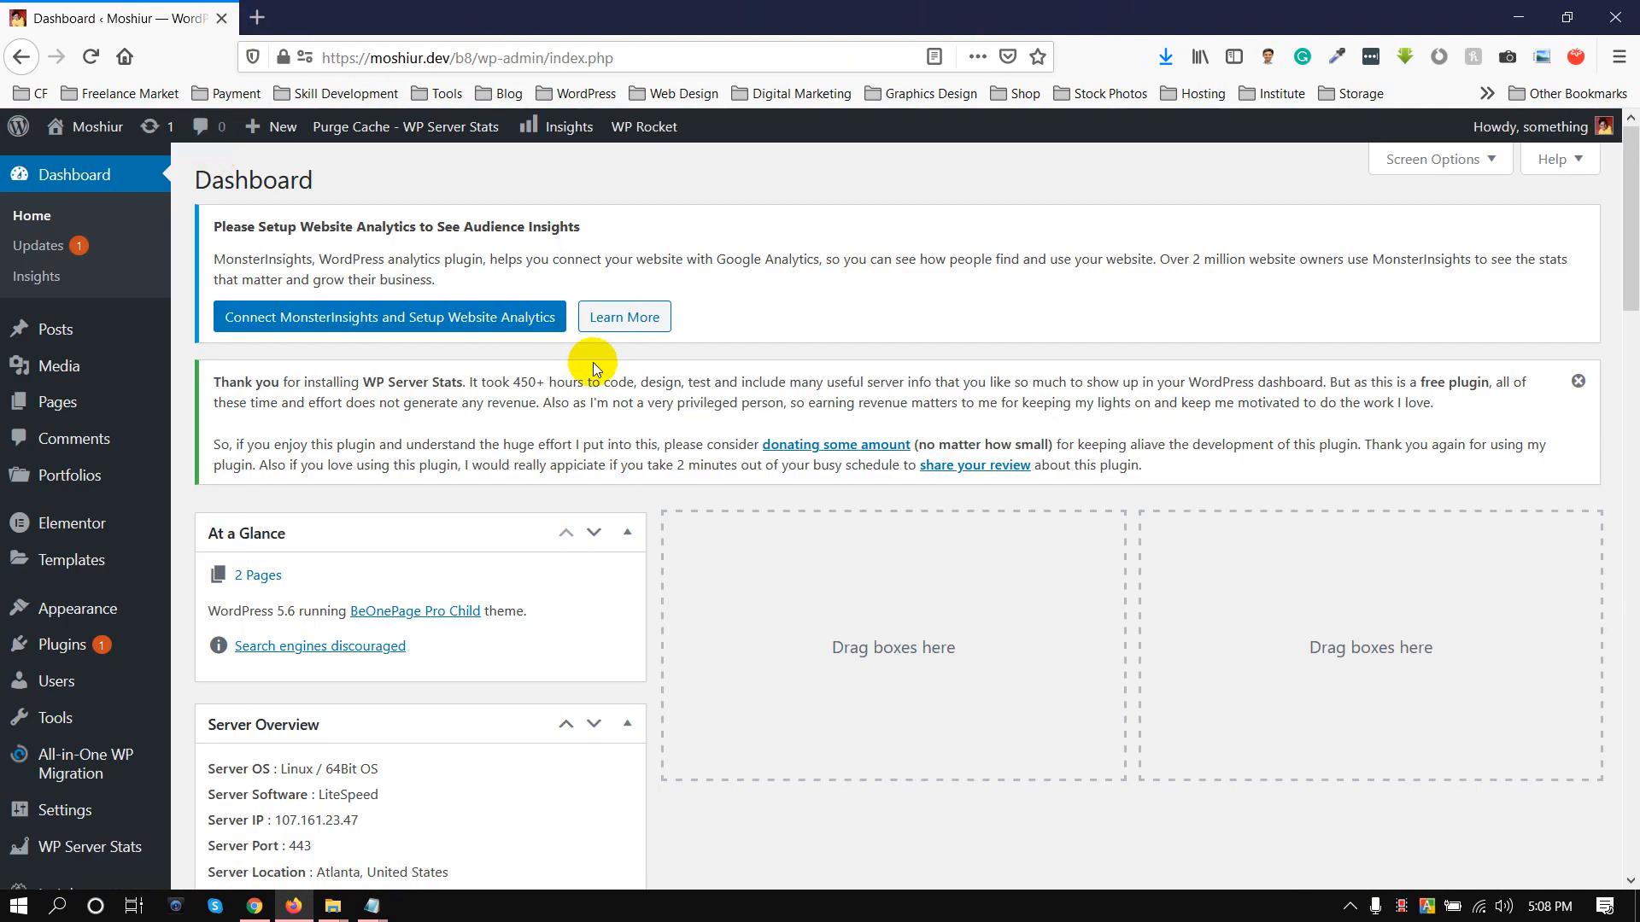
# Go to the installed plugins list and open the page for adding new plugins
pyautogui.moveTo(92, 653)
pyautogui.click(234, 649)
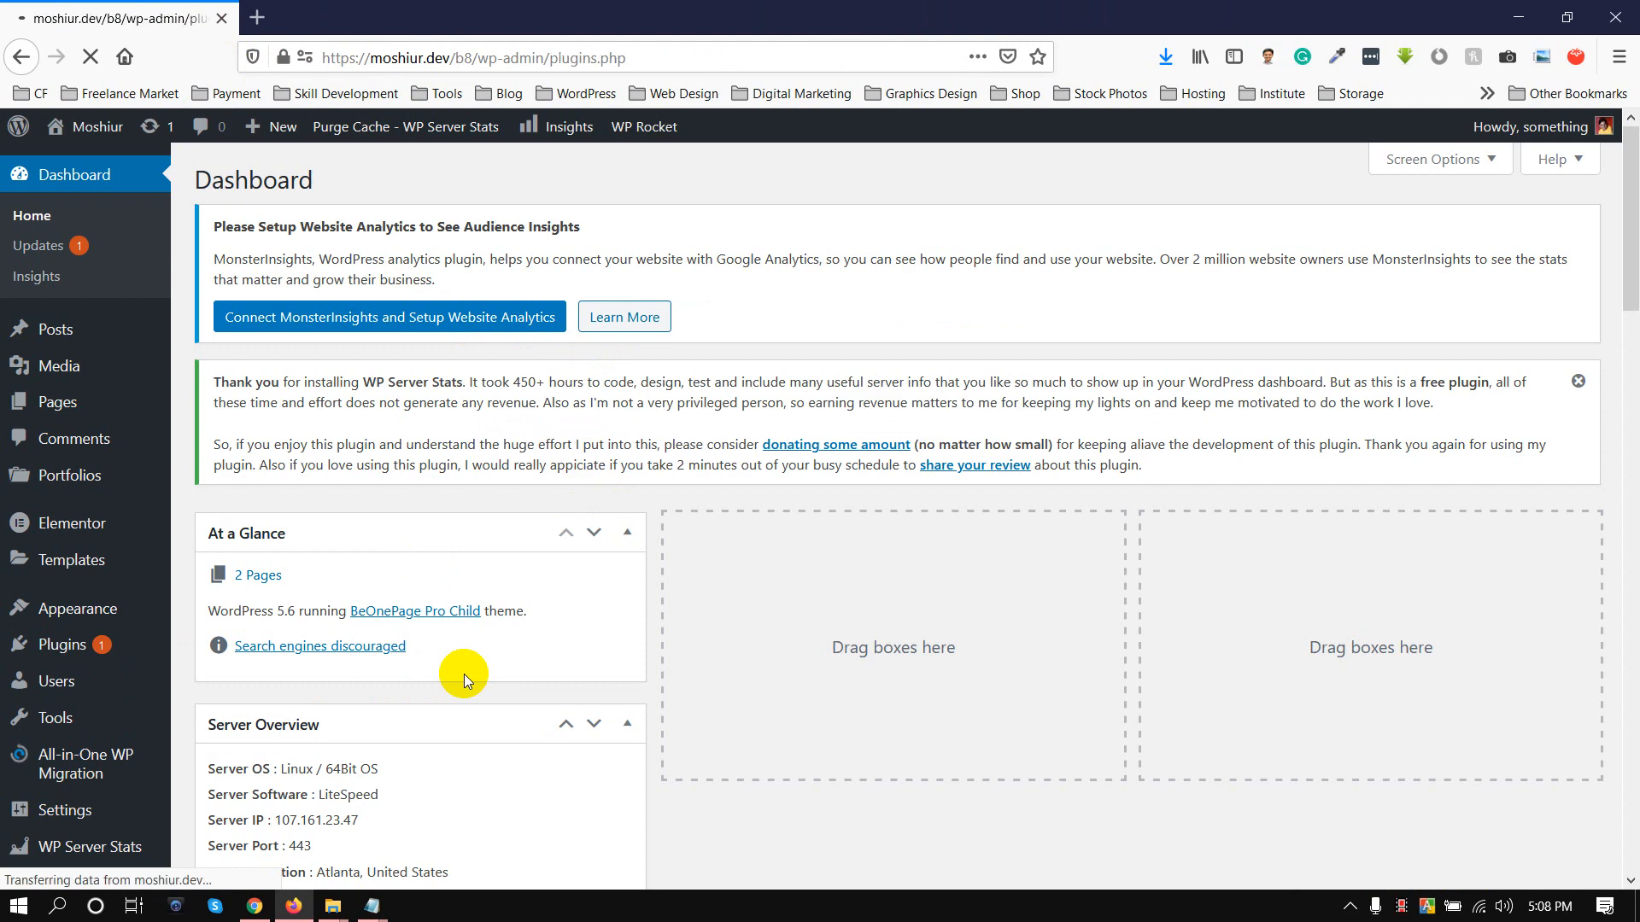
pyautogui.scroll(-3, 1150, 502)
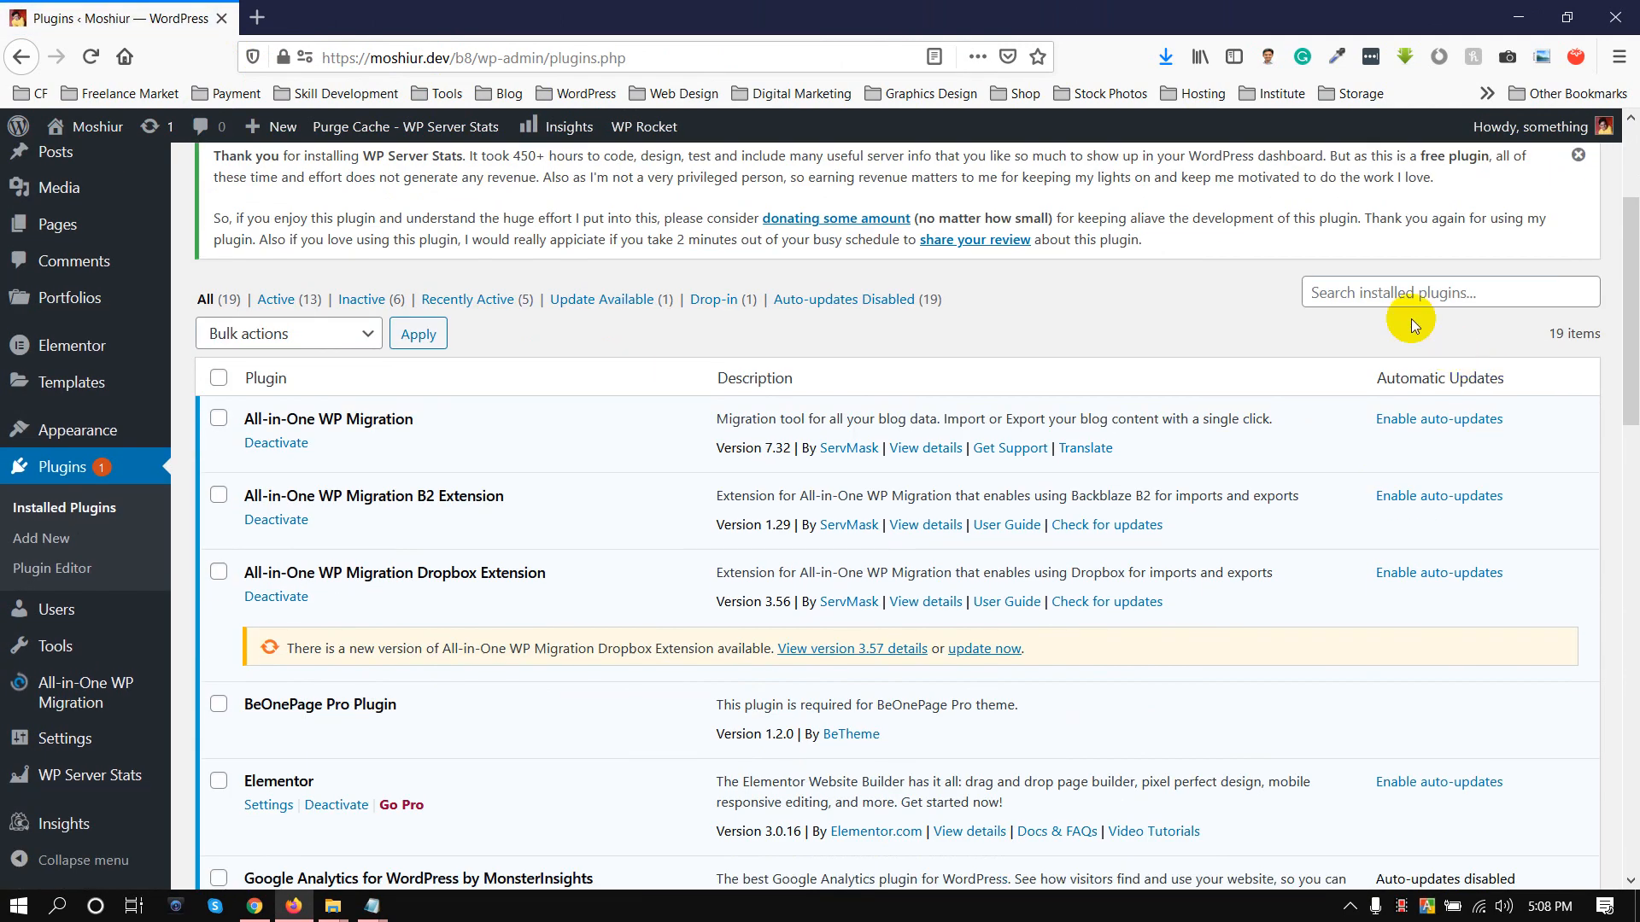
pyautogui.click(1369, 299)
pyautogui.scroll(3, 1078, 455)
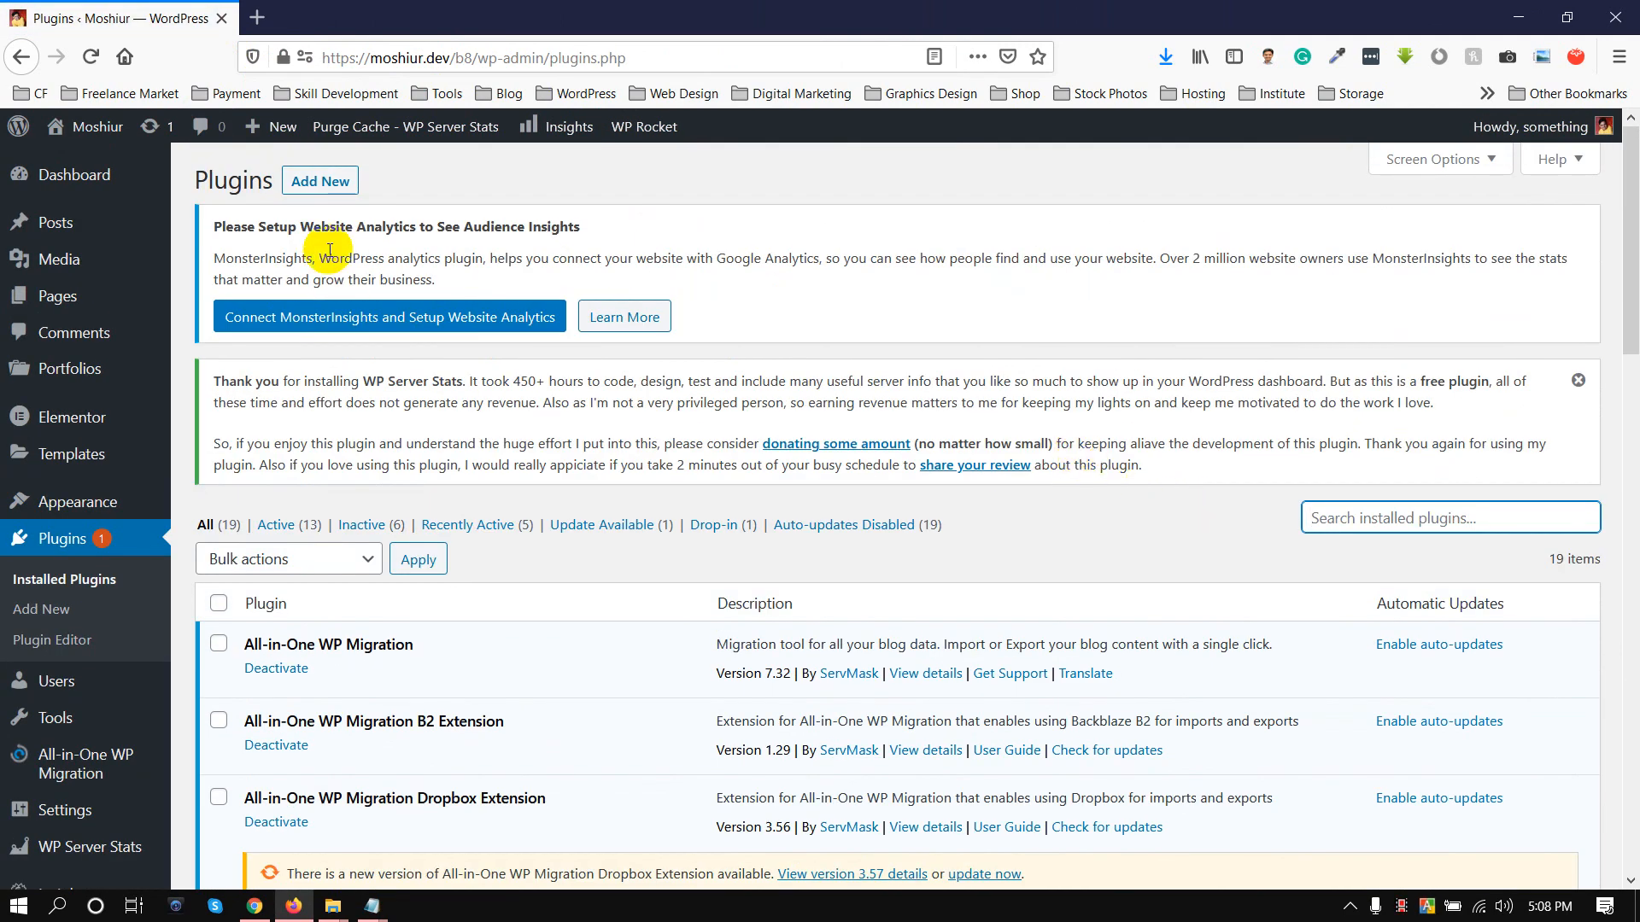
pyautogui.click(349, 196)
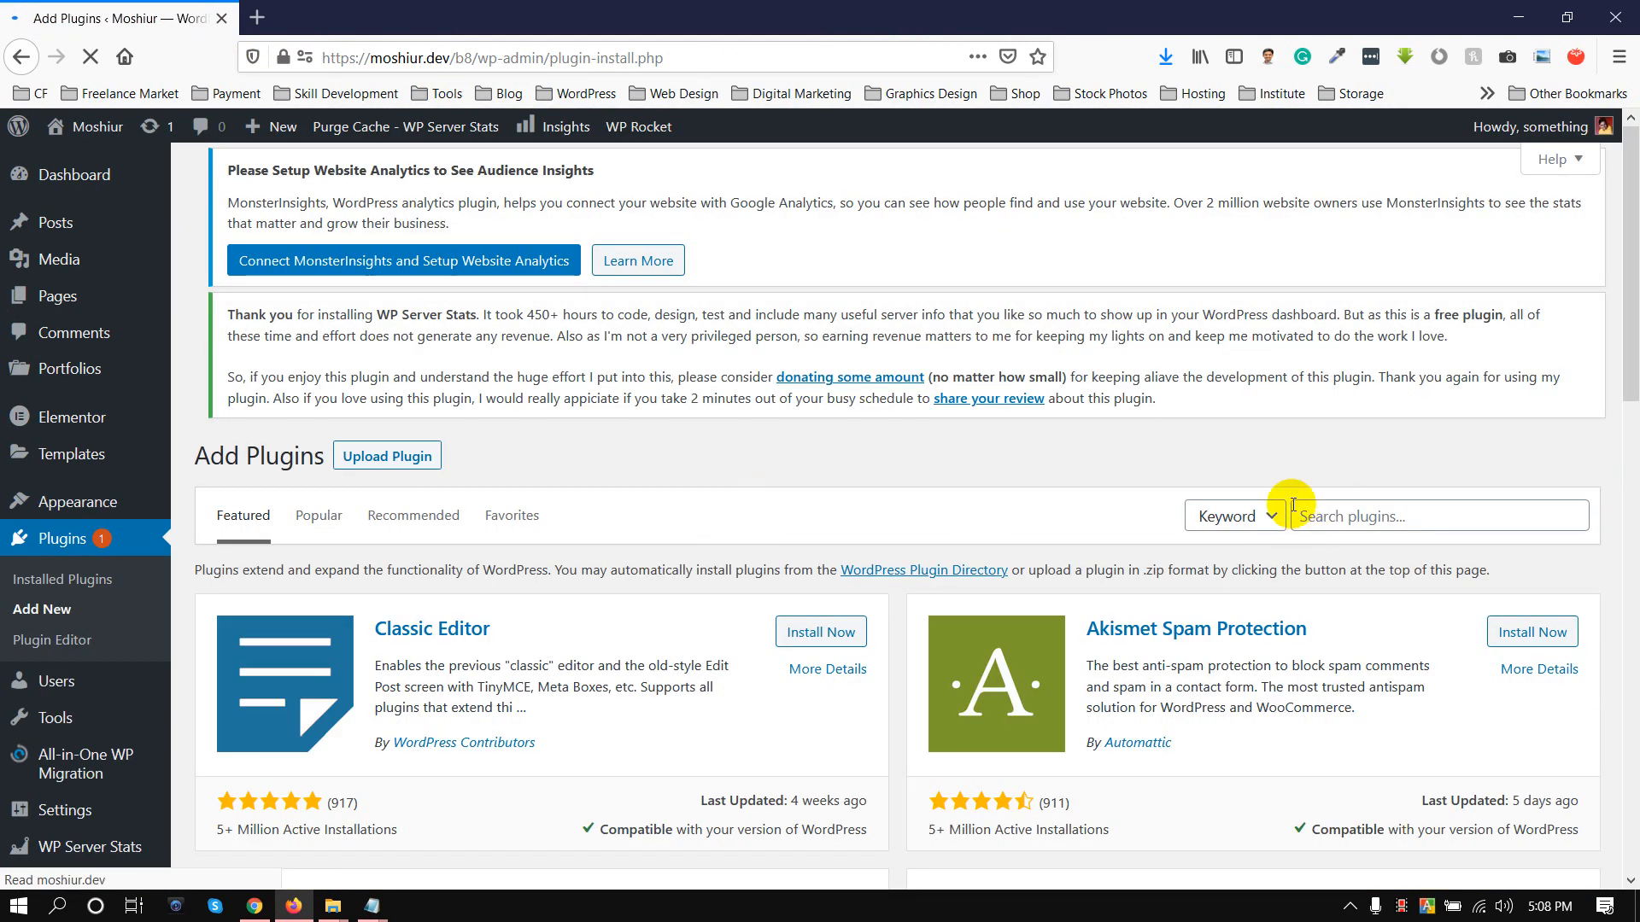
# Search the plugin directory for "per page add to head", look through the results, and clear the search
pyautogui.click(1307, 531)
pyautogui.write('per')
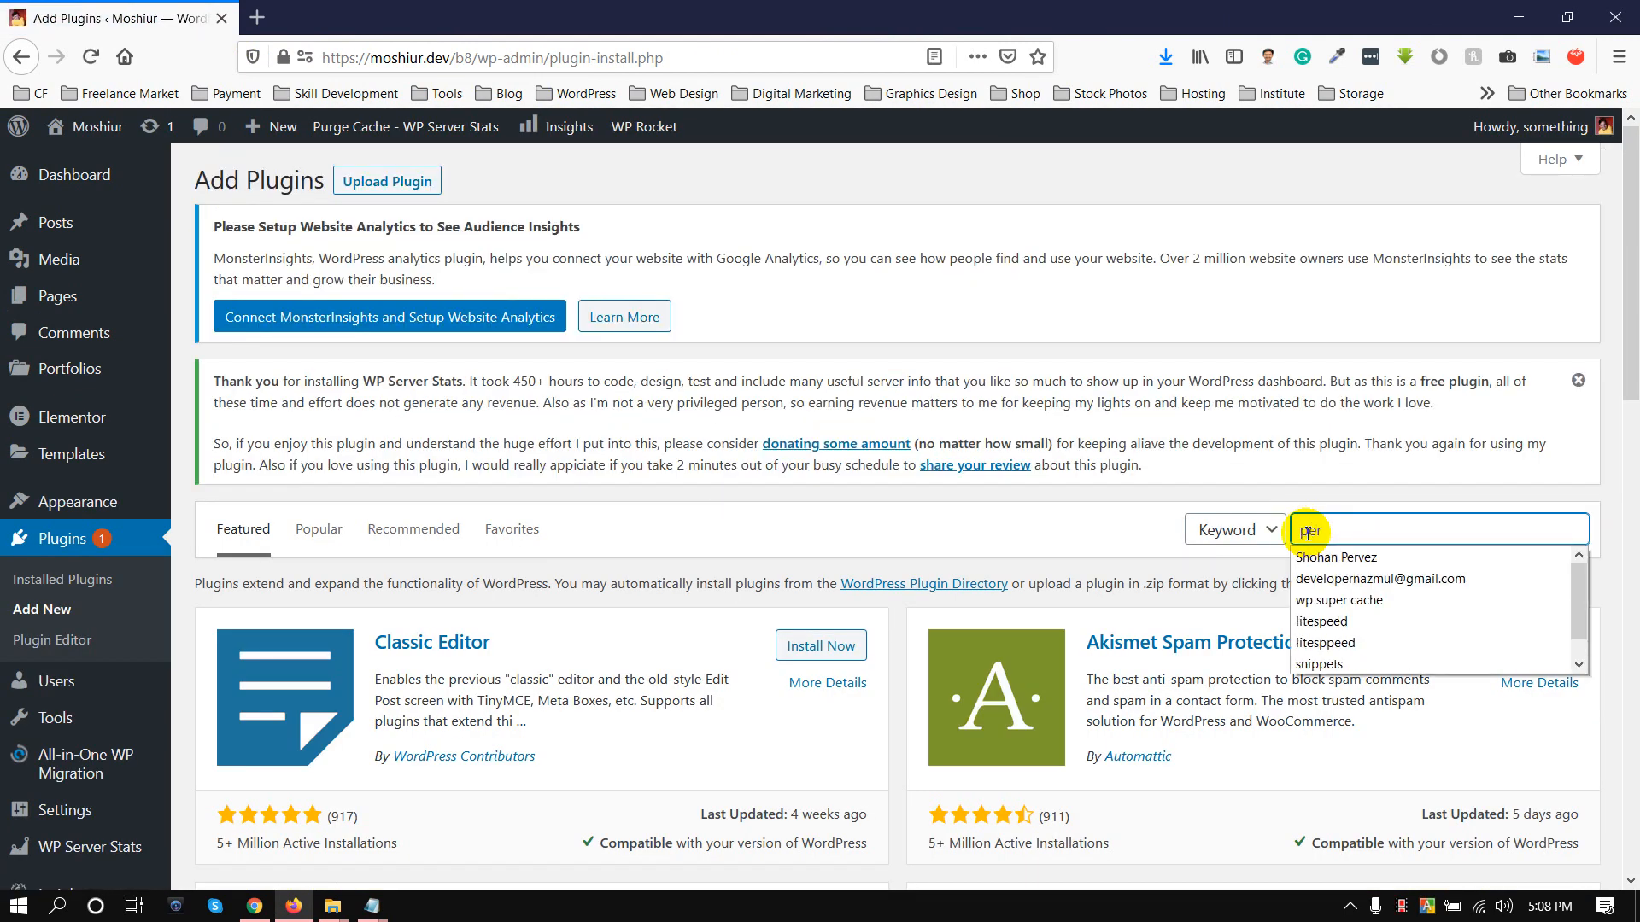
pyautogui.write(' page add to head')
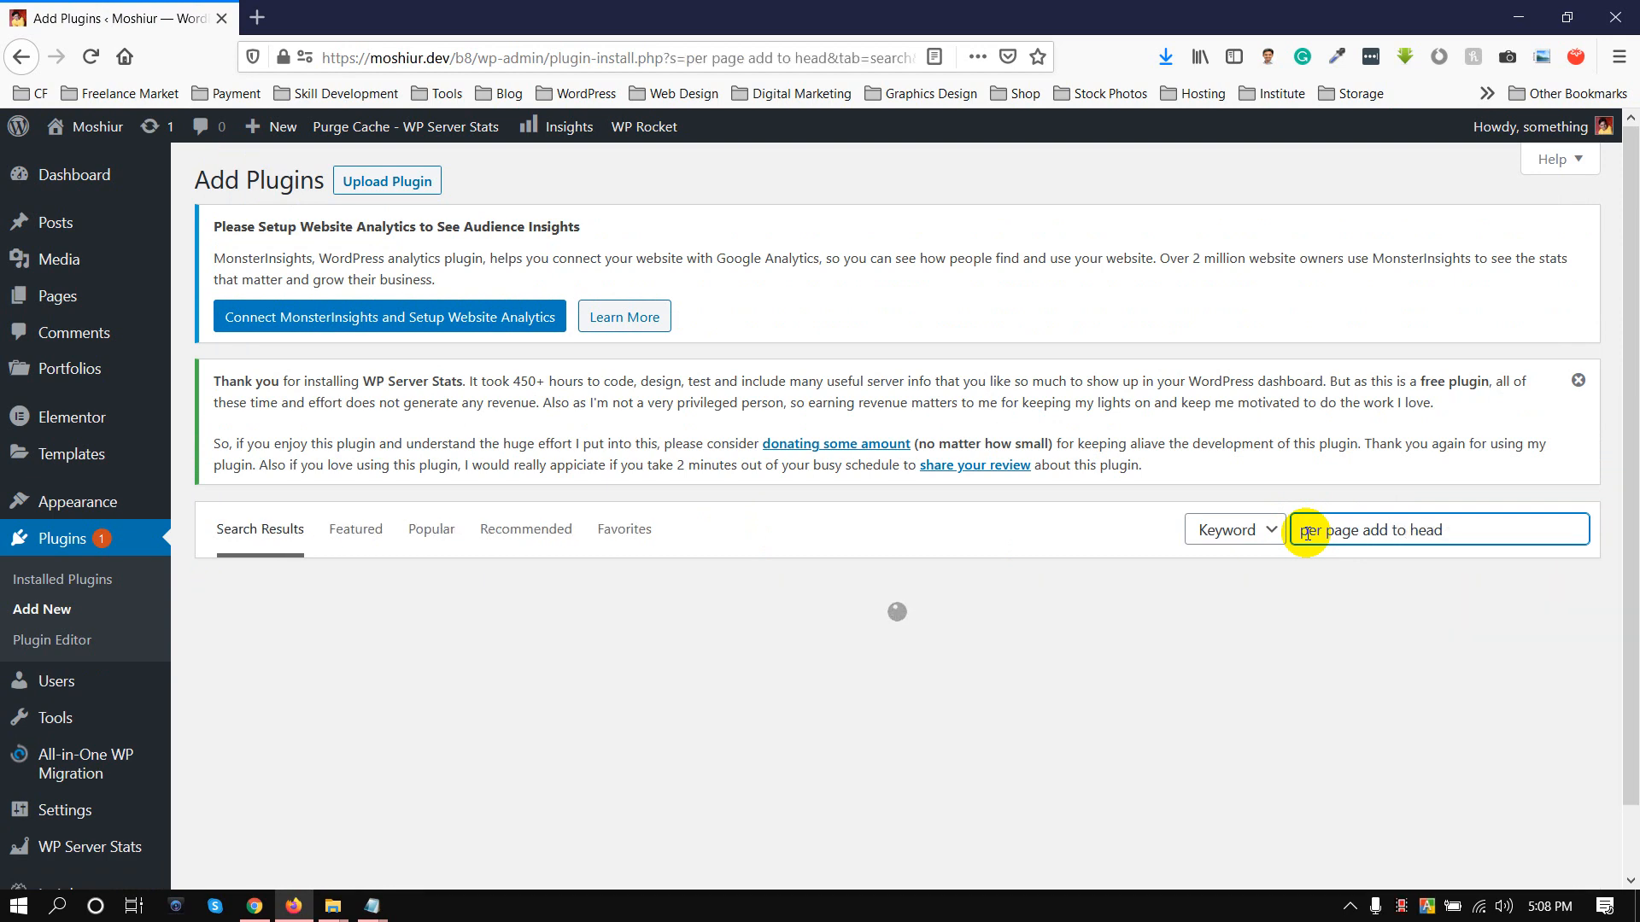
pyautogui.scroll(-5, 1192, 534)
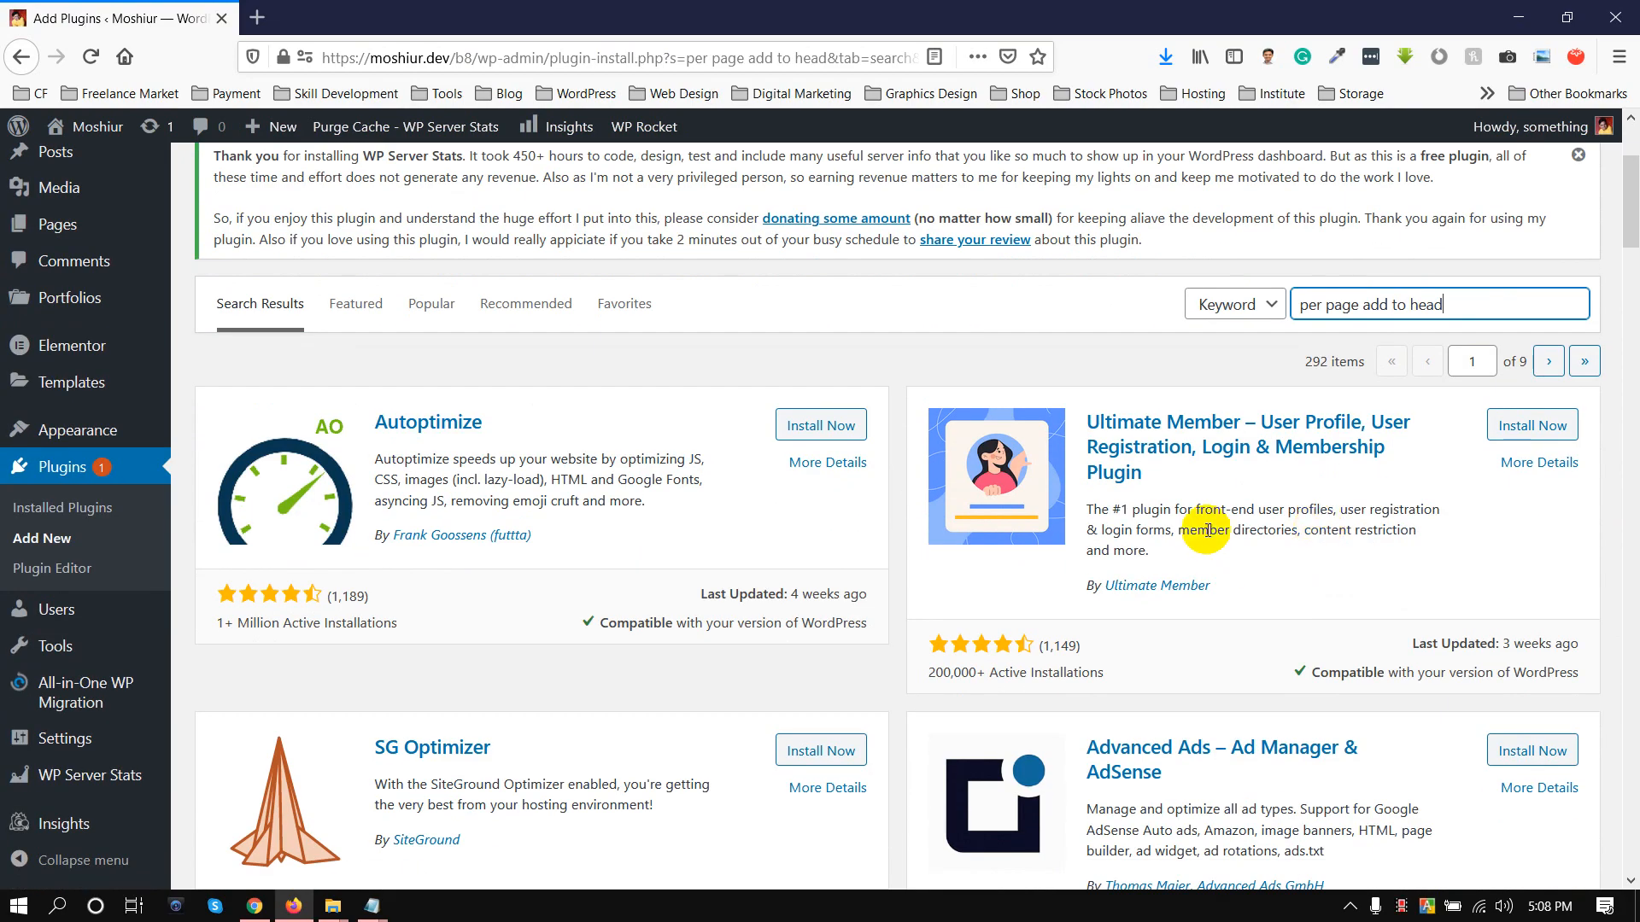
pyautogui.scroll(-20, 1190, 530)
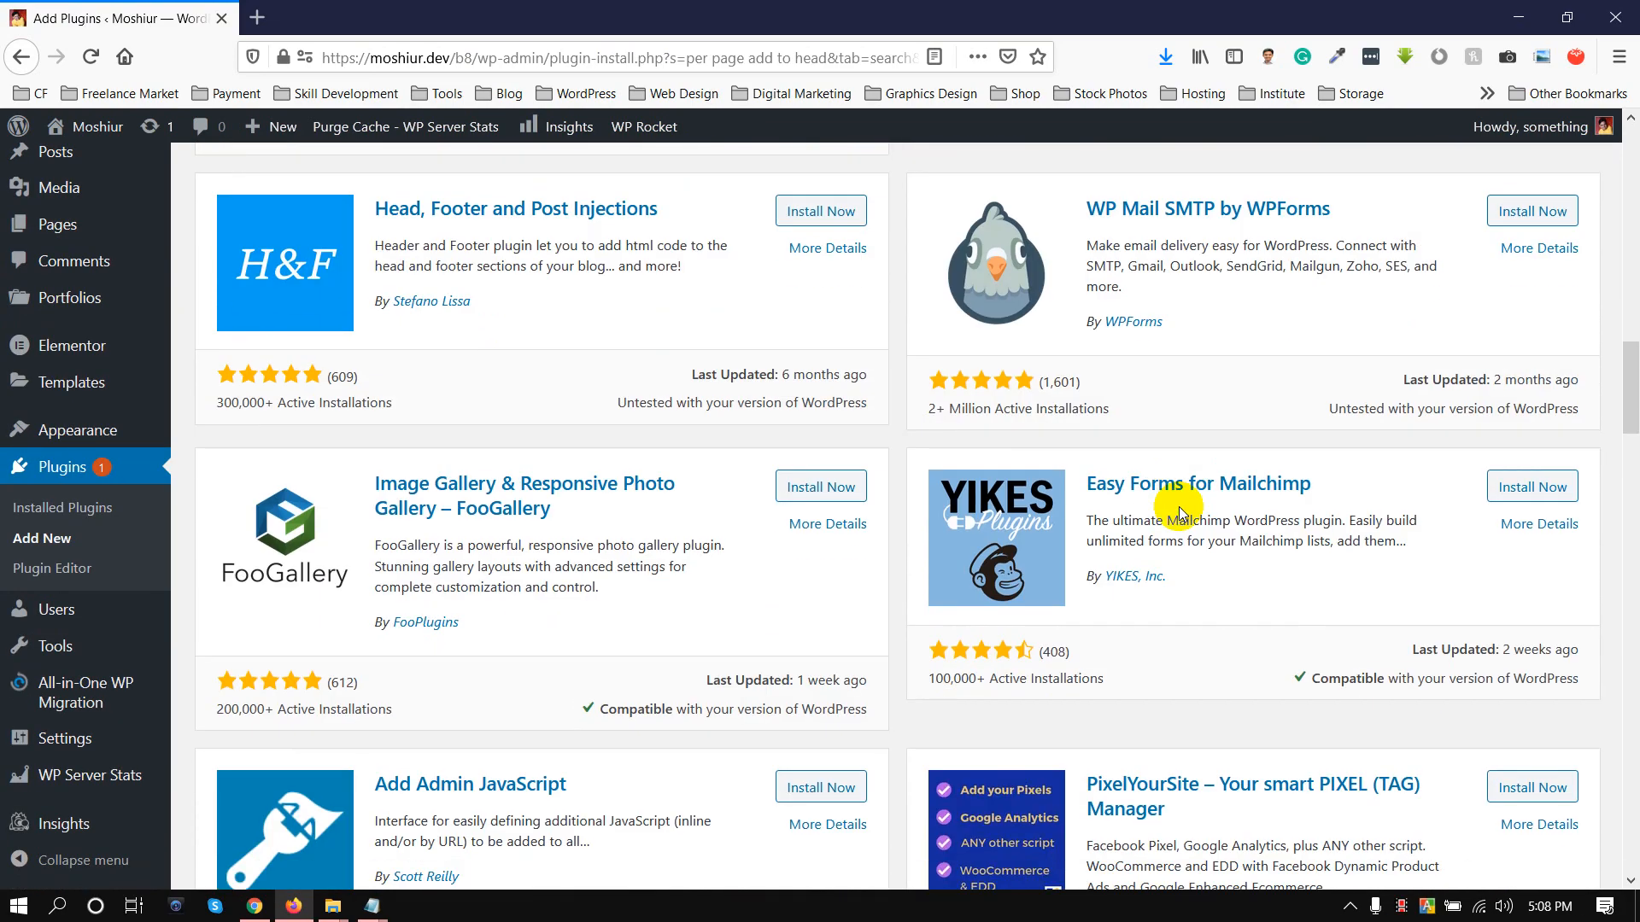
pyautogui.scroll(-12, 1179, 506)
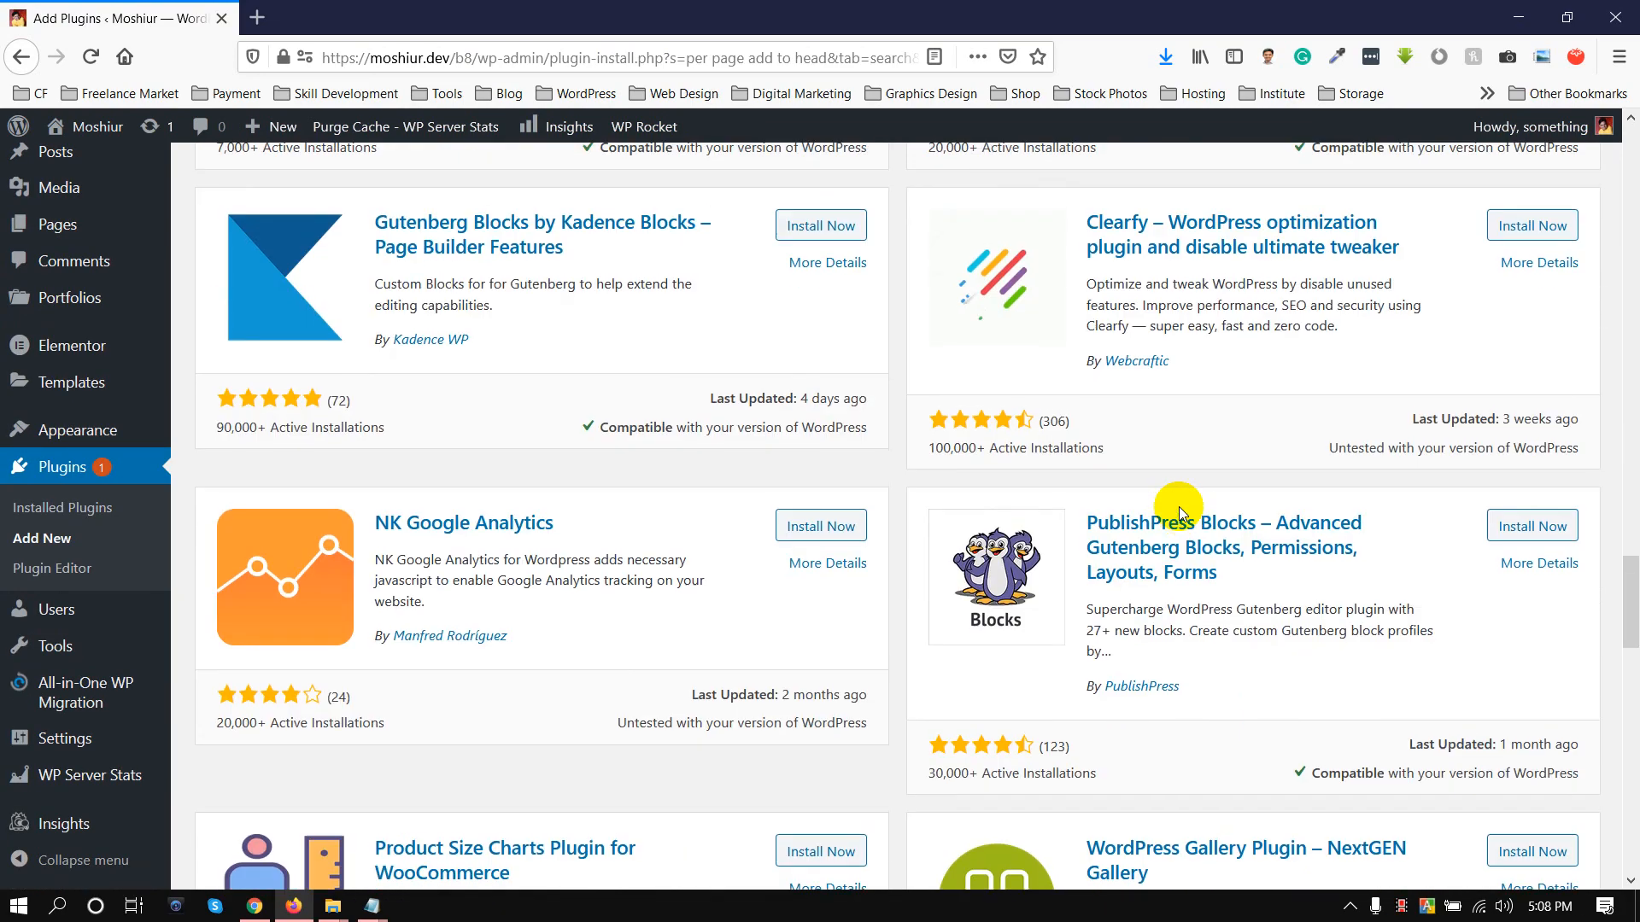
pyautogui.scroll(7, 1179, 506)
pyautogui.scroll(20, 1178, 505)
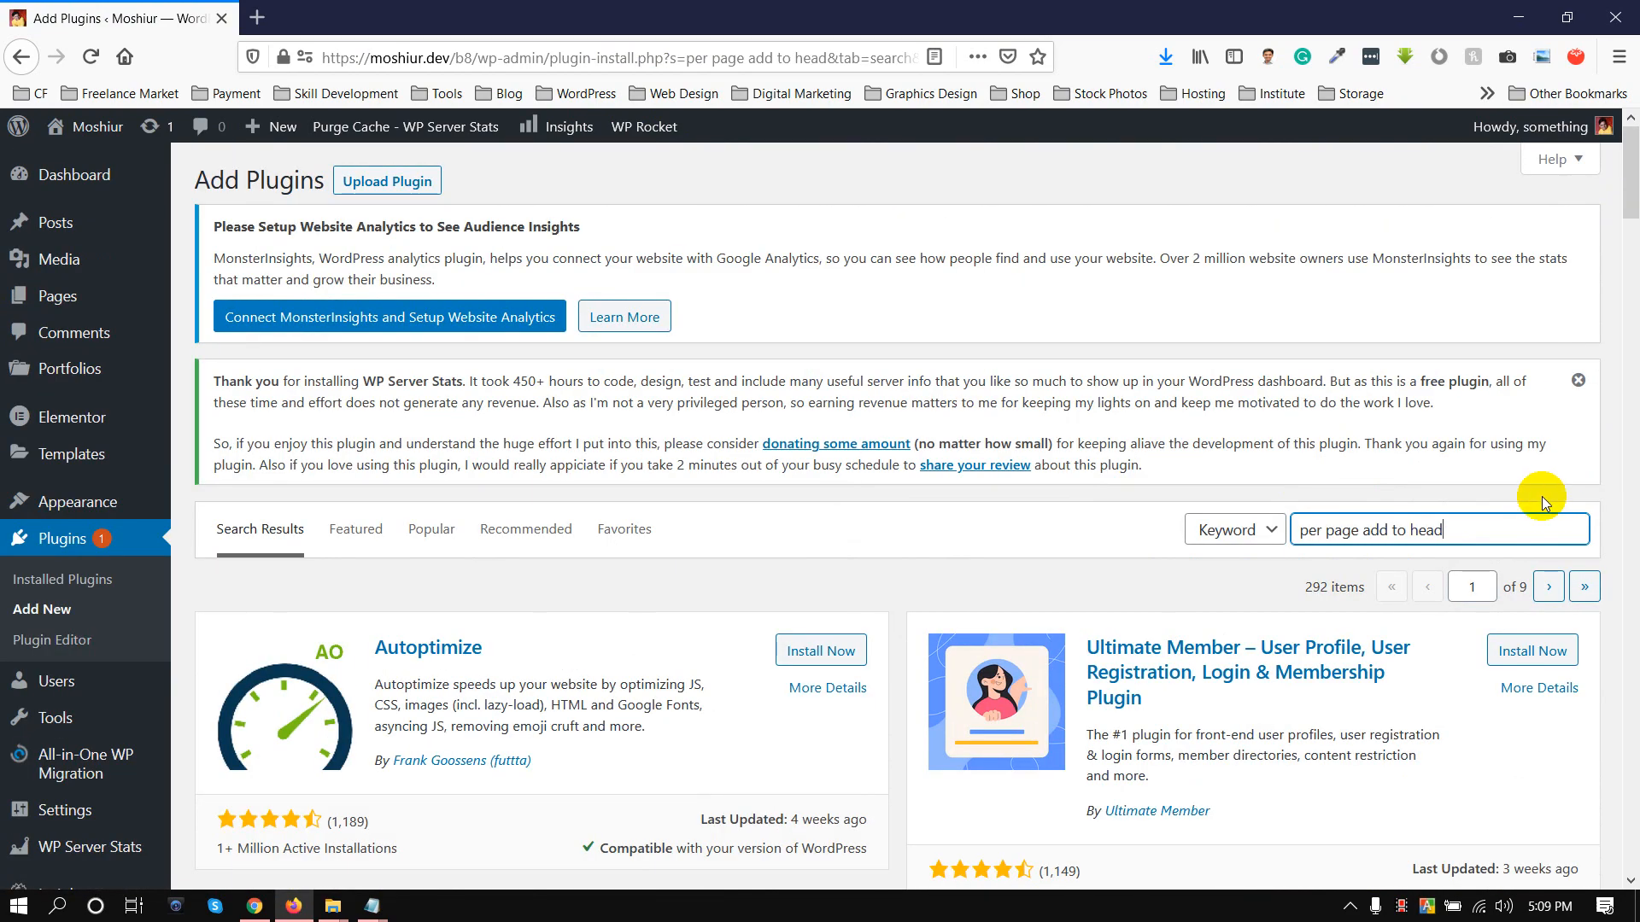
pyautogui.moveTo(1470, 530); pyautogui.dragTo(926, 513)
pyautogui.press('BackSpace')
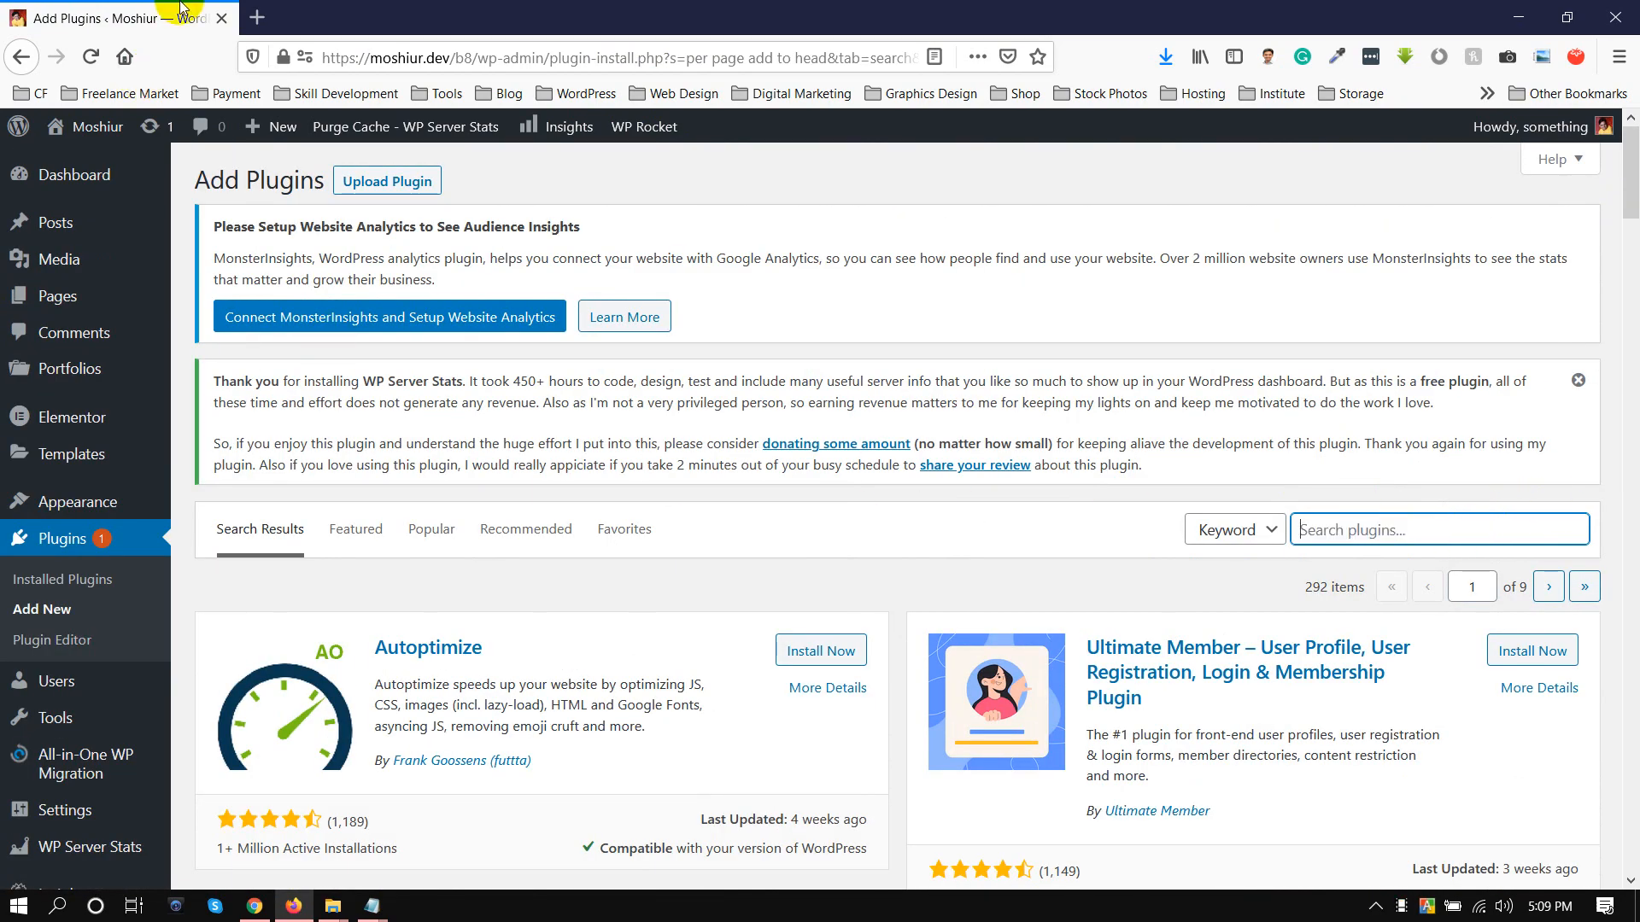
# Open wordpress.org in a new browser tab
pyautogui.click(257, 17)
pyautogui.write('wordrpess')
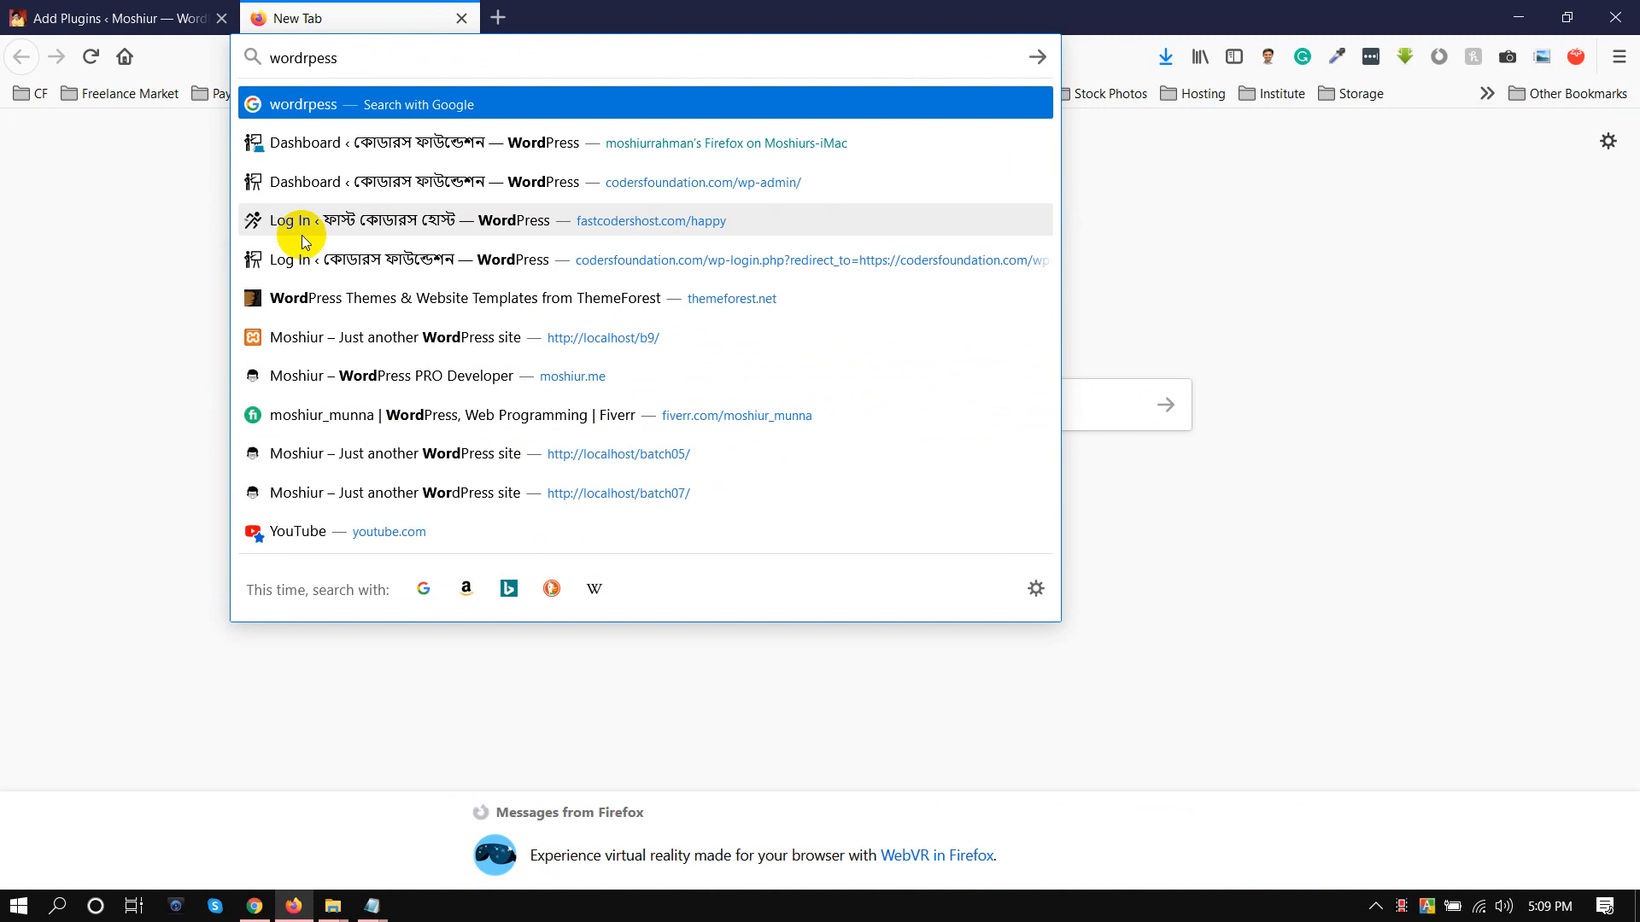
pyautogui.press('BackSpace')
pyautogui.press('BackSpace')
pyautogui.press('BackSpace')
pyautogui.press('BackSpace')
pyautogui.press('BackSpace')
pyautogui.write('p')
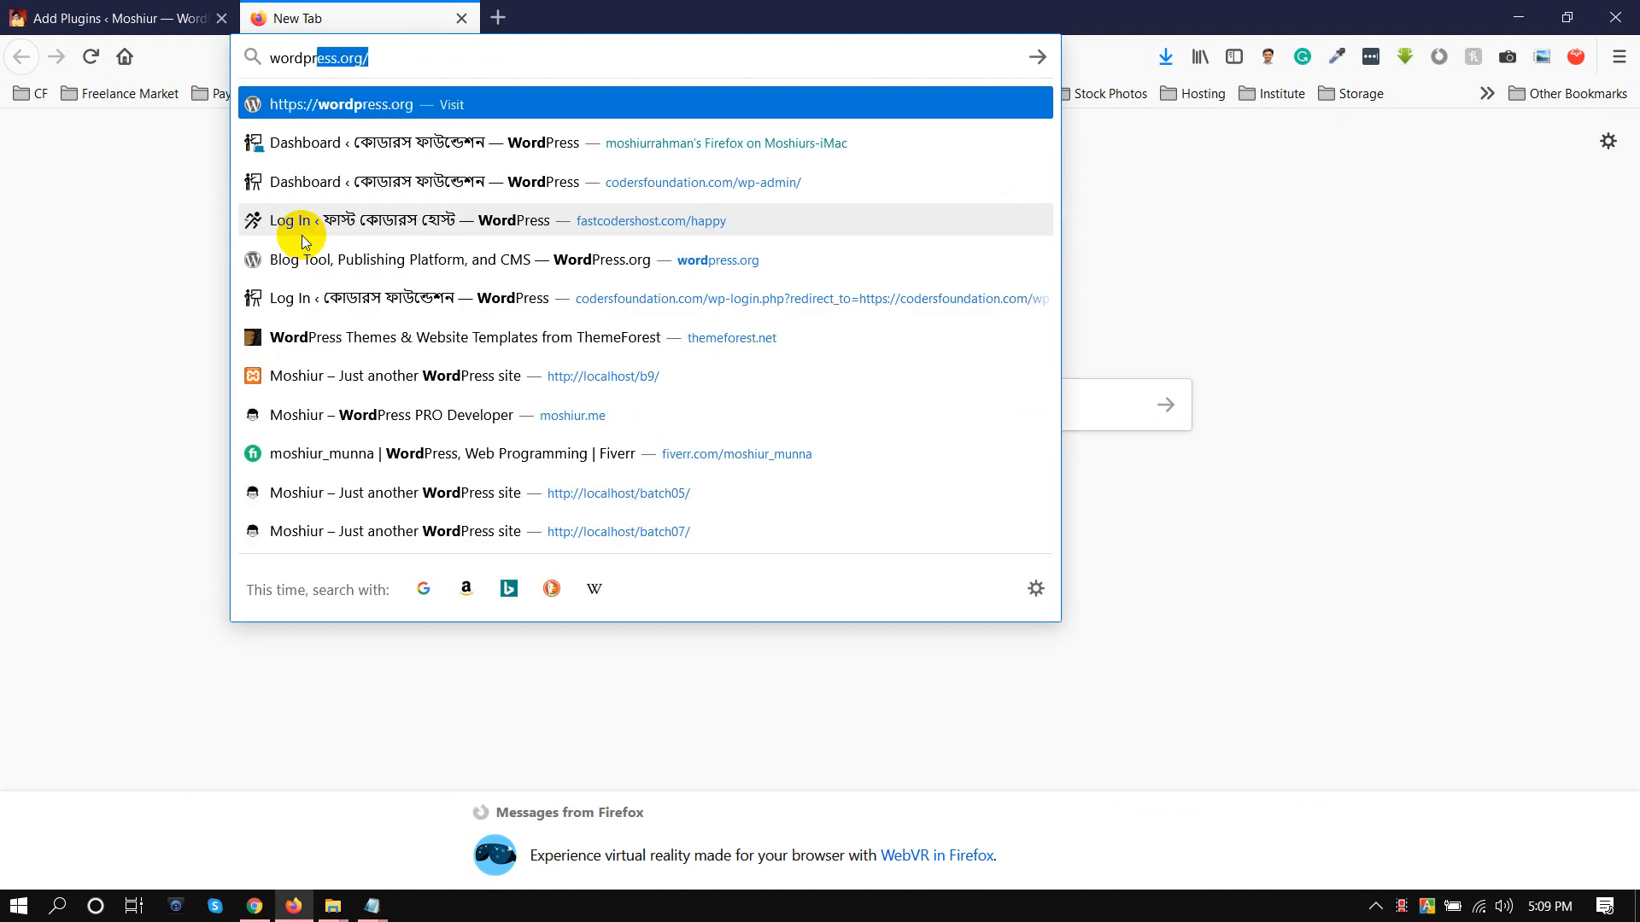
pyautogui.press('Return')
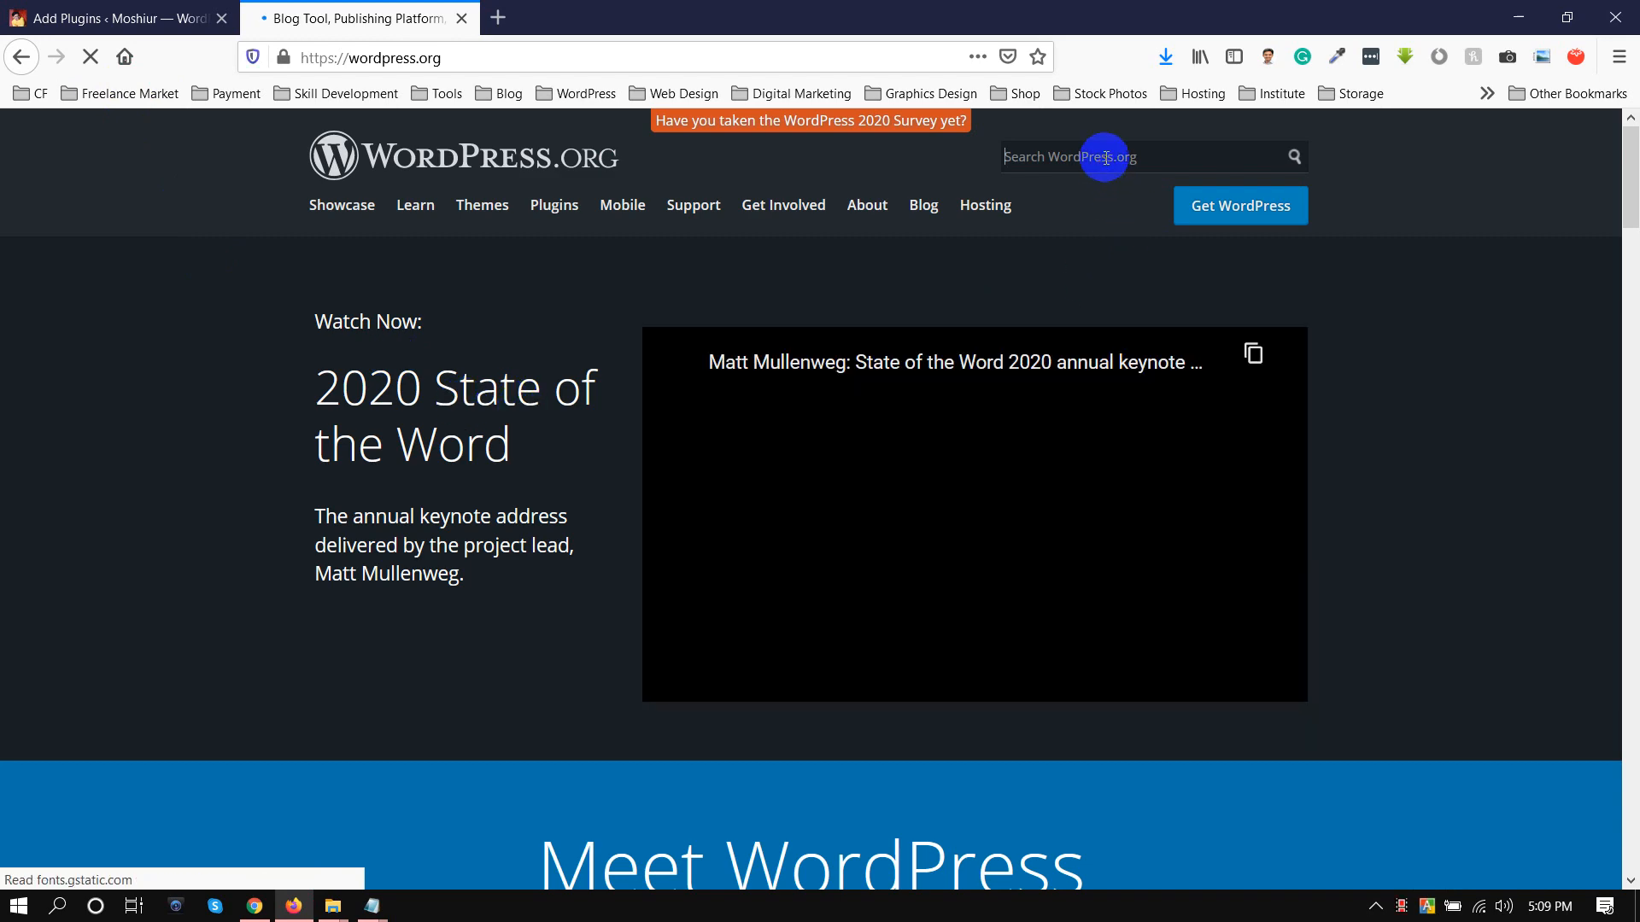
# Search WordPress.org for "per page add to head" and open the plugin's page by way of its support forum
pyautogui.click(1106, 156)
pyautogui.press('Return')
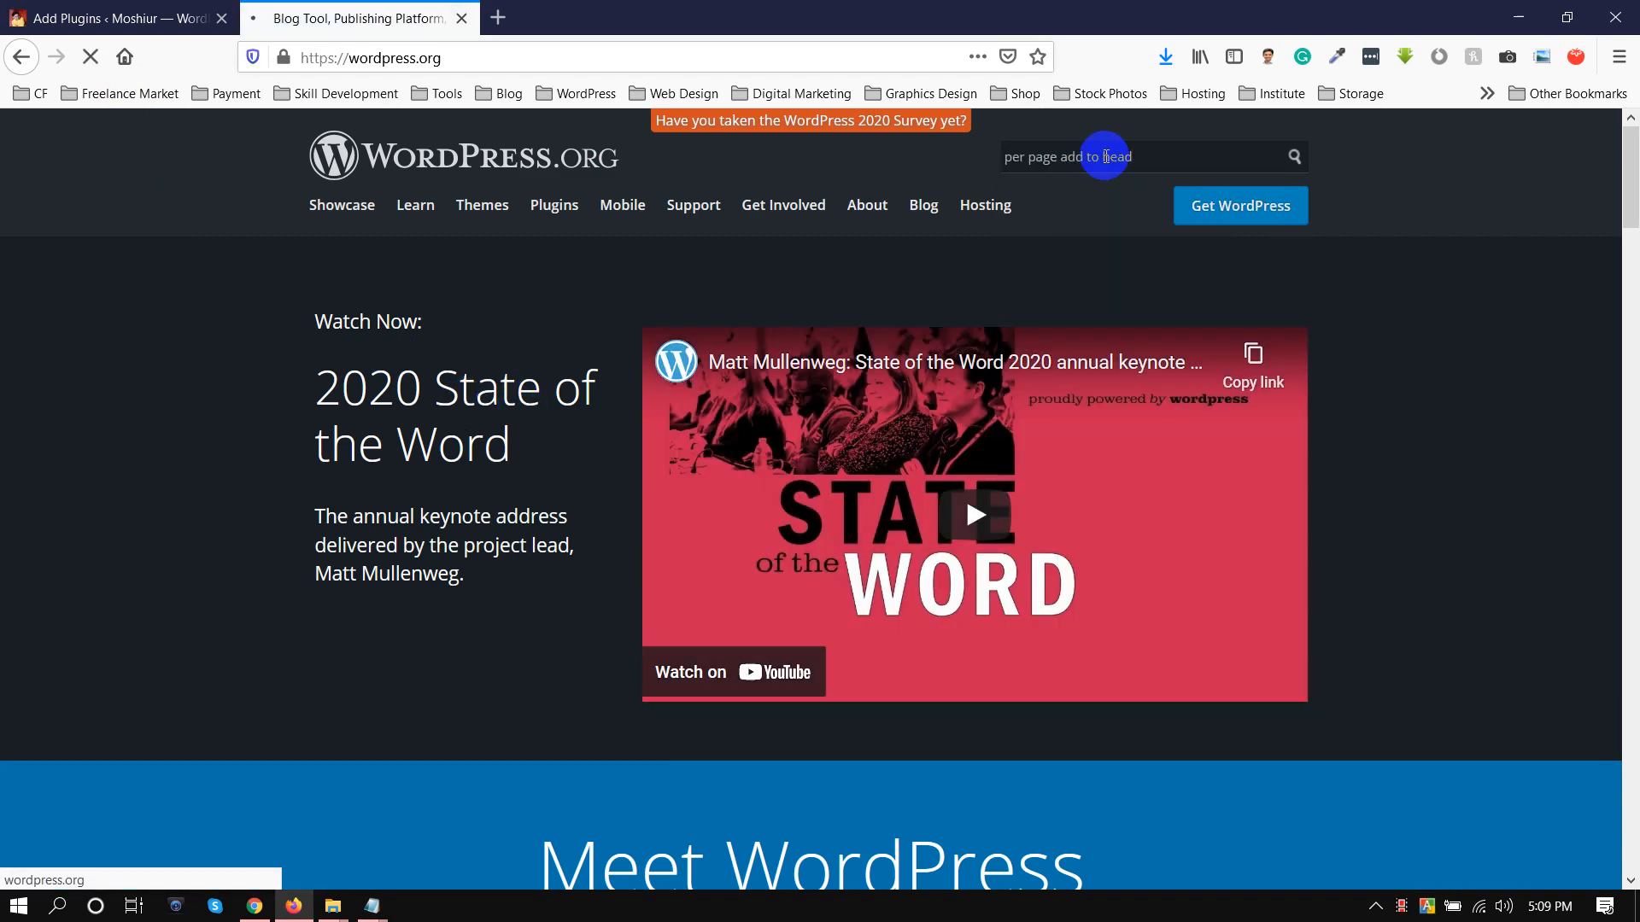
pyautogui.scroll(-3, 4, 483)
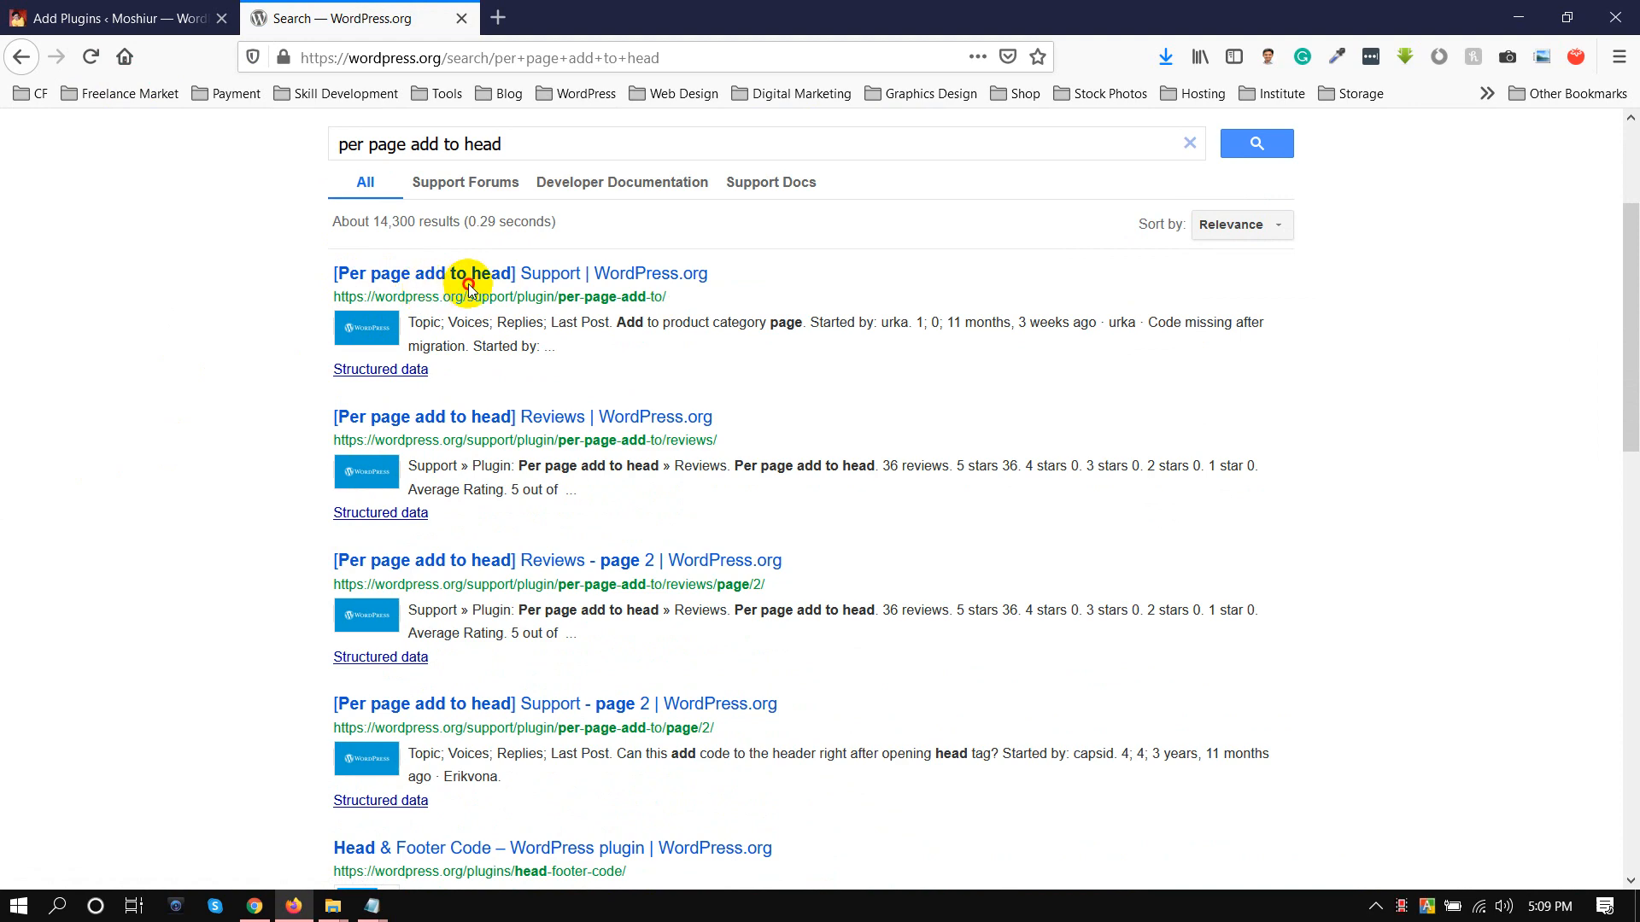
pyautogui.click(384, 370)
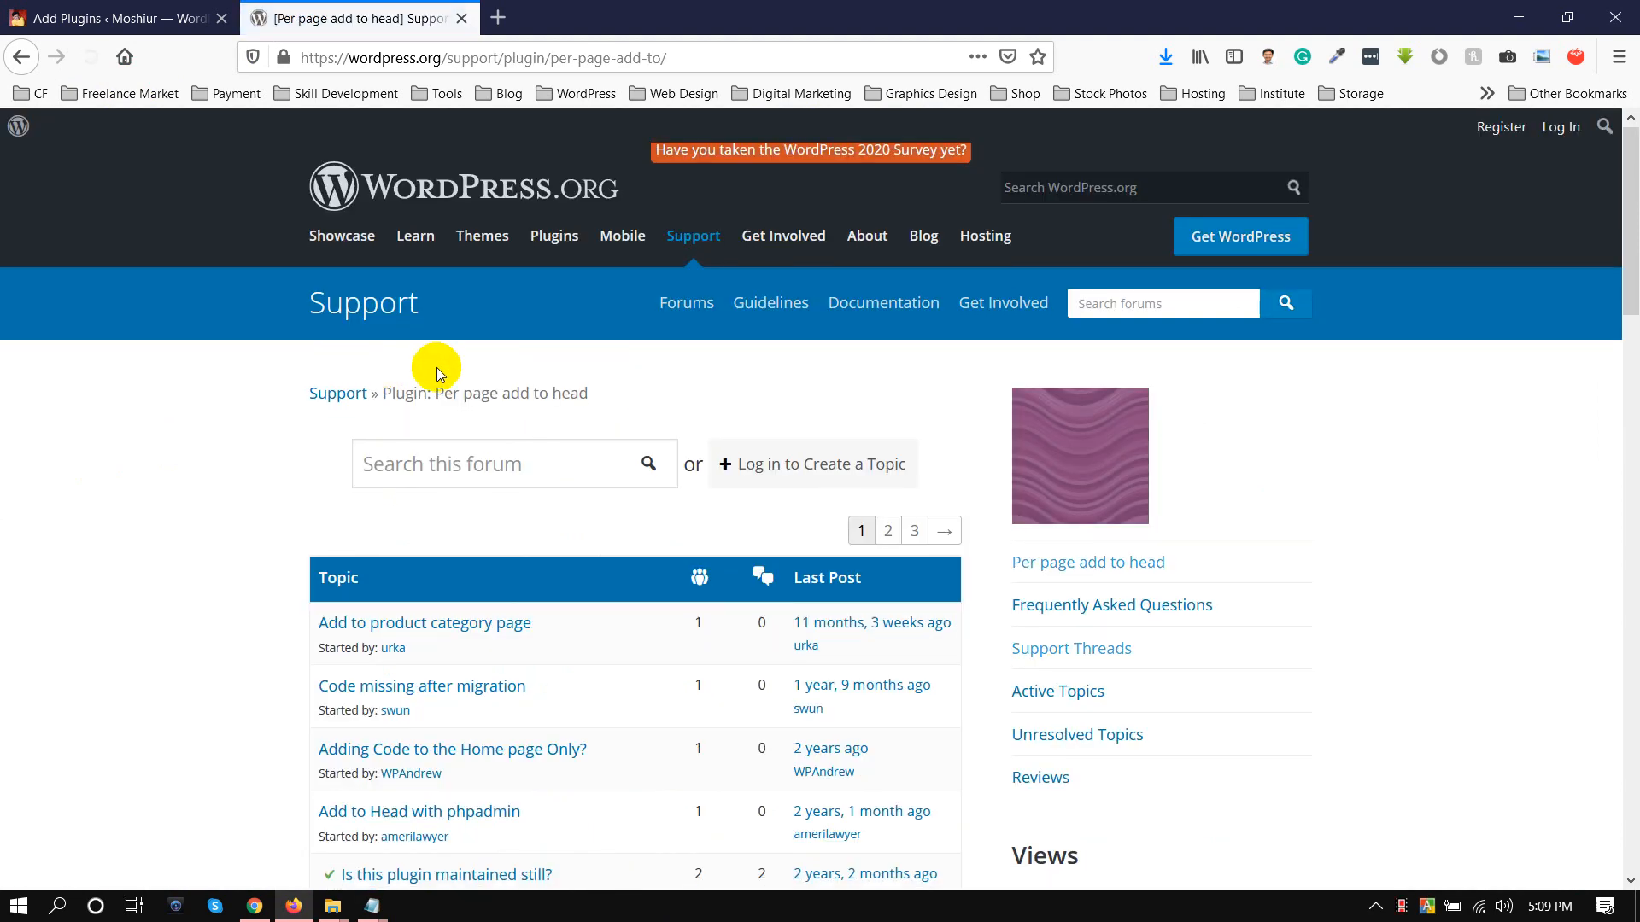
pyautogui.scroll(-5, 743, 452)
pyautogui.scroll(4, 1157, 453)
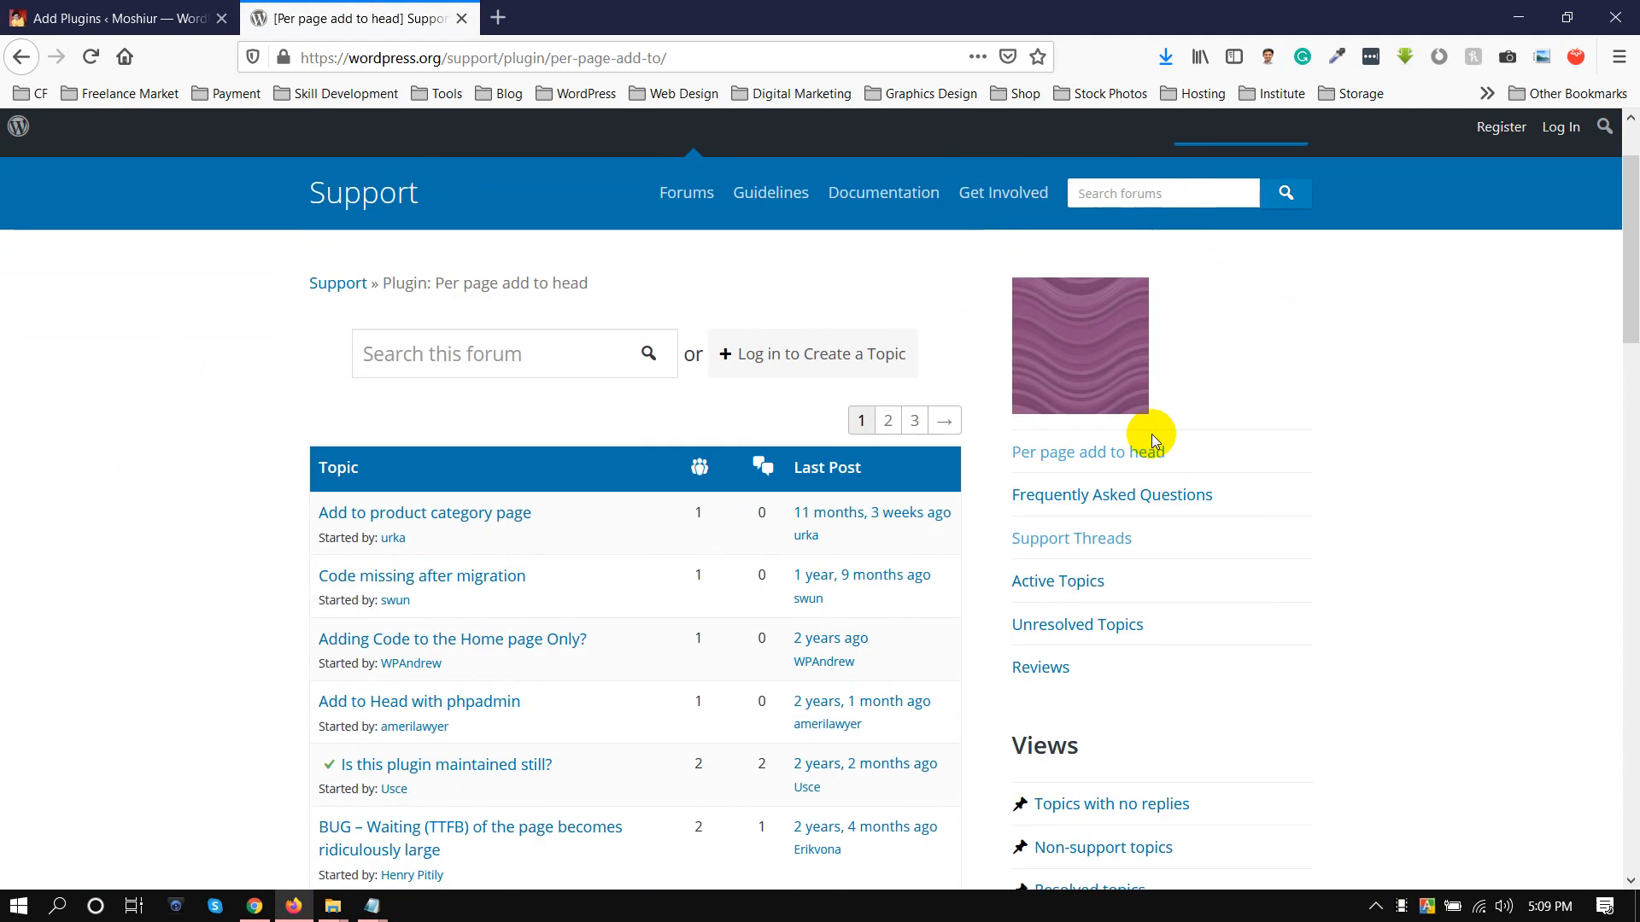
pyautogui.click(1077, 464)
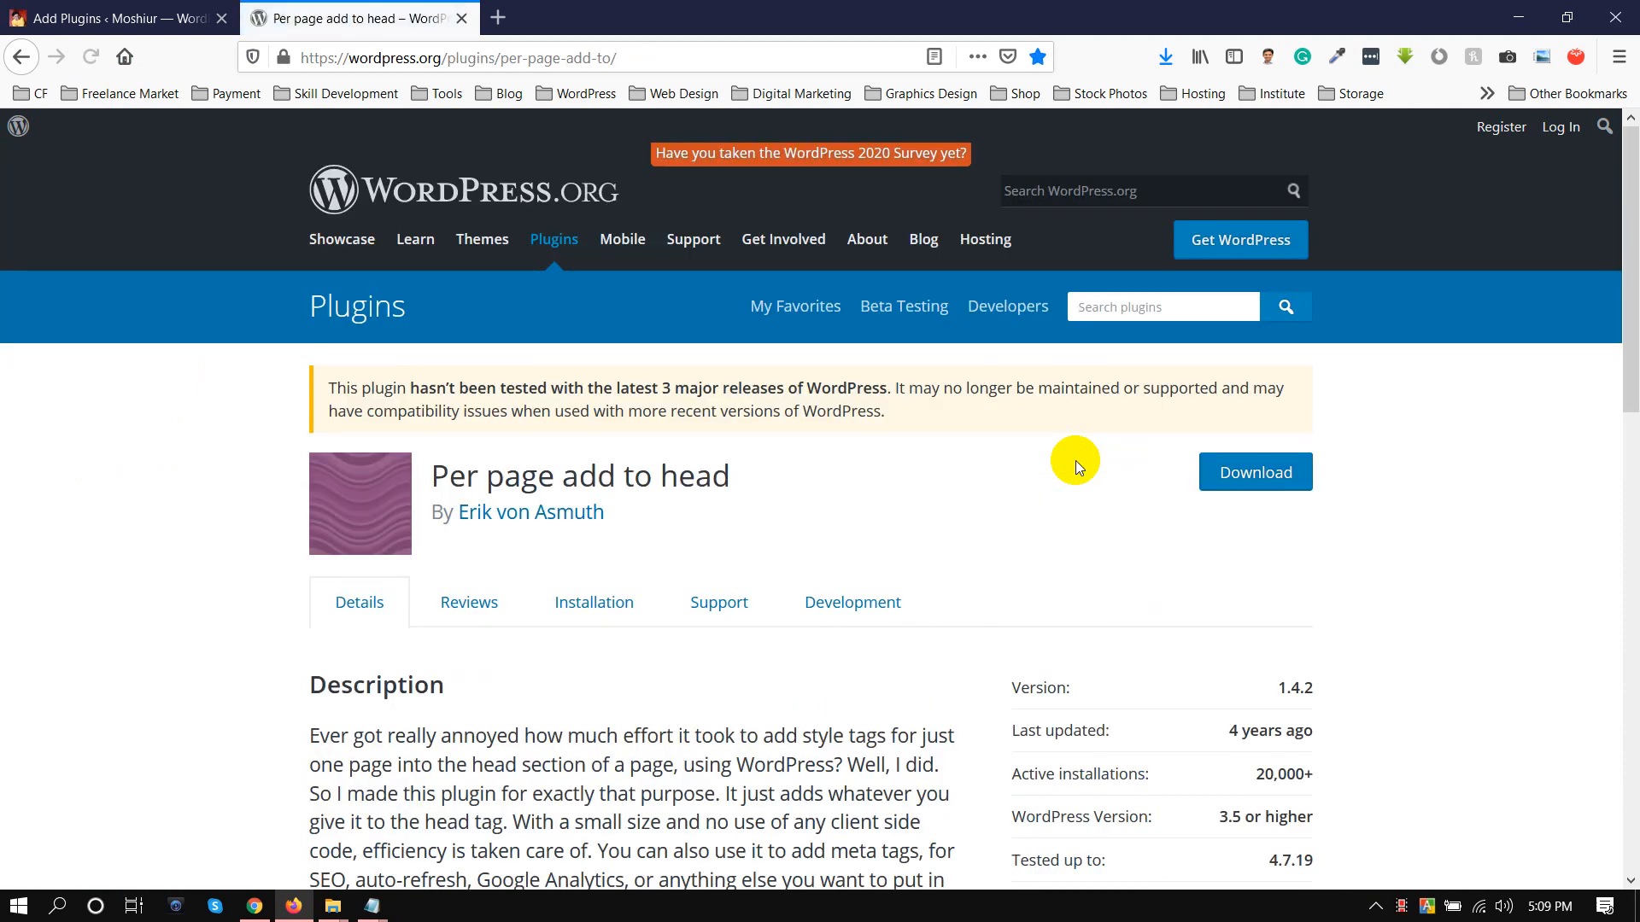
# Examine the Per page add to head plugin's compatibility notice, description and ratings
pyautogui.moveTo(460, 389); pyautogui.dragTo(857, 412)
pyautogui.click(732, 391)
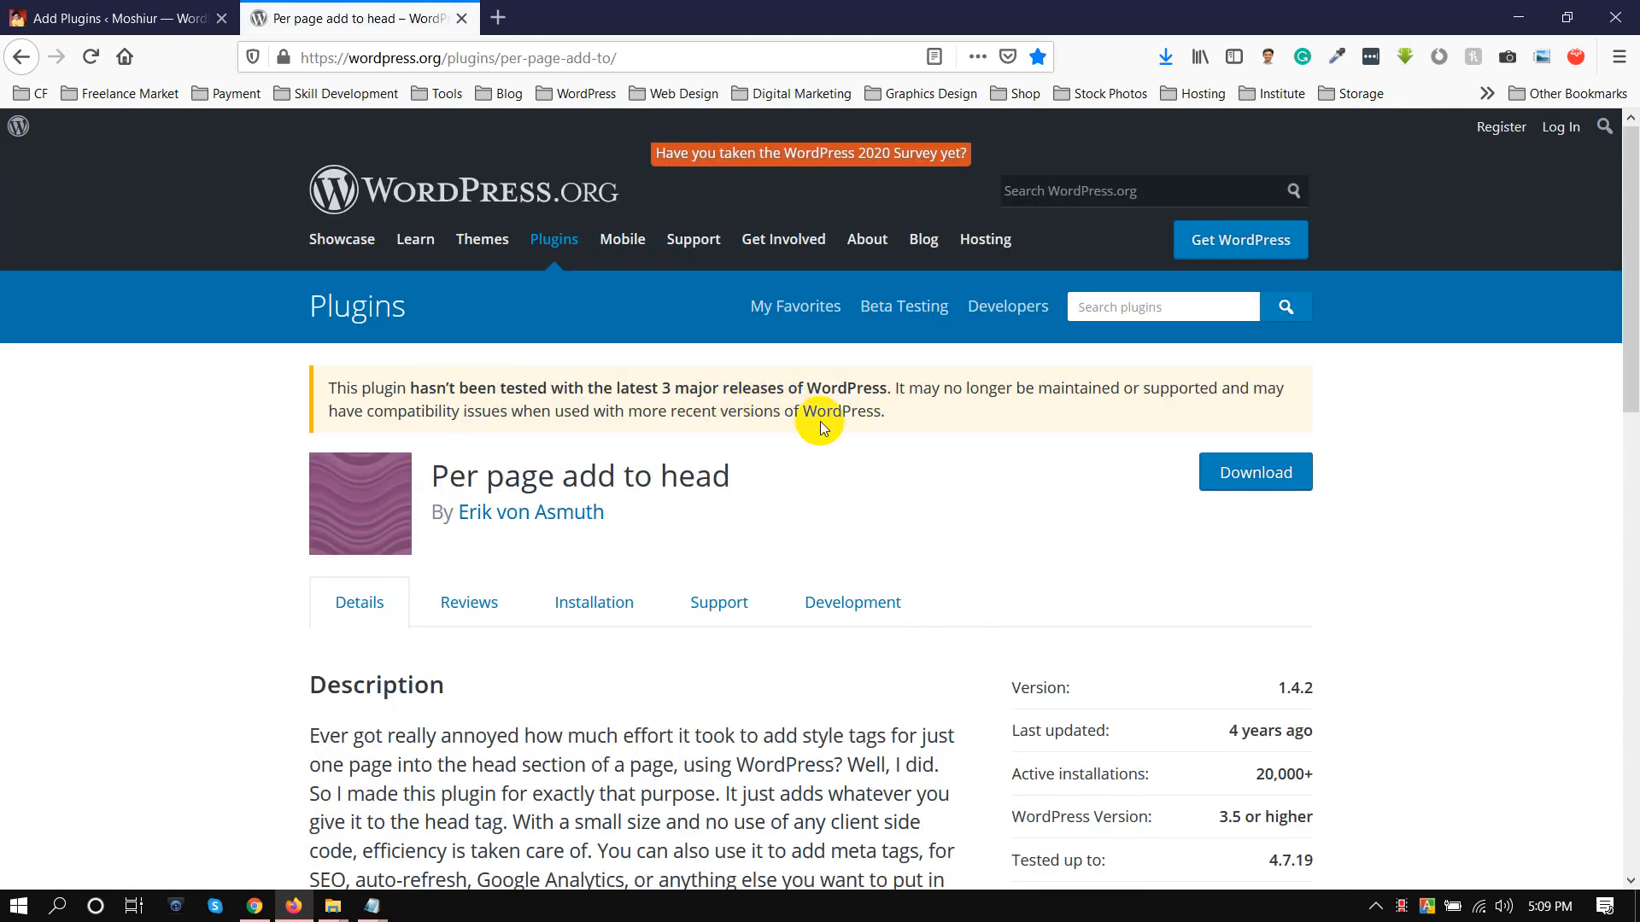
pyautogui.scroll(-2, 543, 453)
pyautogui.scroll(-2, 570, 437)
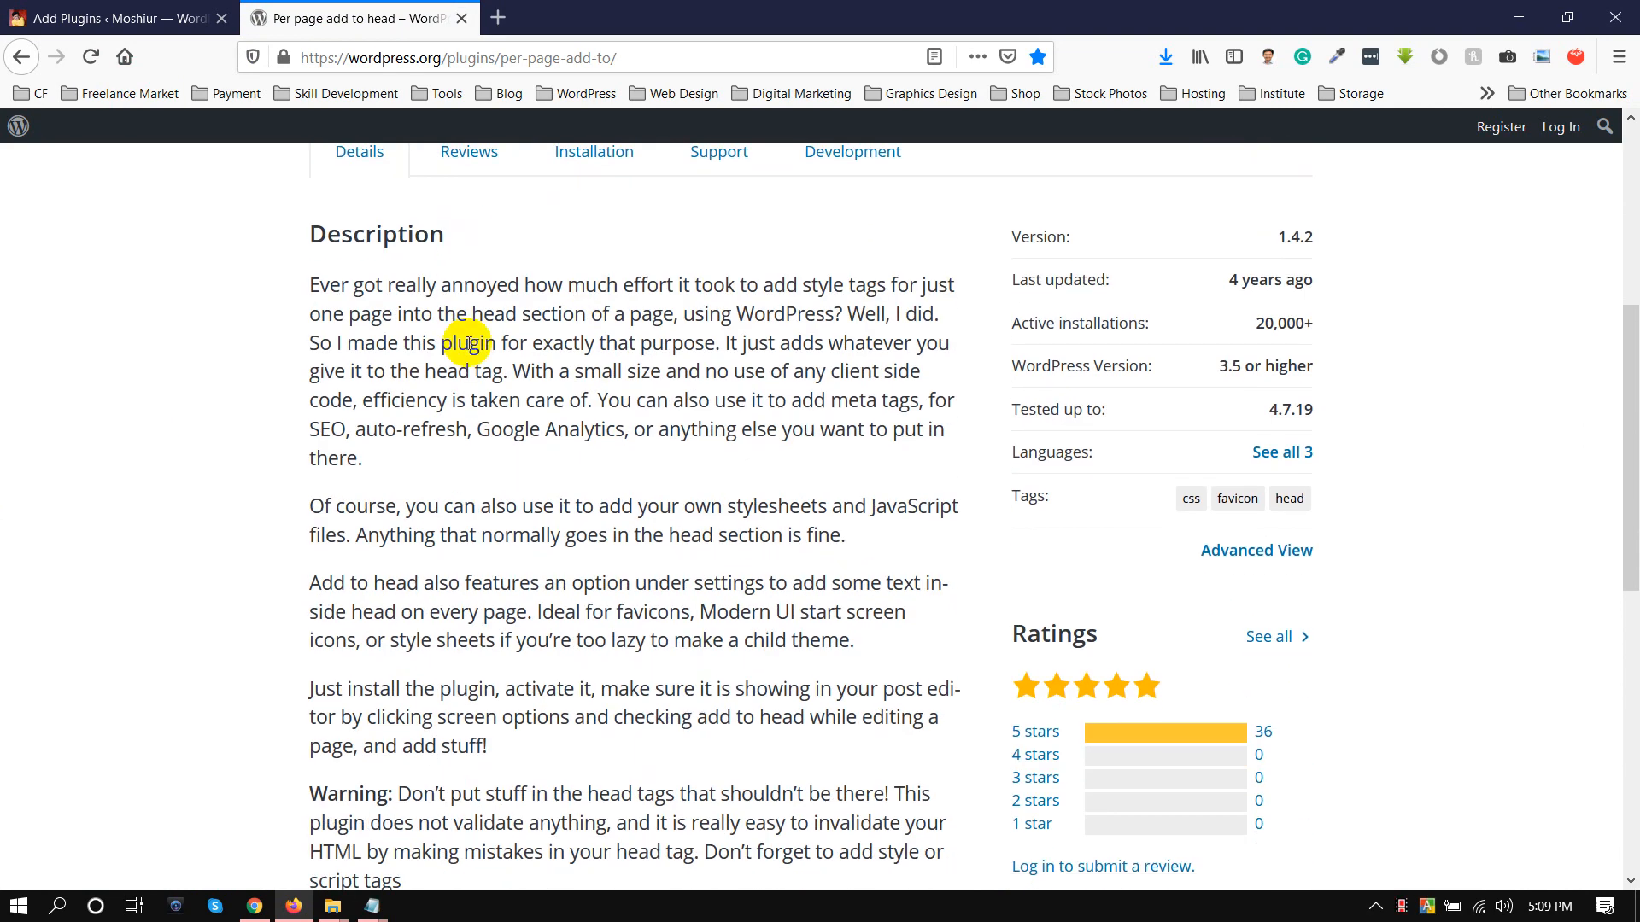
pyautogui.scroll(-2, 471, 336)
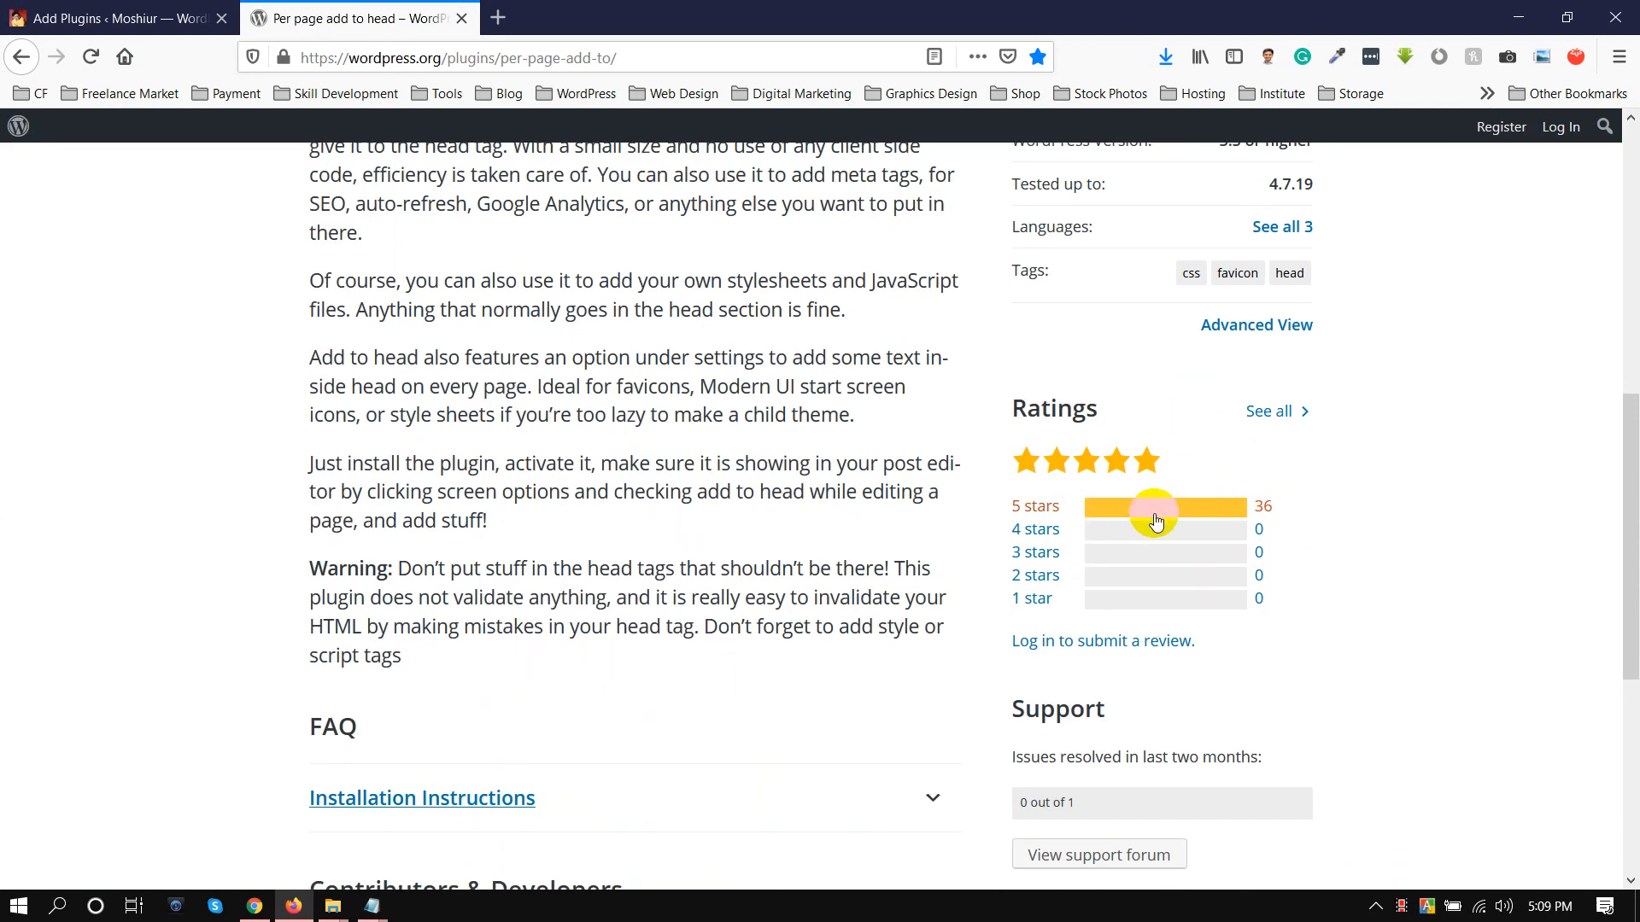
pyautogui.scroll(1, 851, 465)
pyautogui.scroll(3, 858, 465)
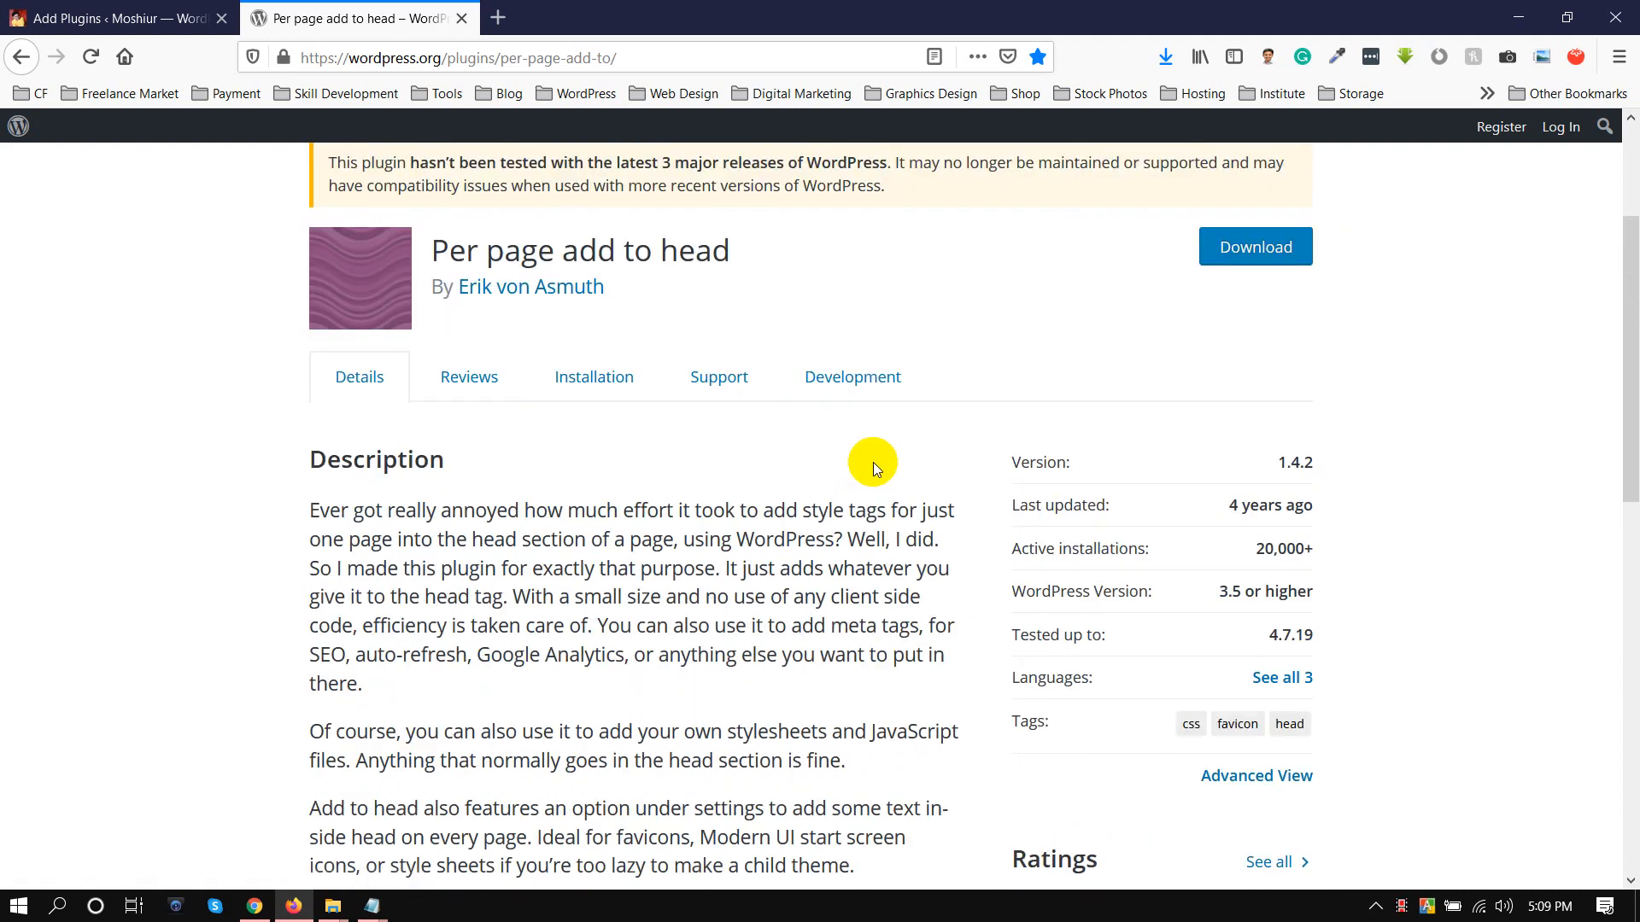
# Download the Per page add to head plugin, saving the file per-page-add-to.1.4.2.zip
pyautogui.scroll(2, 870, 483)
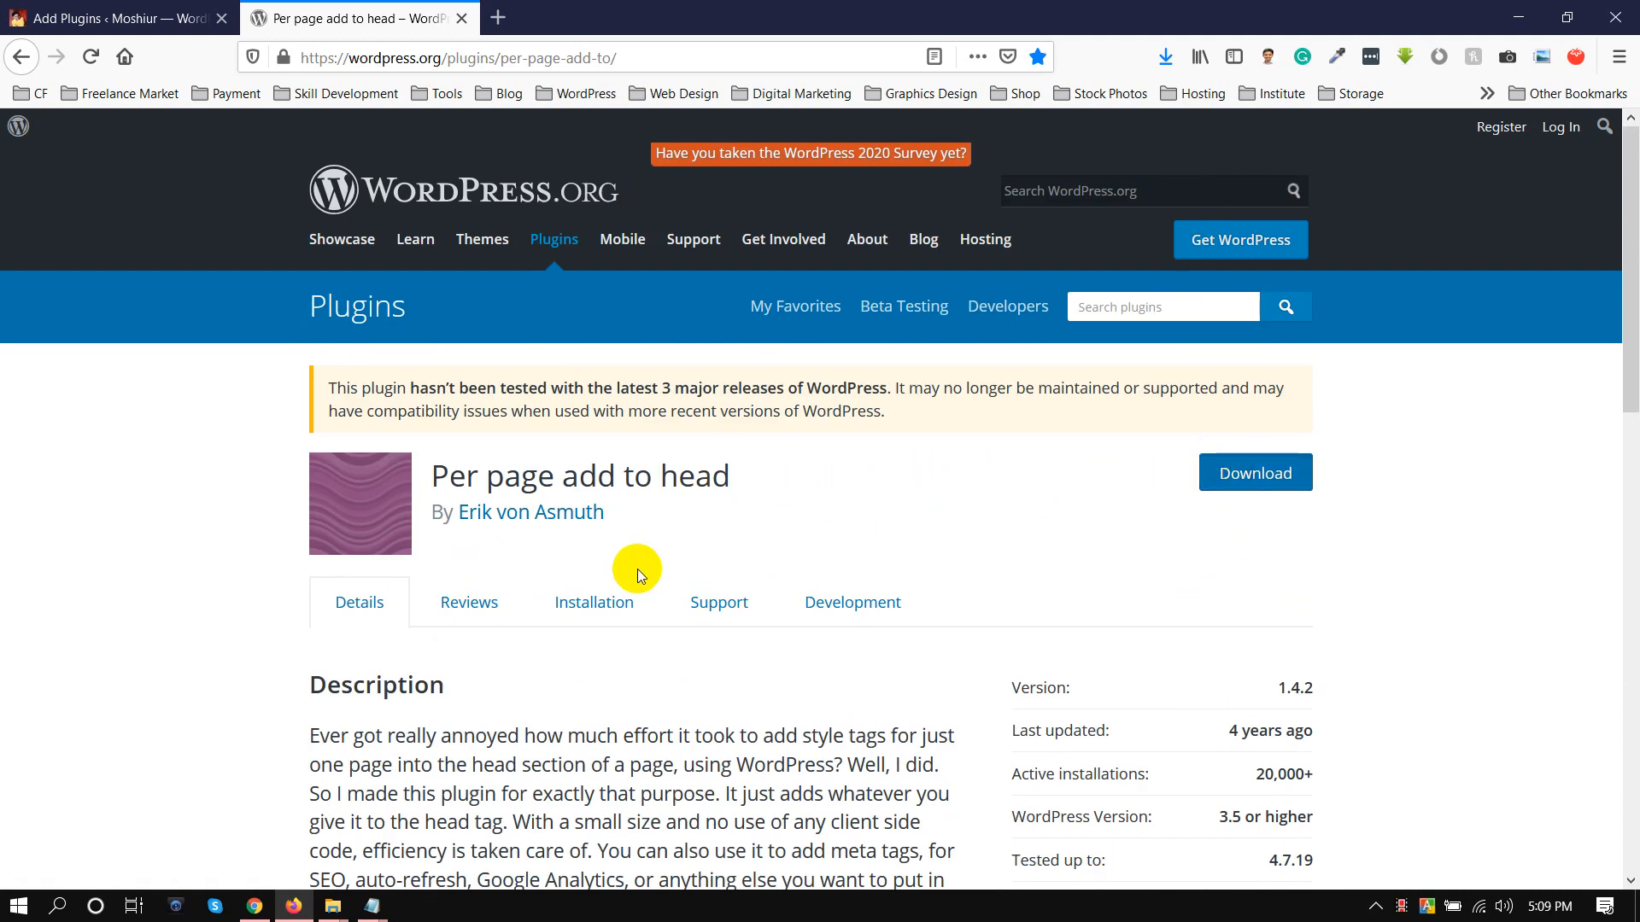
pyautogui.click(1213, 488)
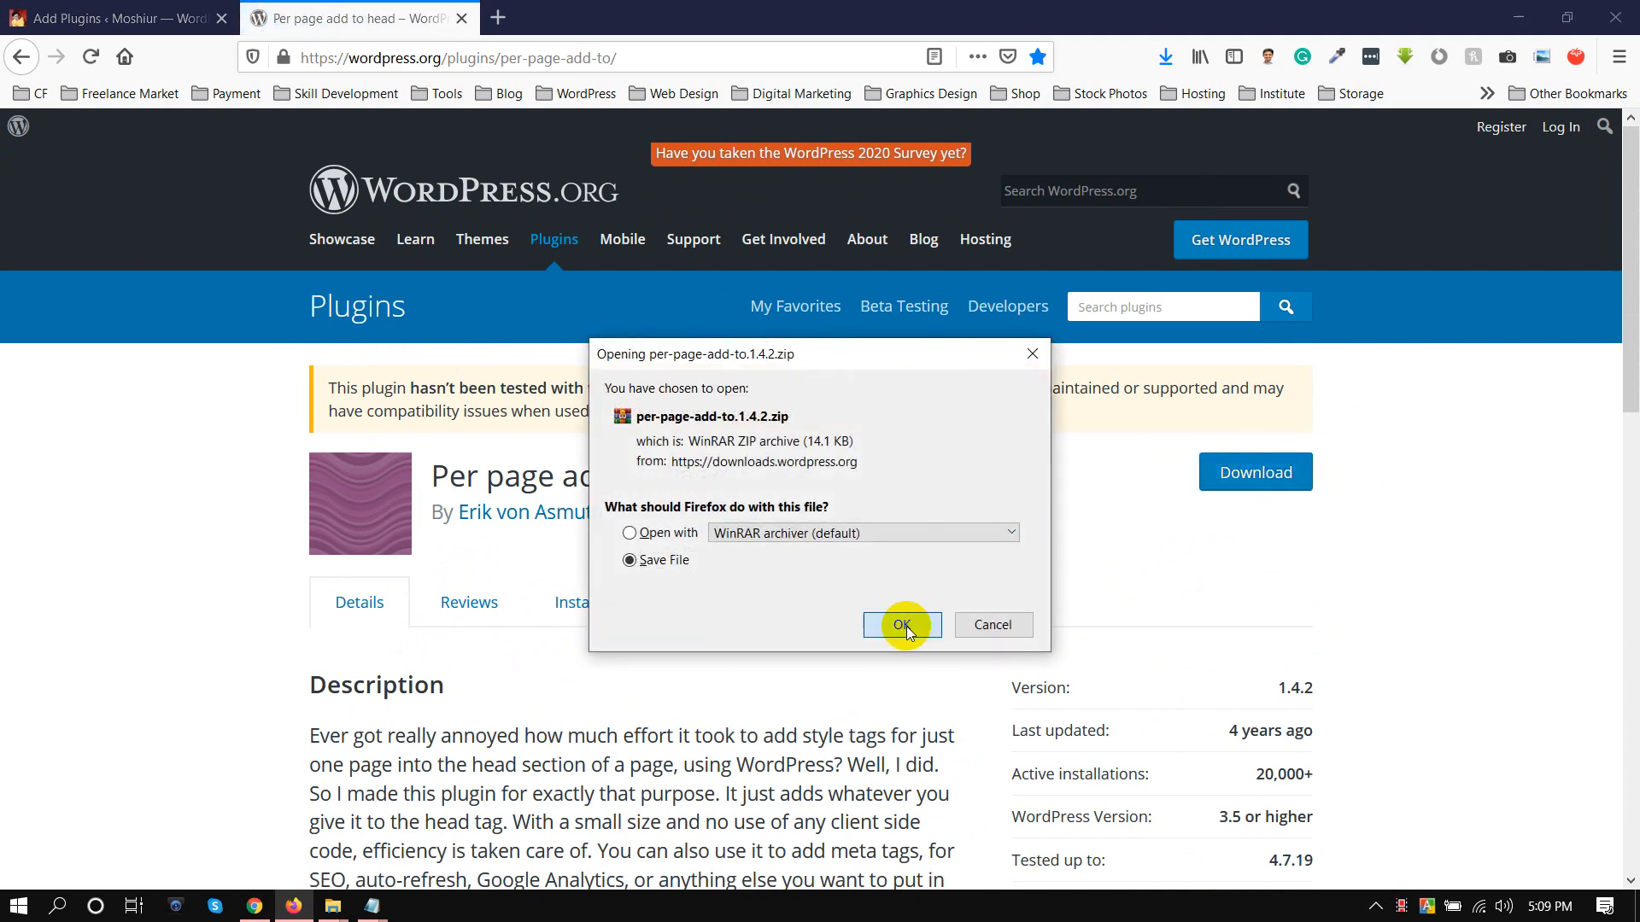
pyautogui.click(902, 622)
# Upload per-page-add-to.1.4.2.zip from the Downloads folder to the WordPress site and install it
pyautogui.click(10, 12)
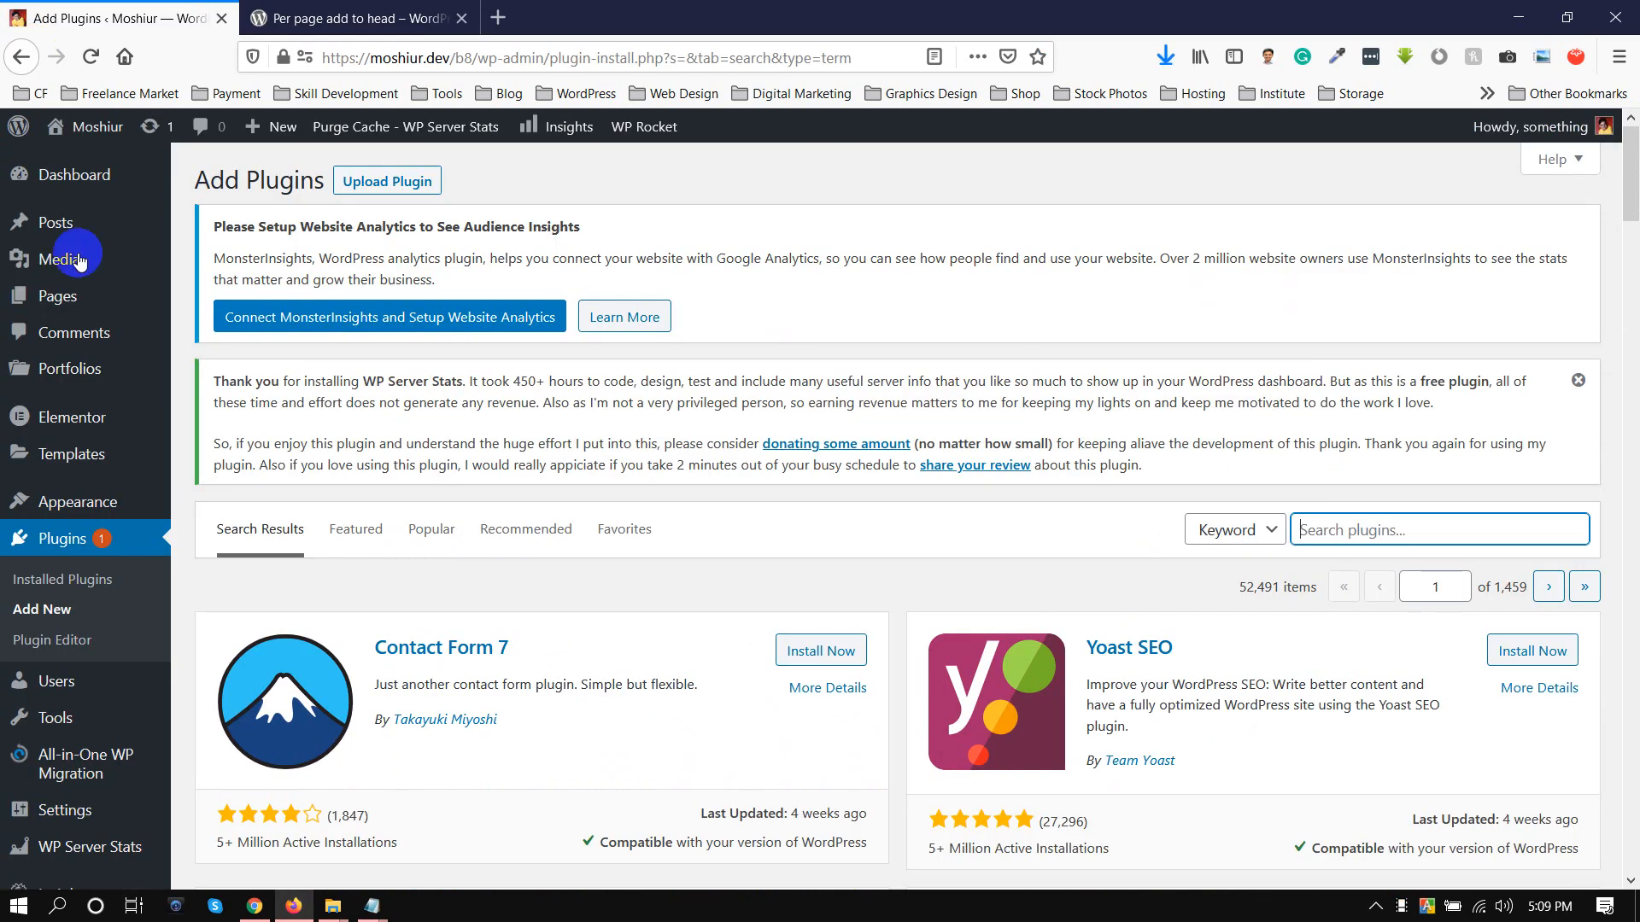
pyautogui.click(375, 179)
pyautogui.click(746, 677)
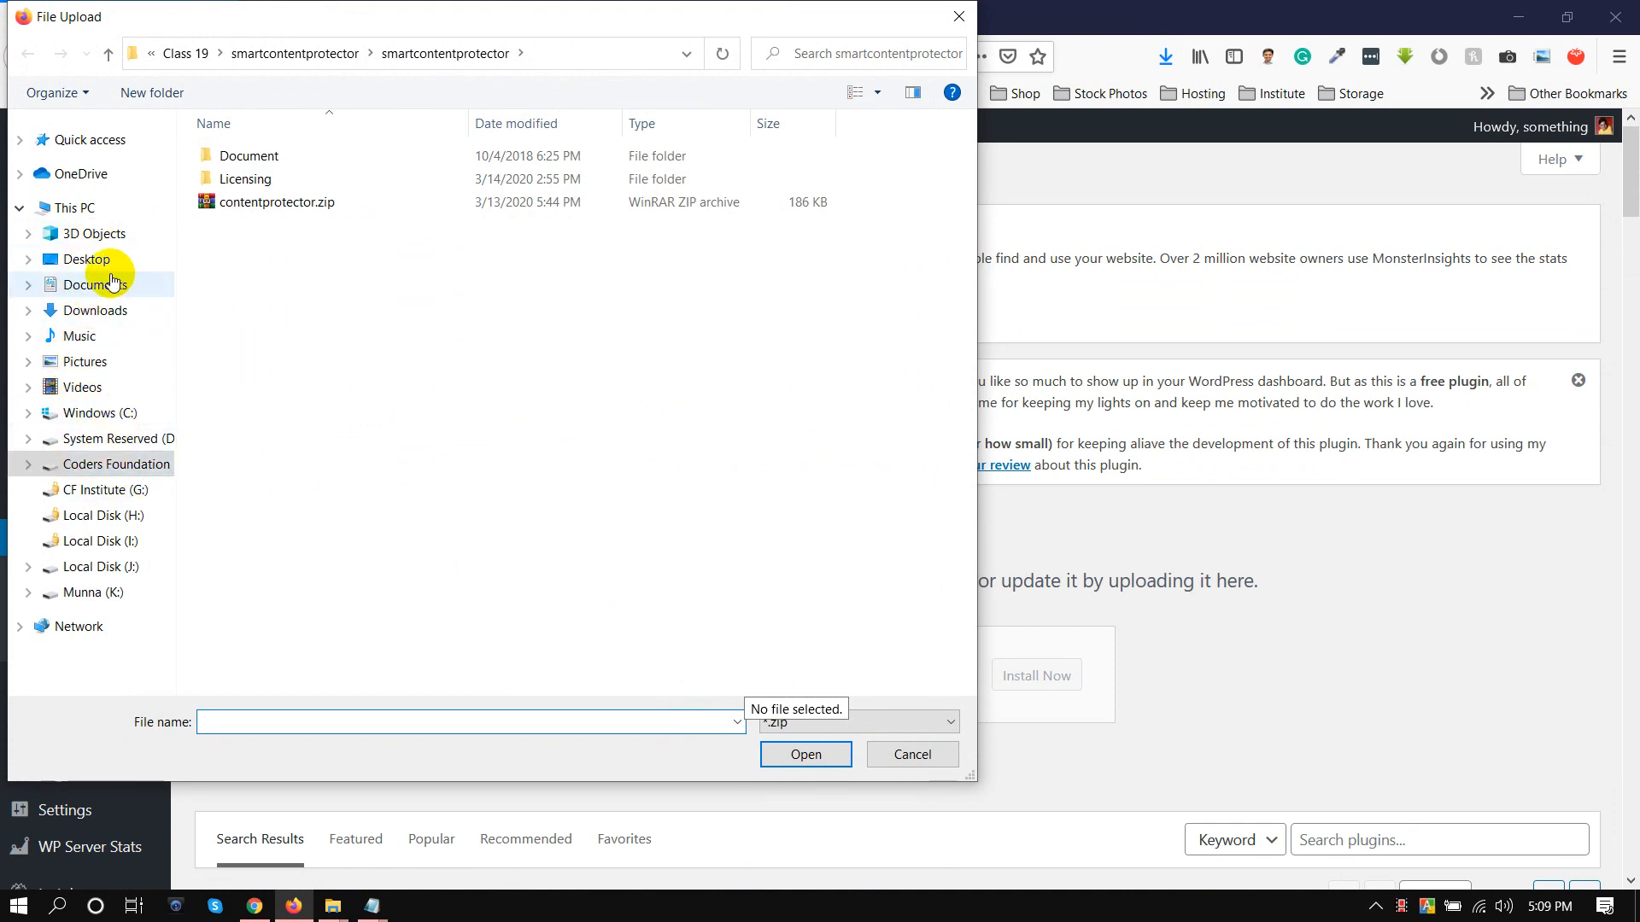
pyautogui.click(85, 310)
pyautogui.doubleClick(283, 184)
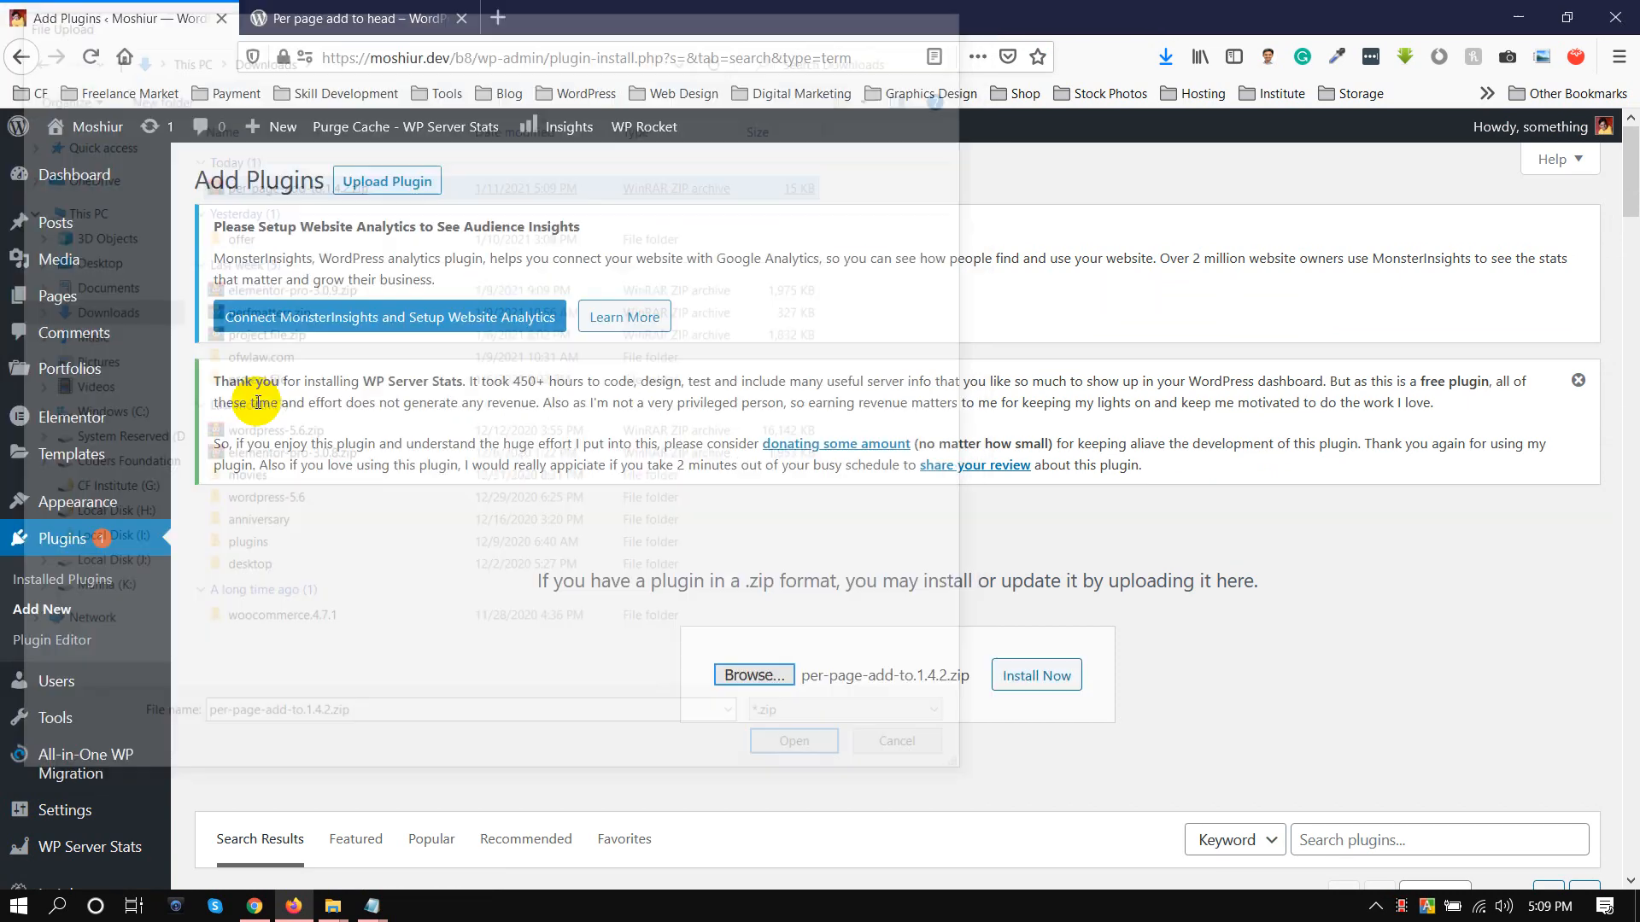
pyautogui.click(1032, 672)
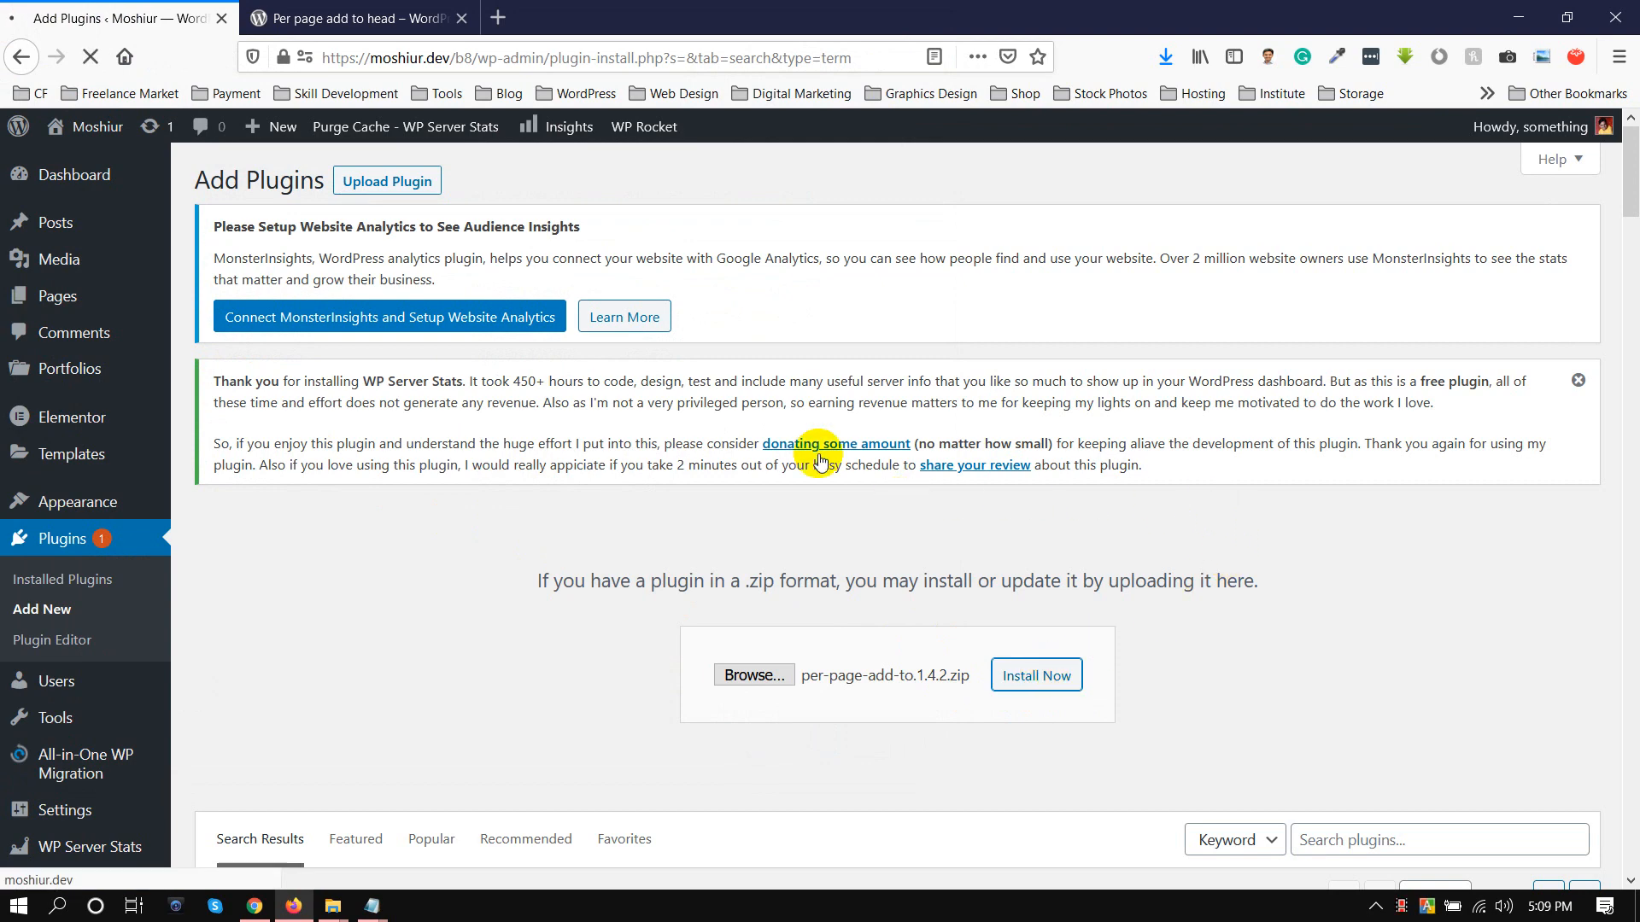
pyautogui.click(325, 18)
pyautogui.scroll(-5, 227, 408)
pyautogui.scroll(5, 223, 402)
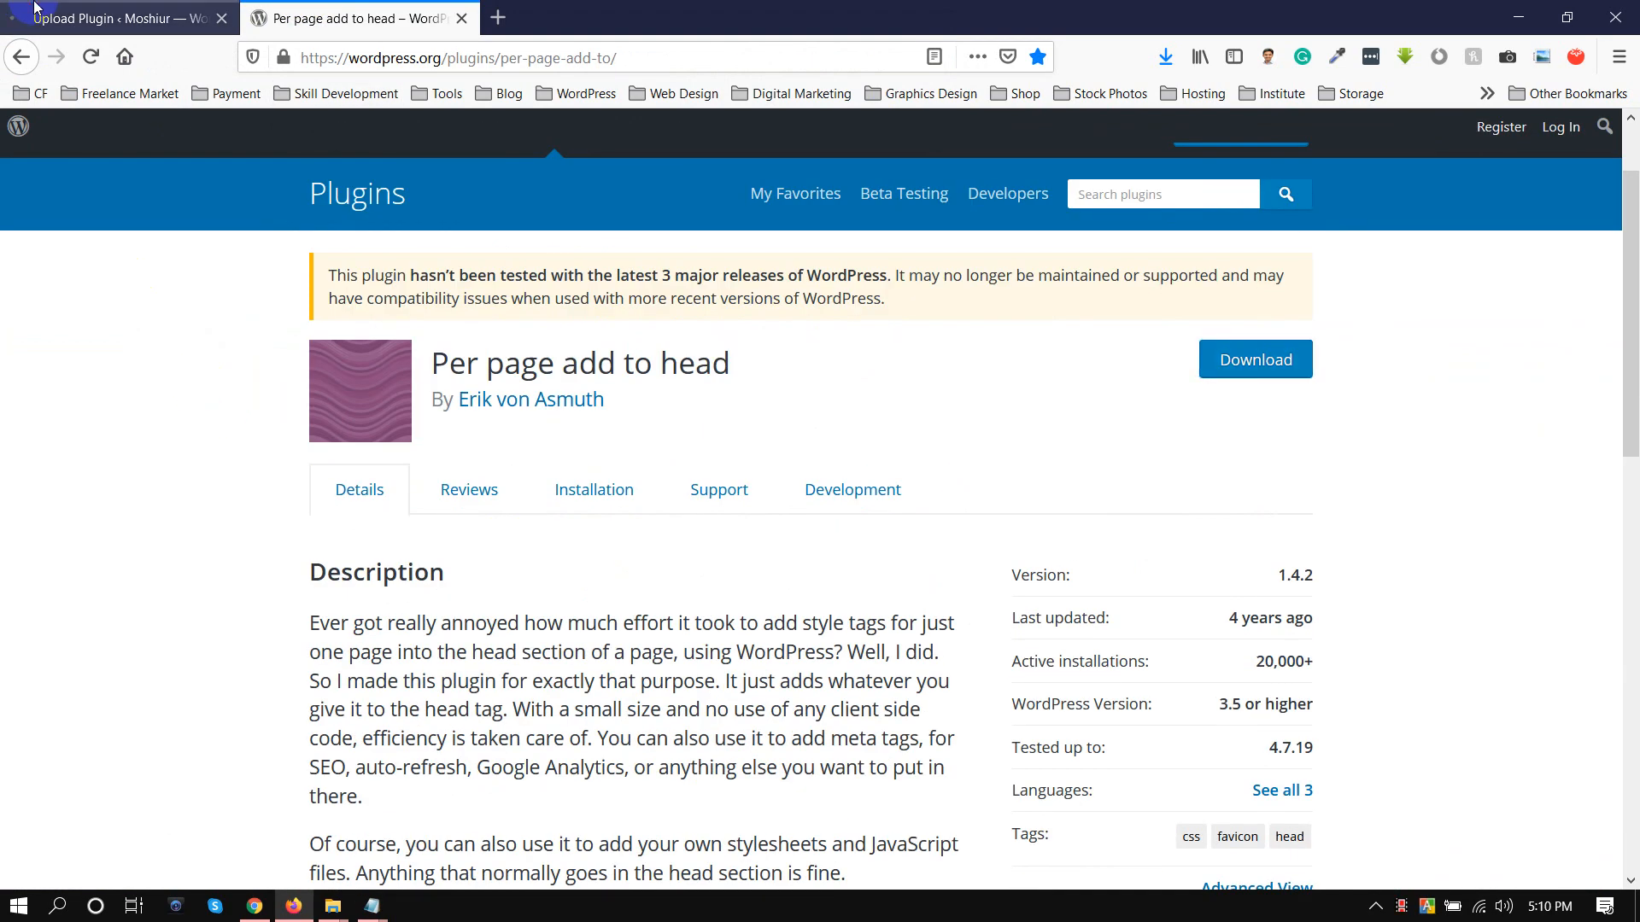
# Return to the plugin upload page and activate the installed Per page add to head plugin
pyautogui.click(119, 17)
pyautogui.click(259, 736)
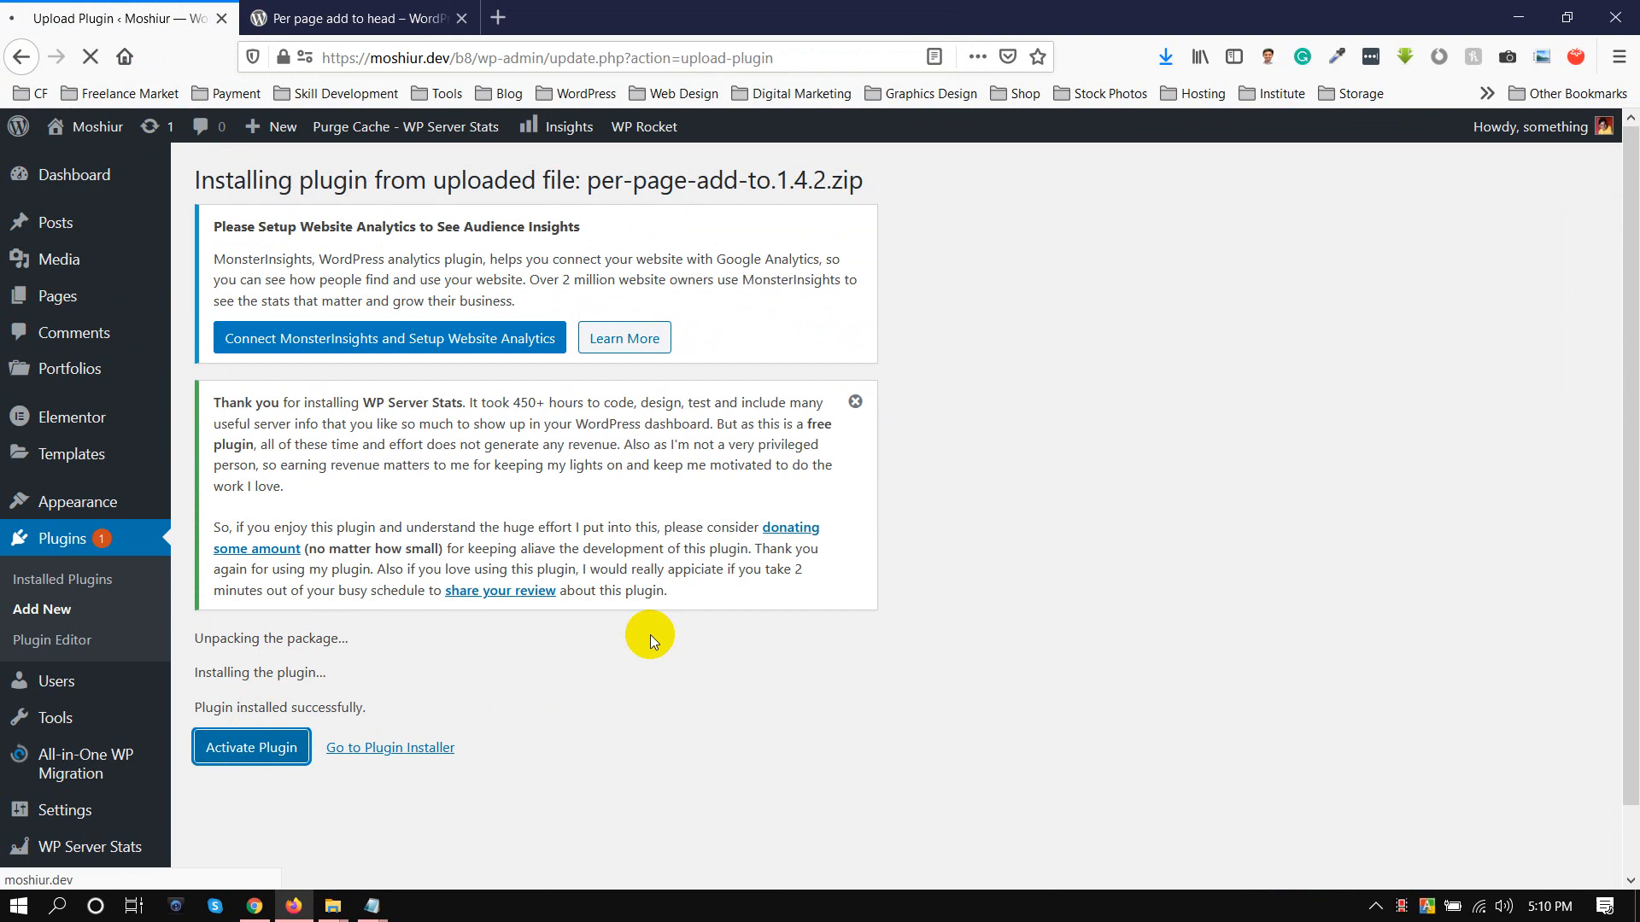
# Open the live site in a new browser tab, close the plugin's WordPress.org page and return to the site admin
pyautogui.moveTo(75, 137)
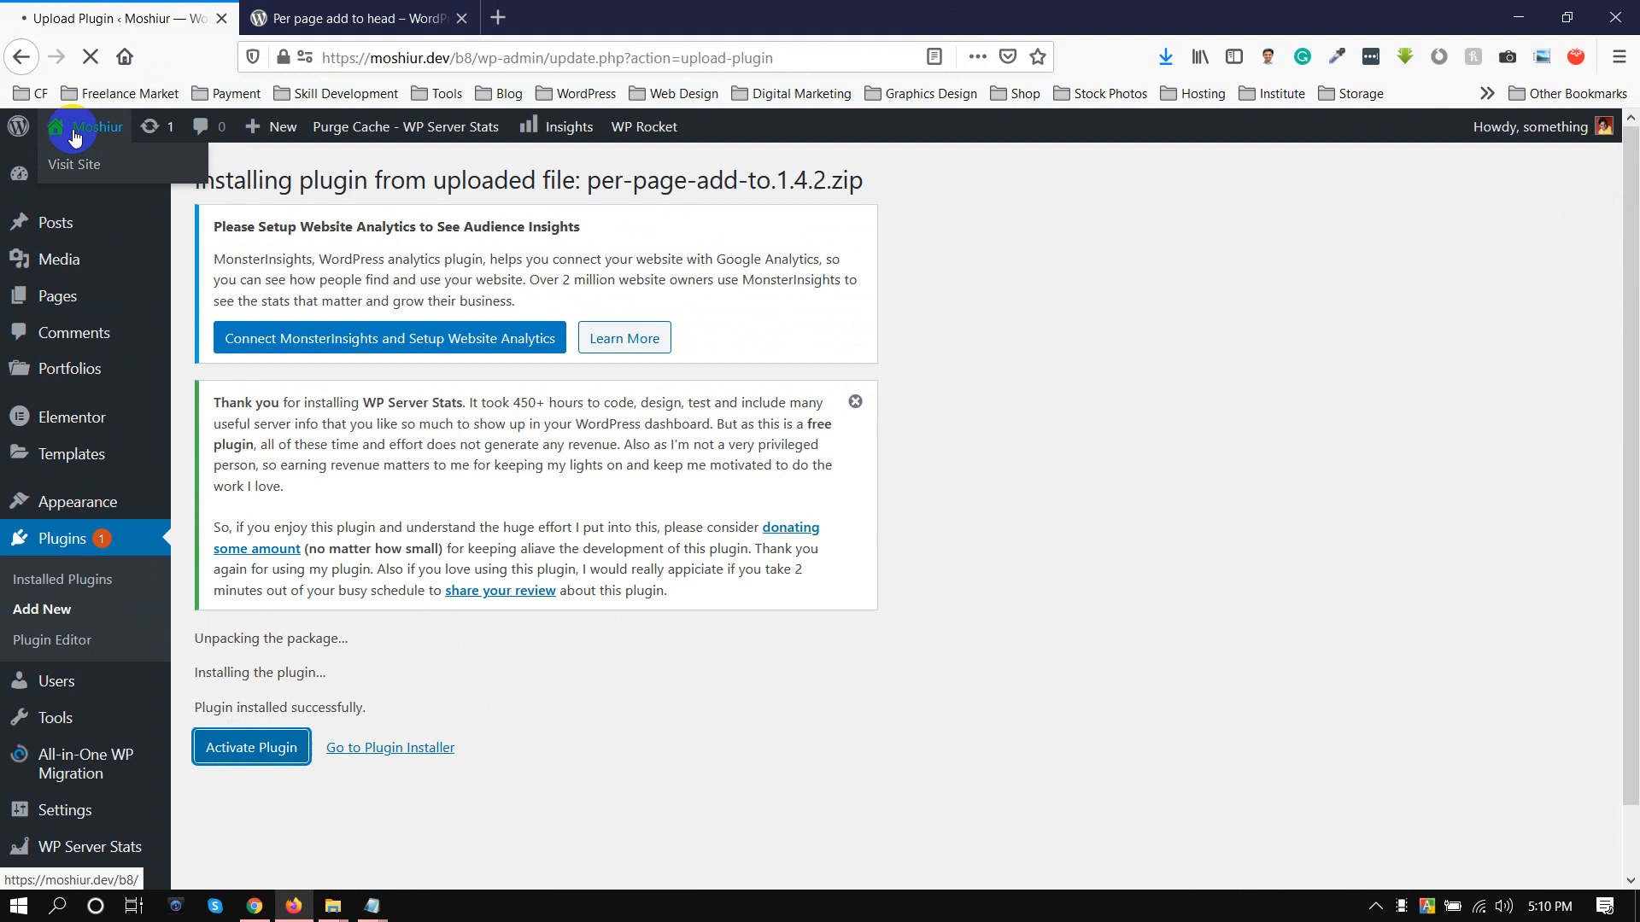
pyautogui.rightClick(109, 169)
pyautogui.click(171, 183)
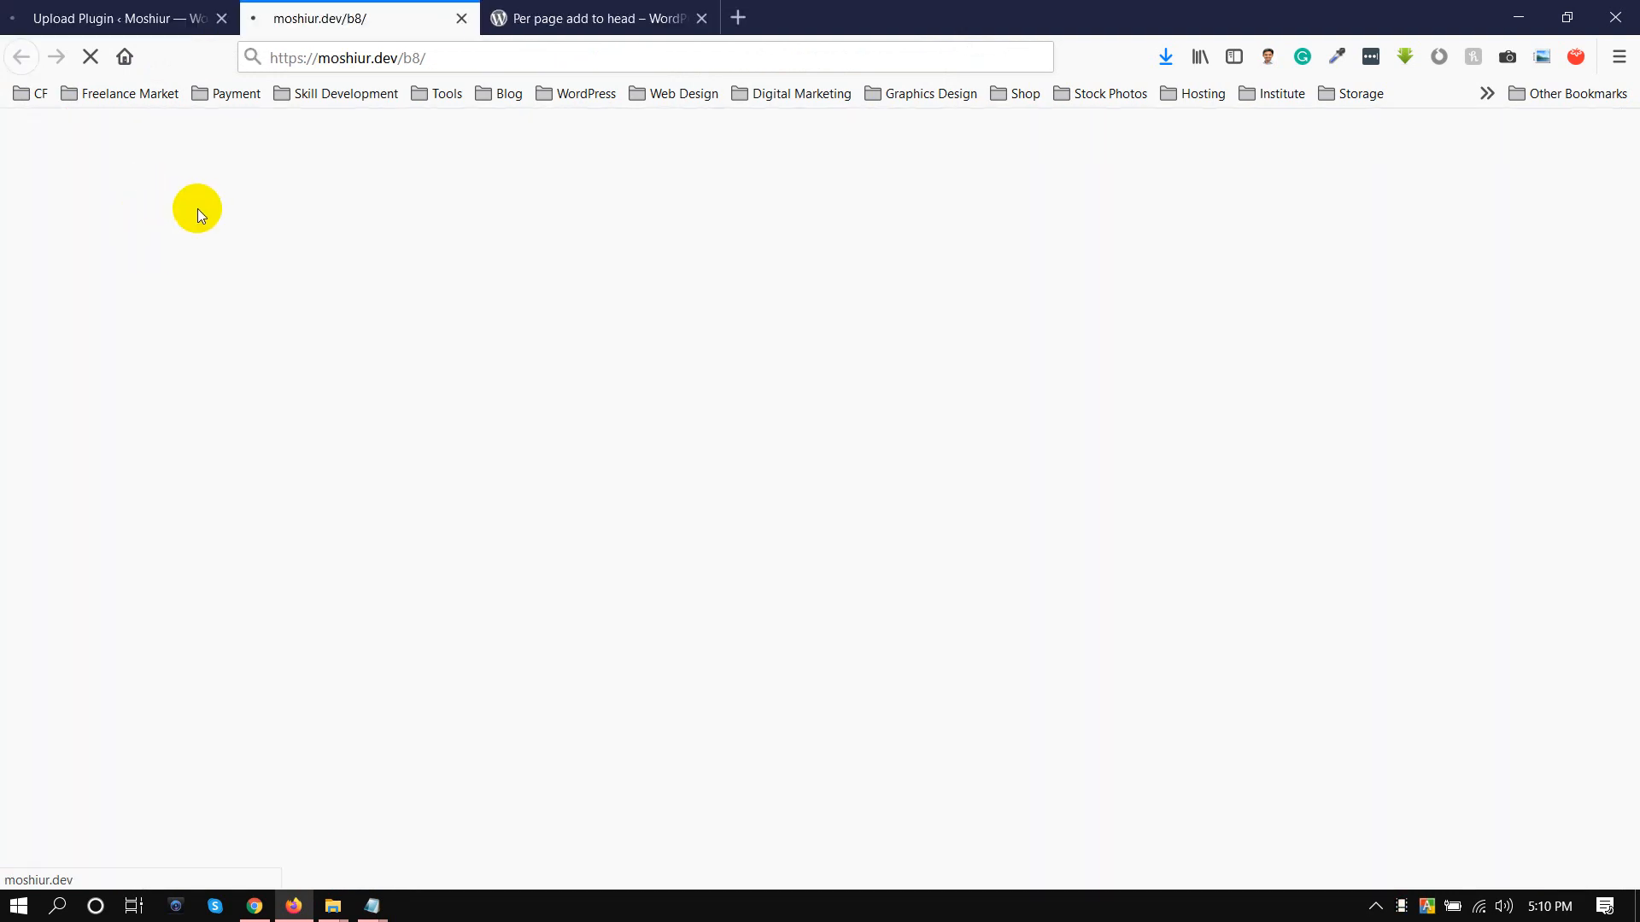
pyautogui.click(703, 18)
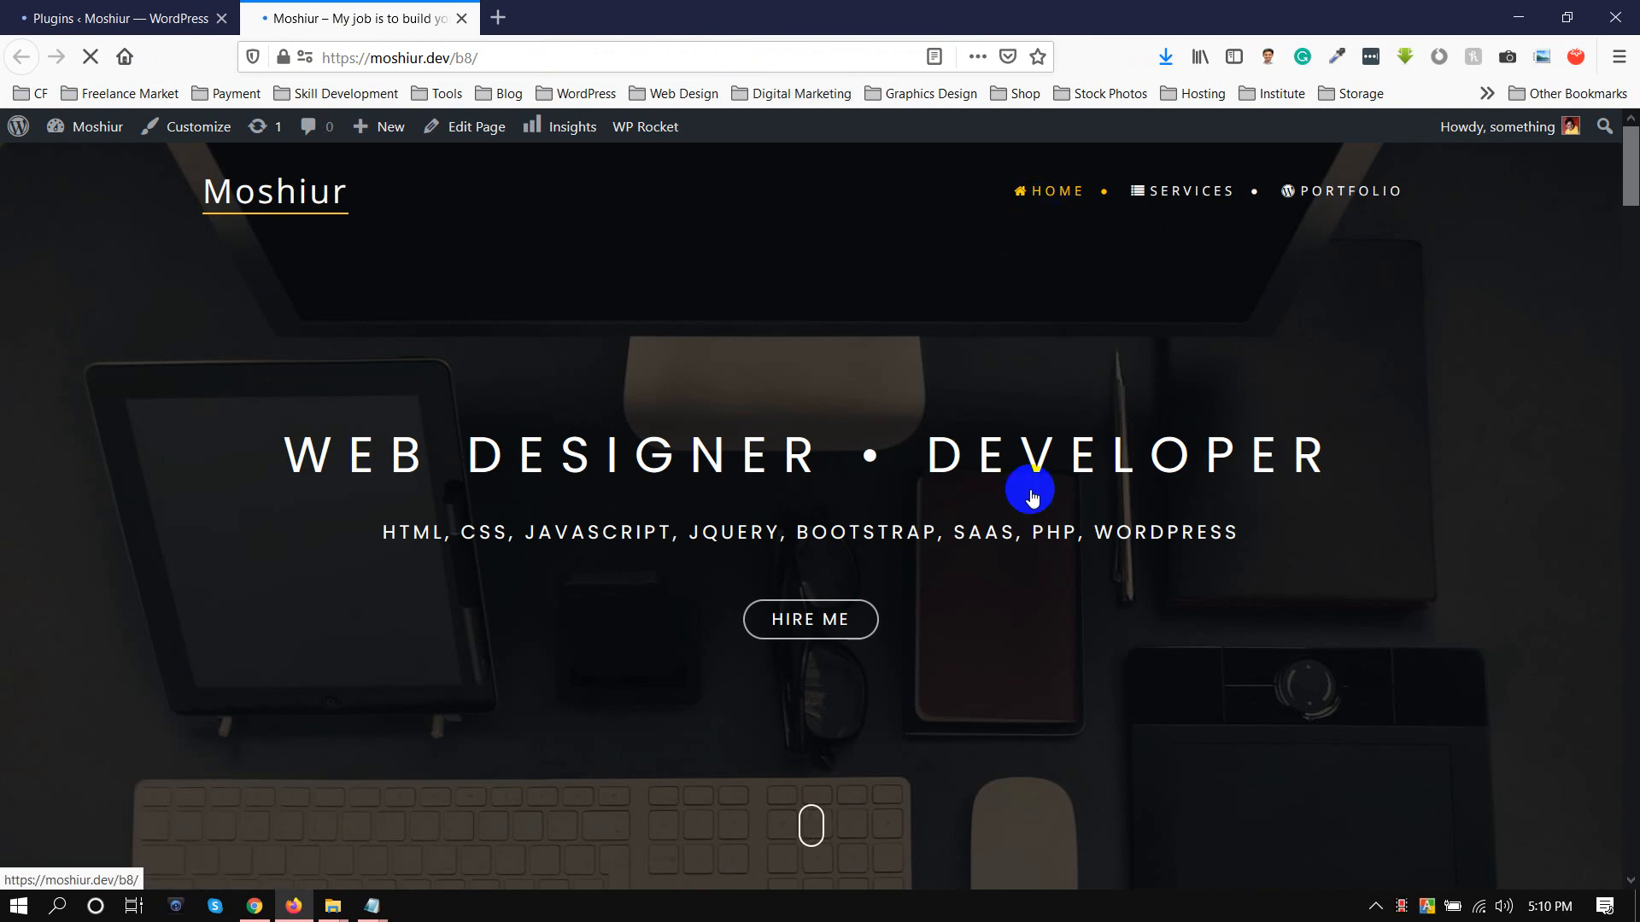
pyautogui.click(44, 12)
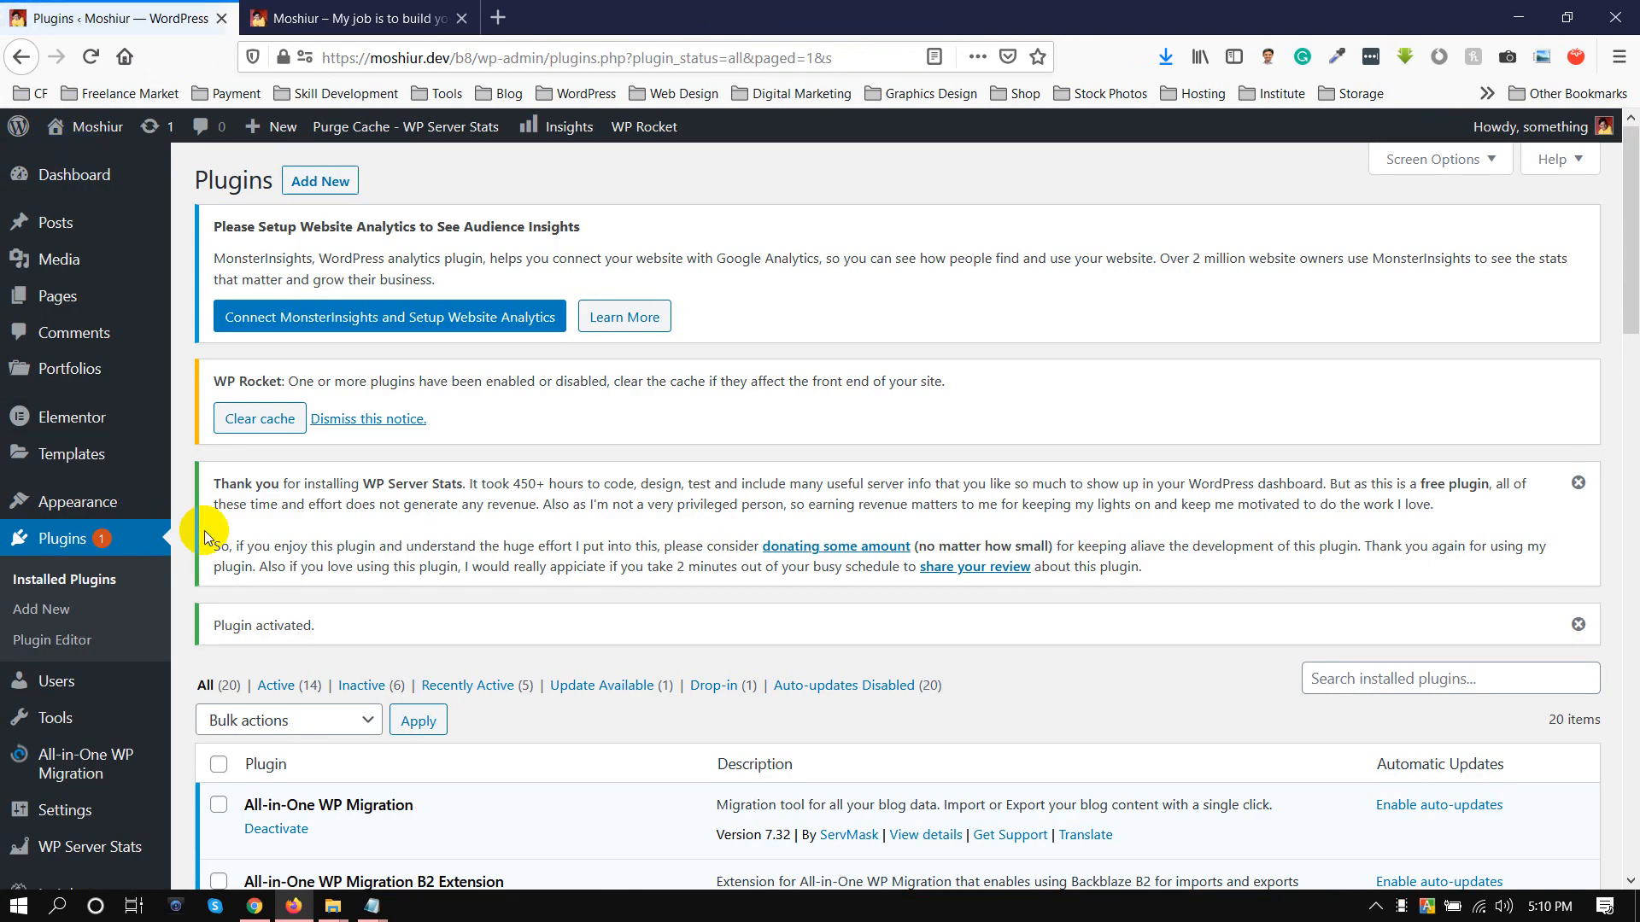
# Open the Pages list and the Menus page in new browser tabs from the WordPress admin
pyautogui.rightClick(58, 301)
pyautogui.click(81, 311)
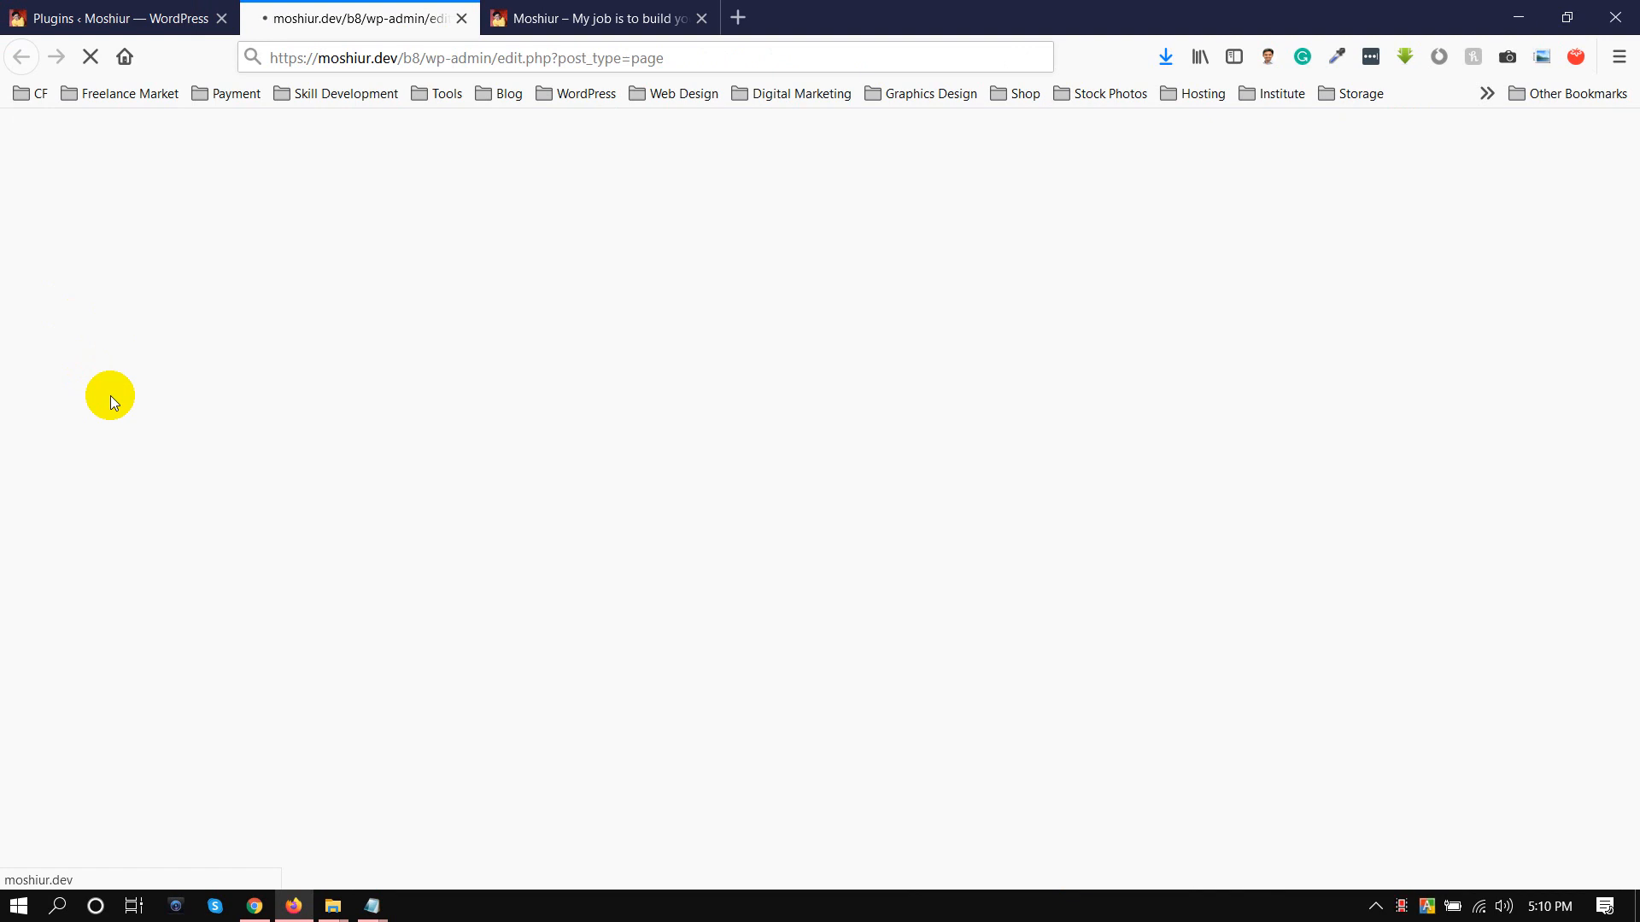
pyautogui.click(192, 18)
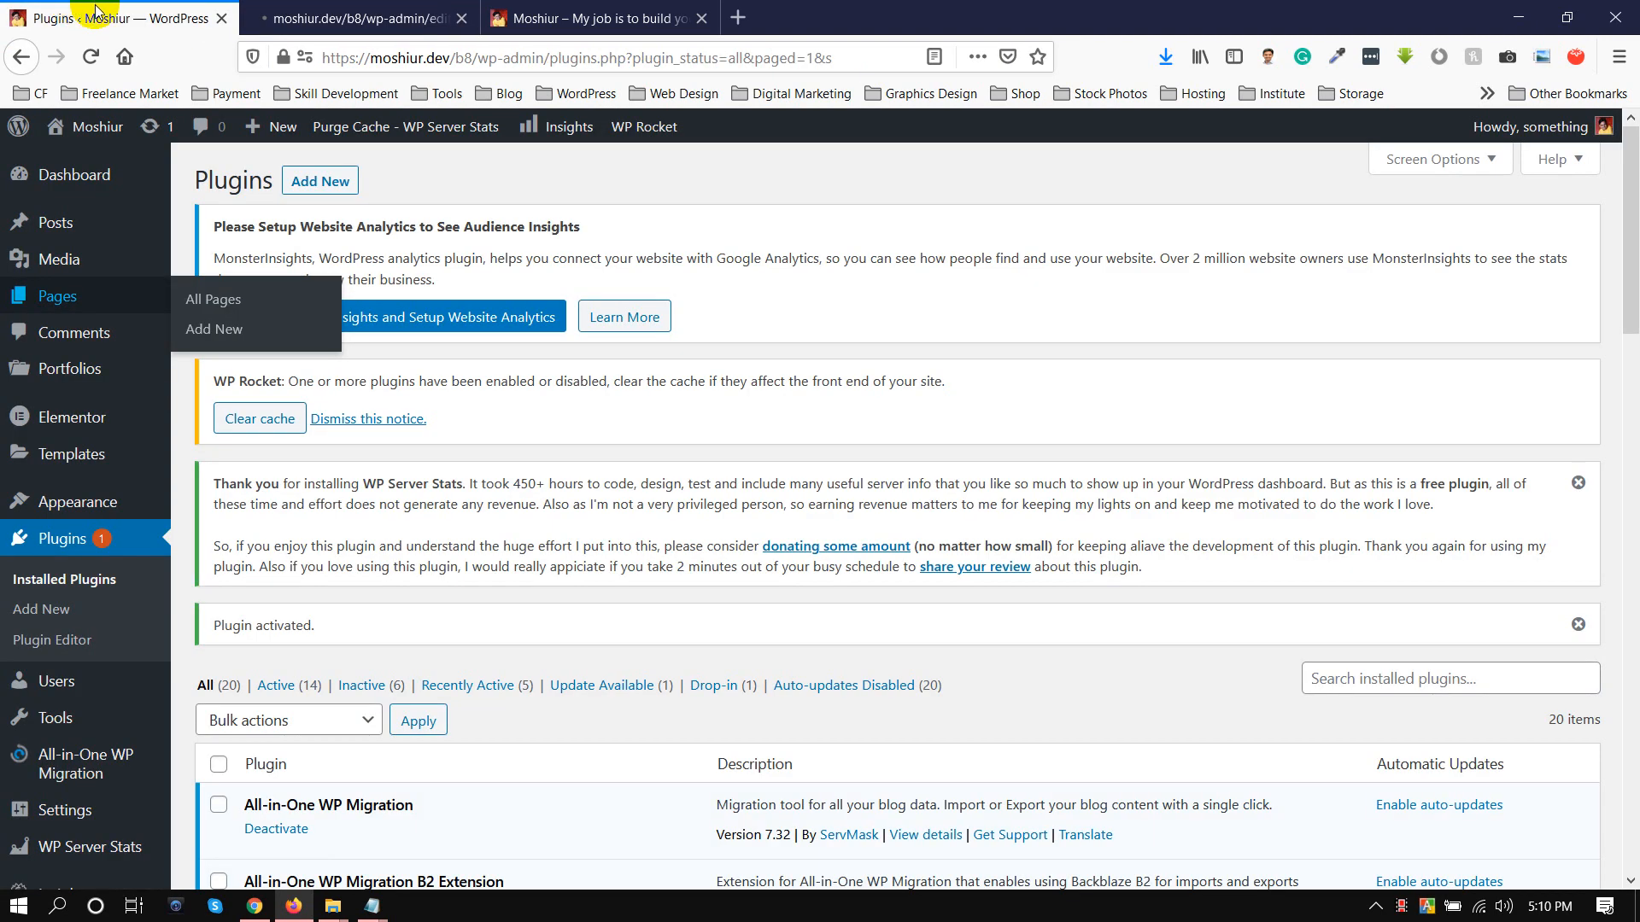
pyautogui.moveTo(77, 502)
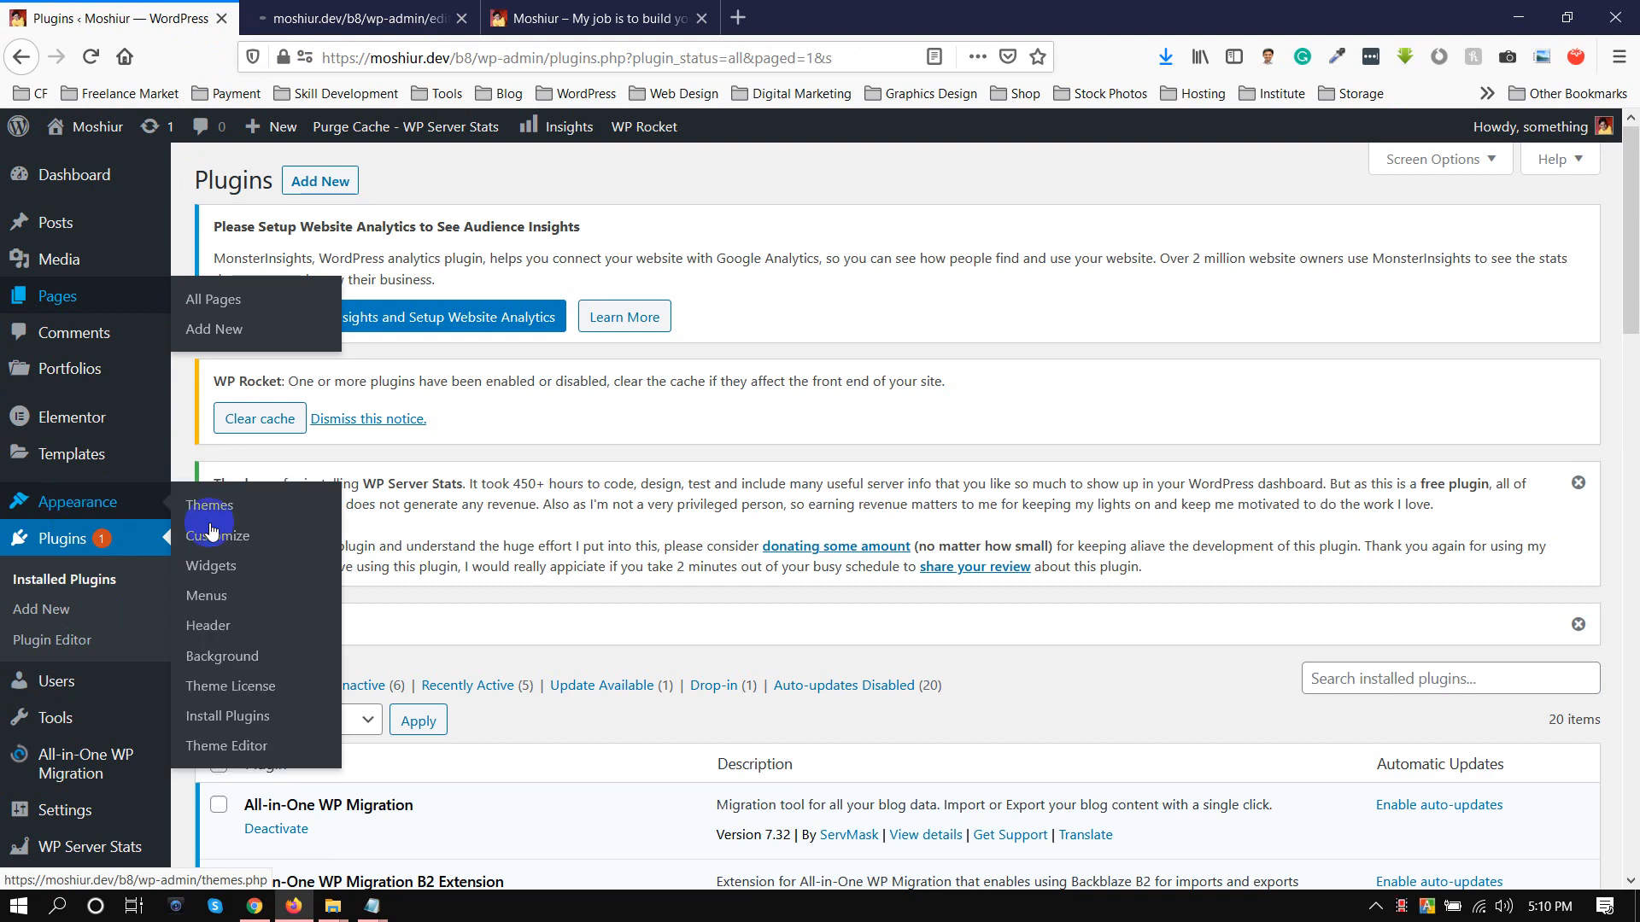
pyautogui.rightClick(202, 596)
pyautogui.click(234, 607)
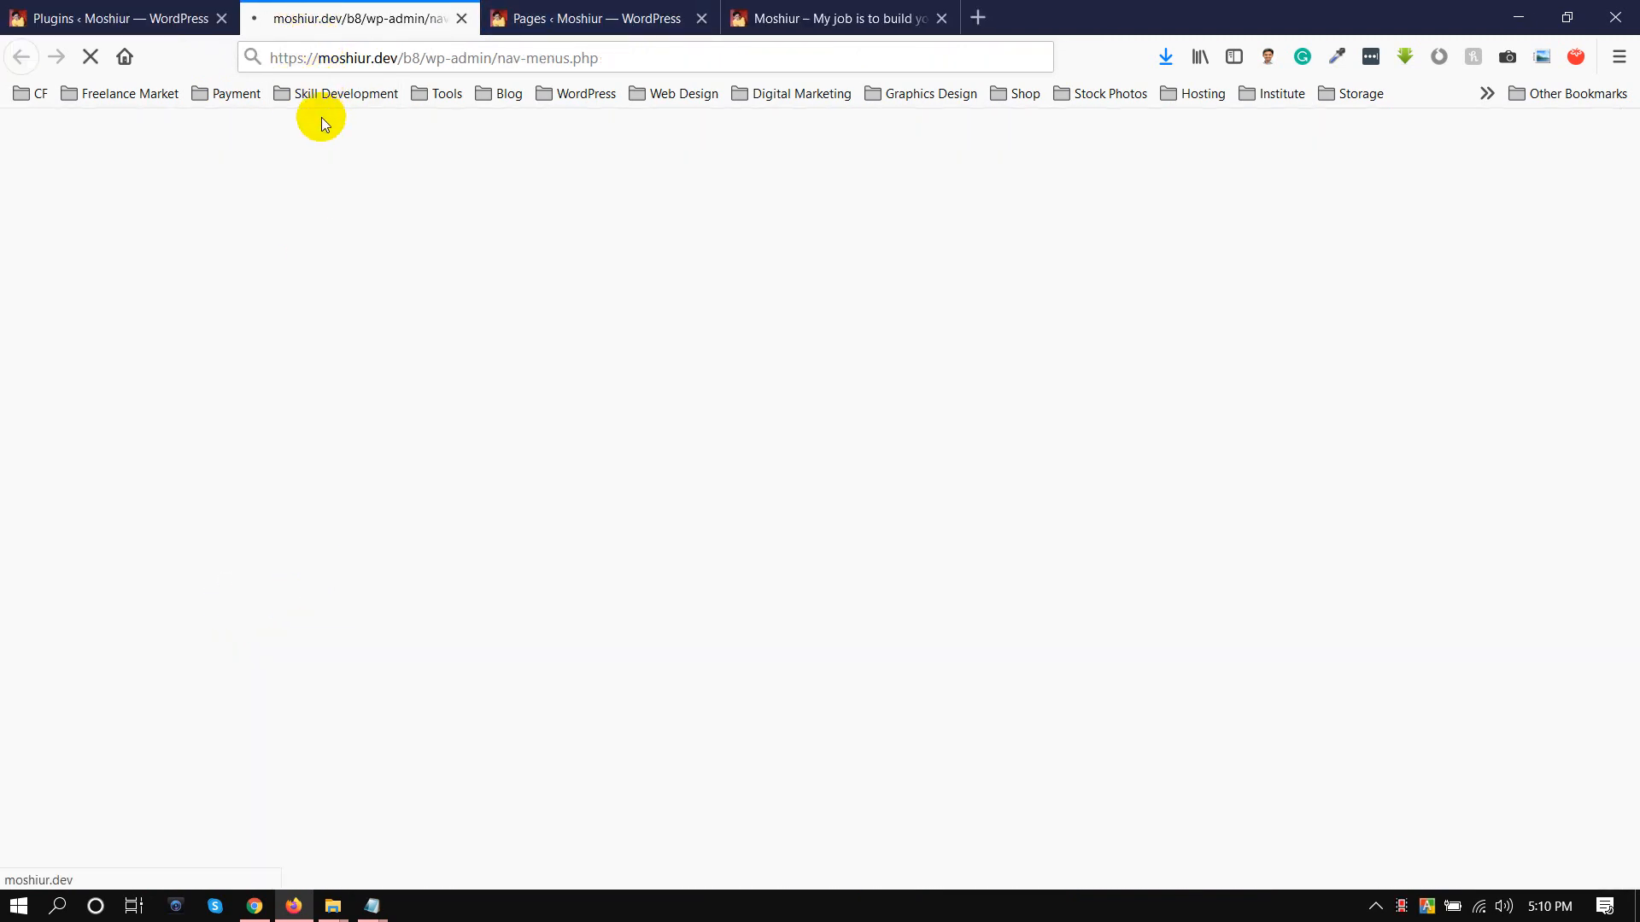
# Return to the Plugins page and clear the WP Rocket cache
pyautogui.hotkey('ctrl', 'shift', 'Tab')
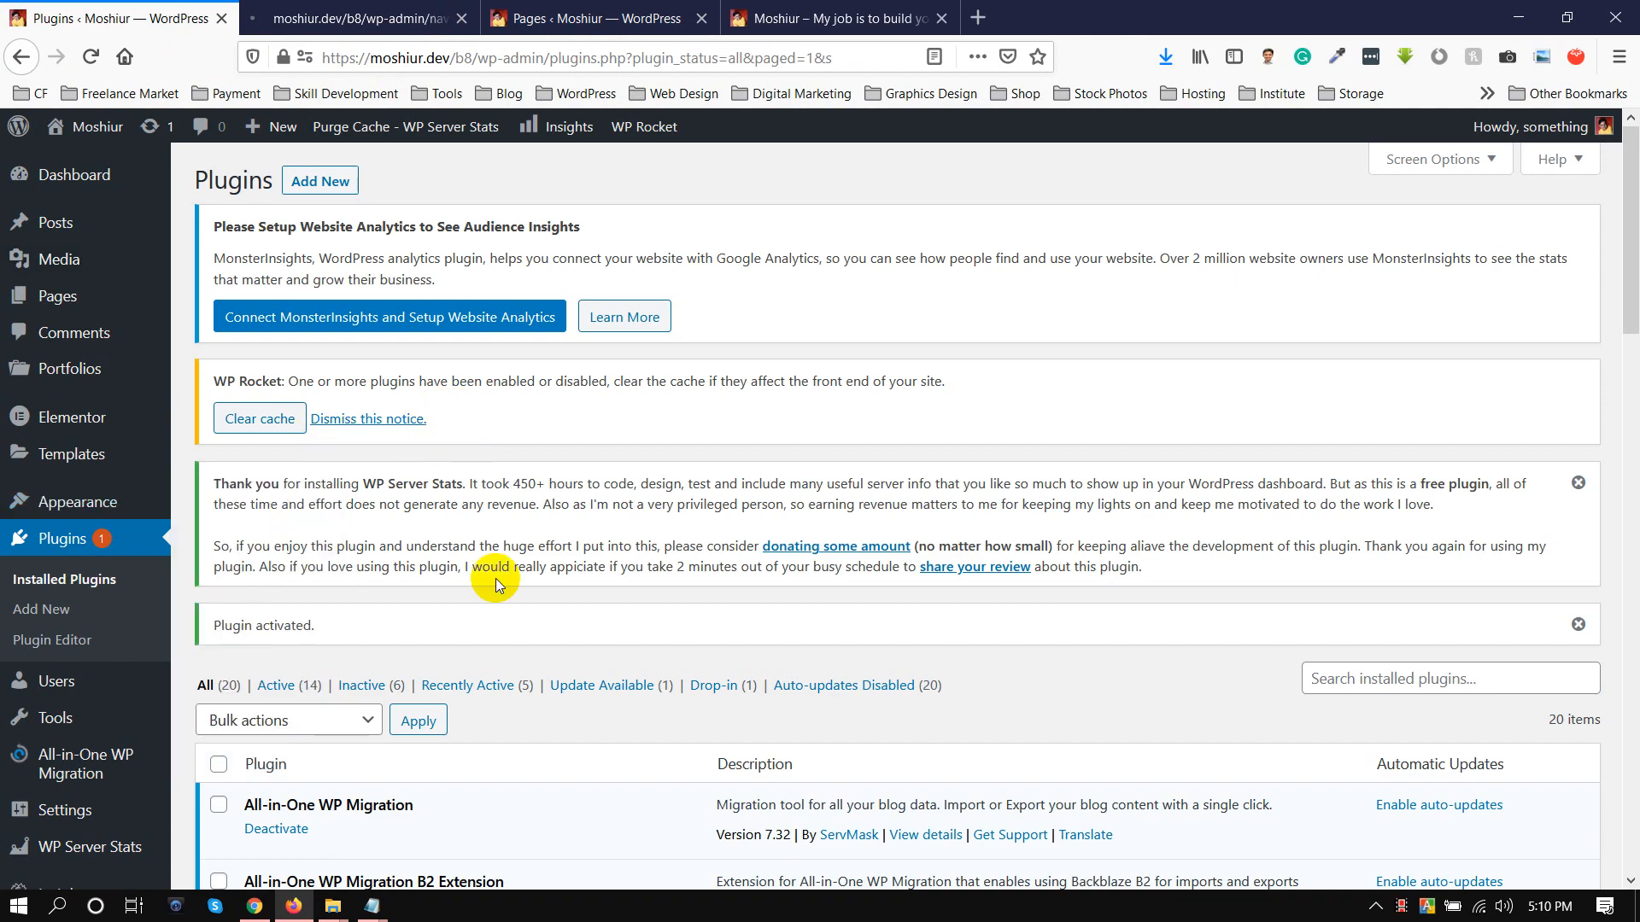
pyautogui.scroll(-15, 402, 628)
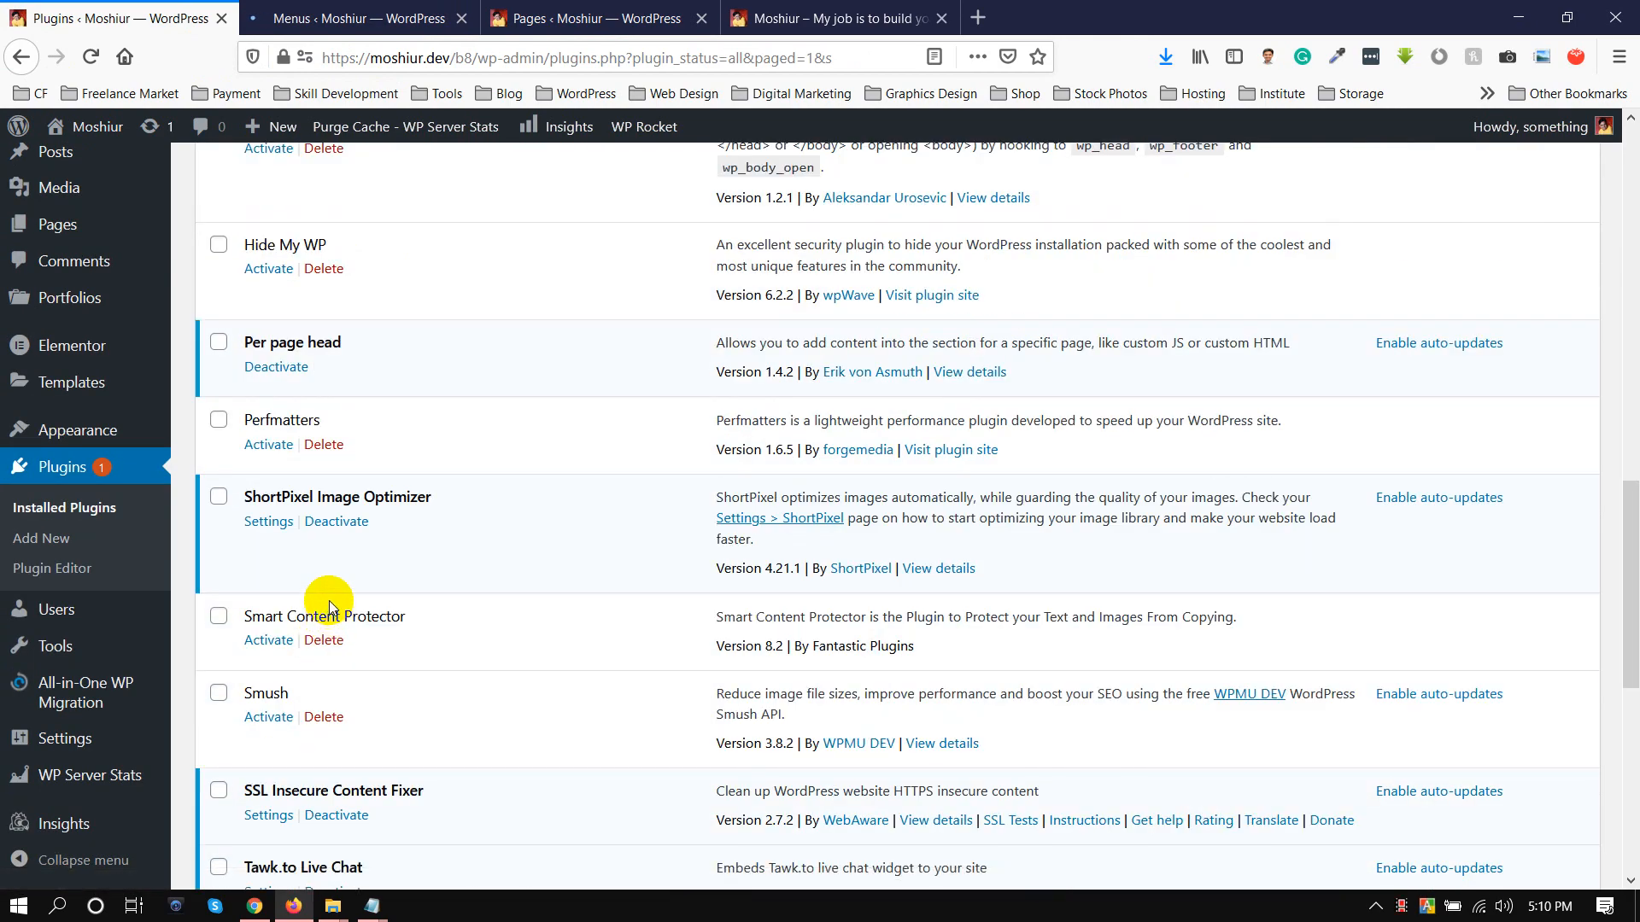
pyautogui.scroll(20, 263, 434)
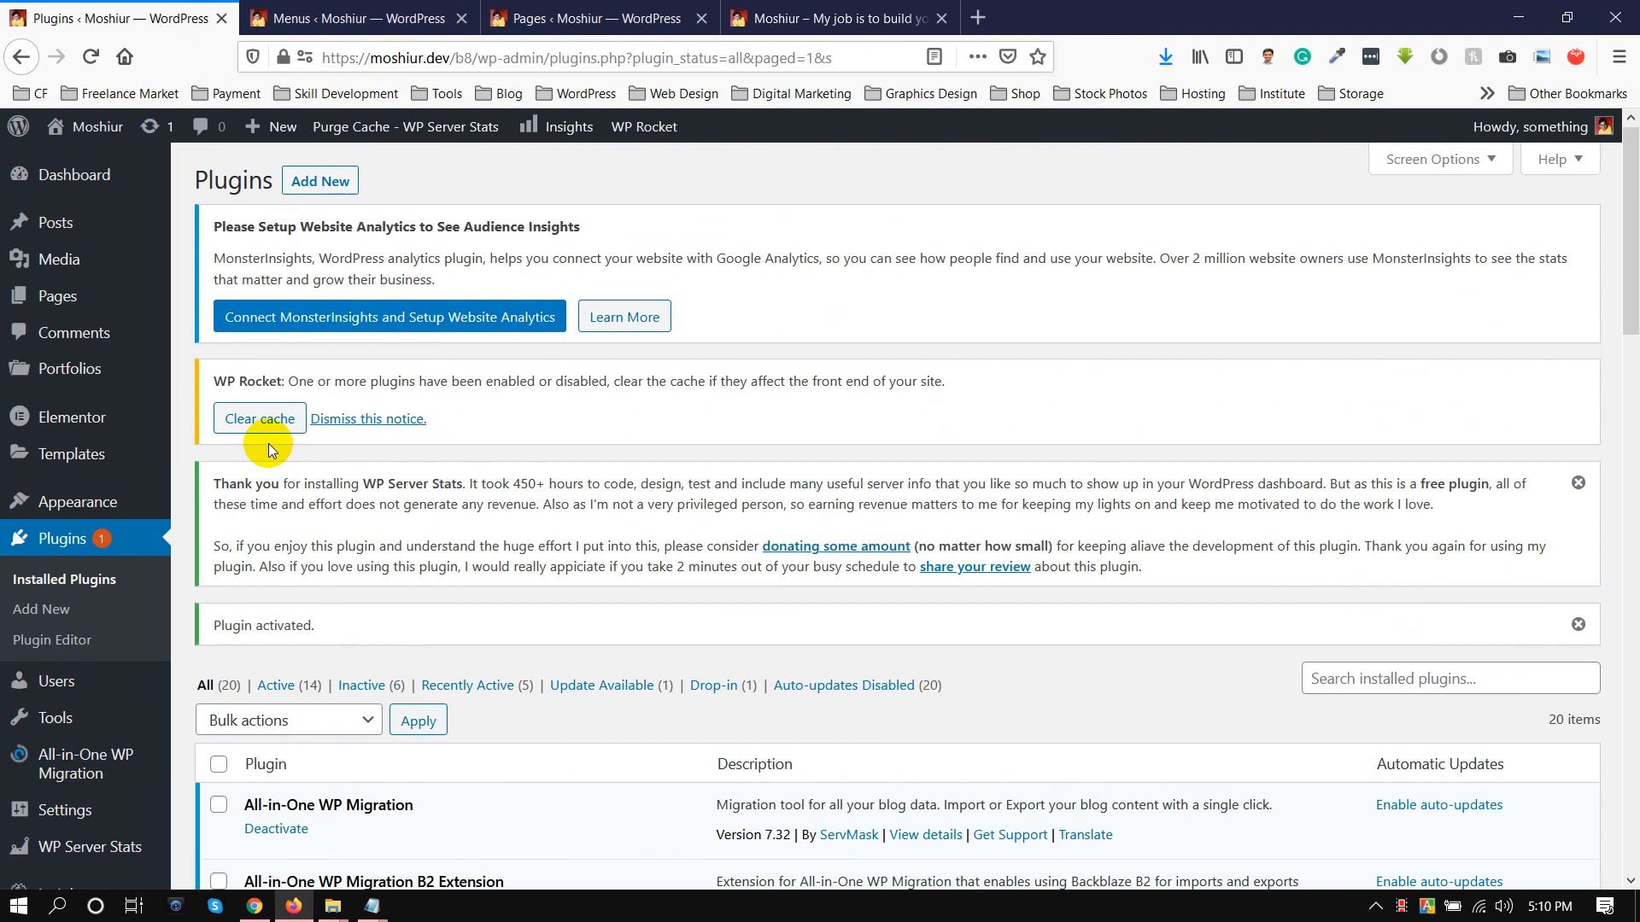
# On the Menus page, load Primary Menu (Header Menu) for editing
pyautogui.hotkey('ctrl', 'Tab')
pyautogui.scroll(-5, 428, 586)
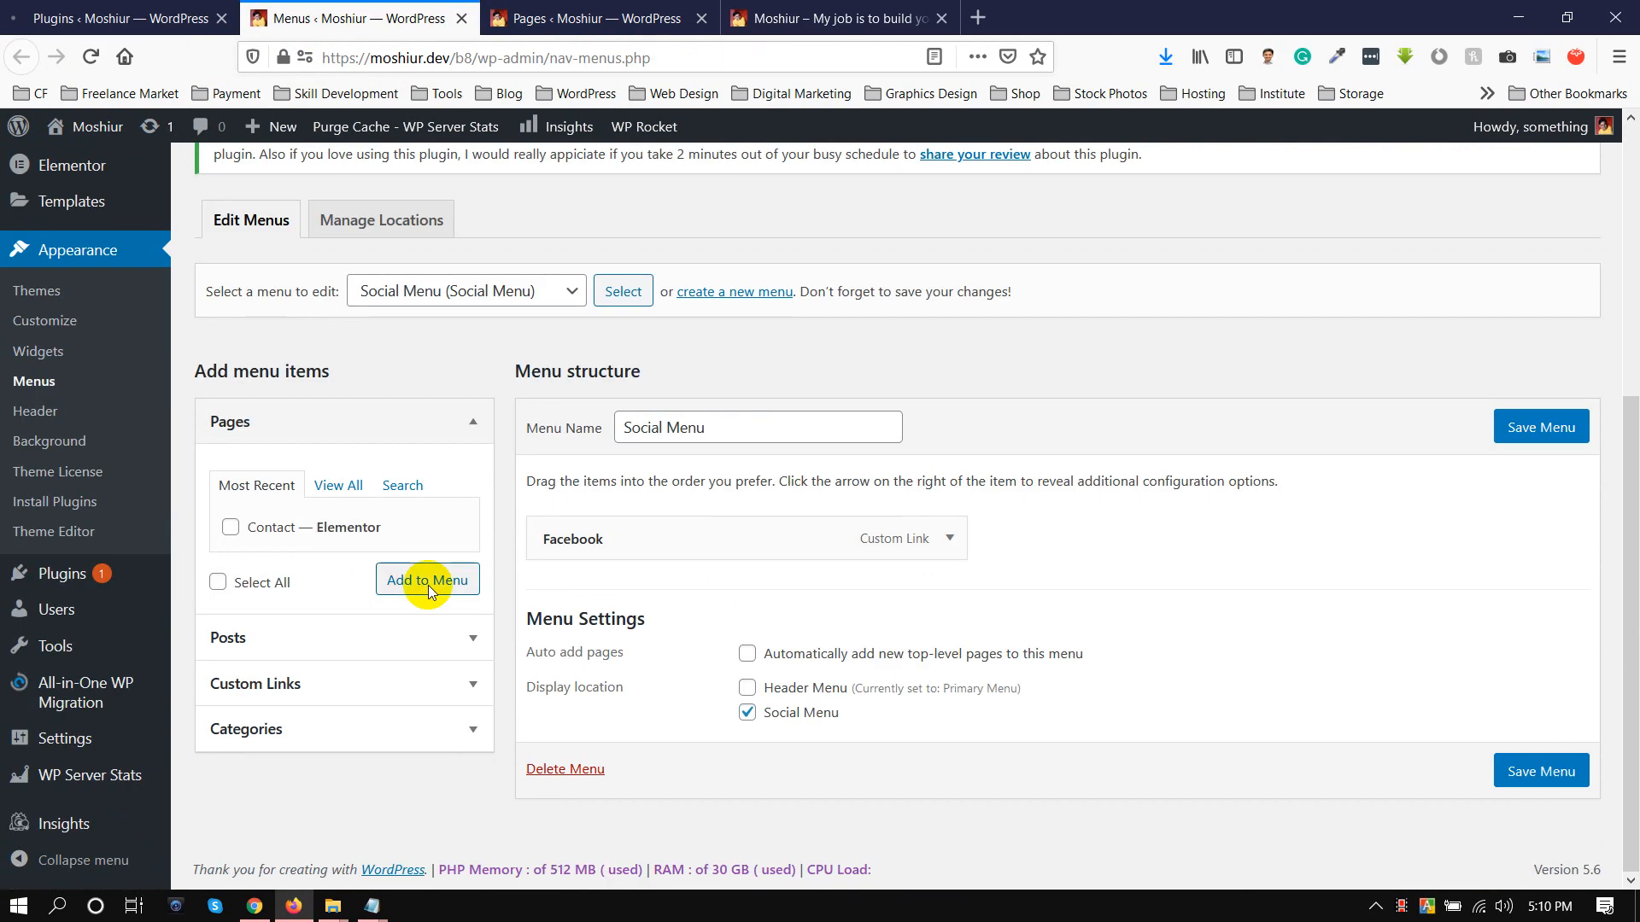
pyautogui.click(524, 290)
pyautogui.click(521, 315)
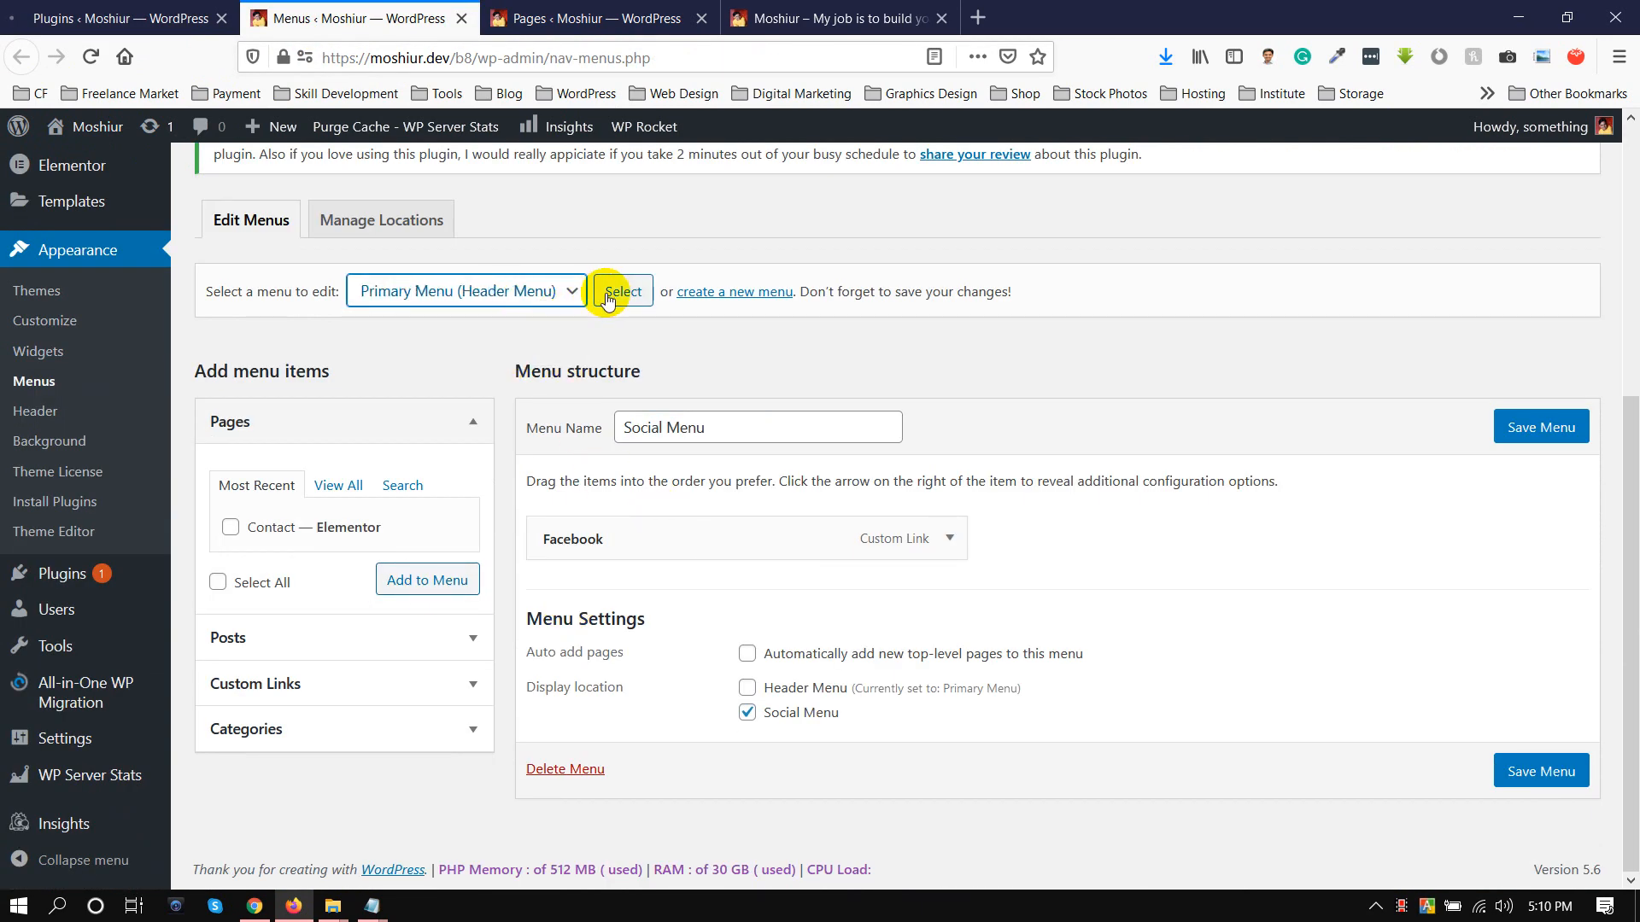
pyautogui.click(607, 298)
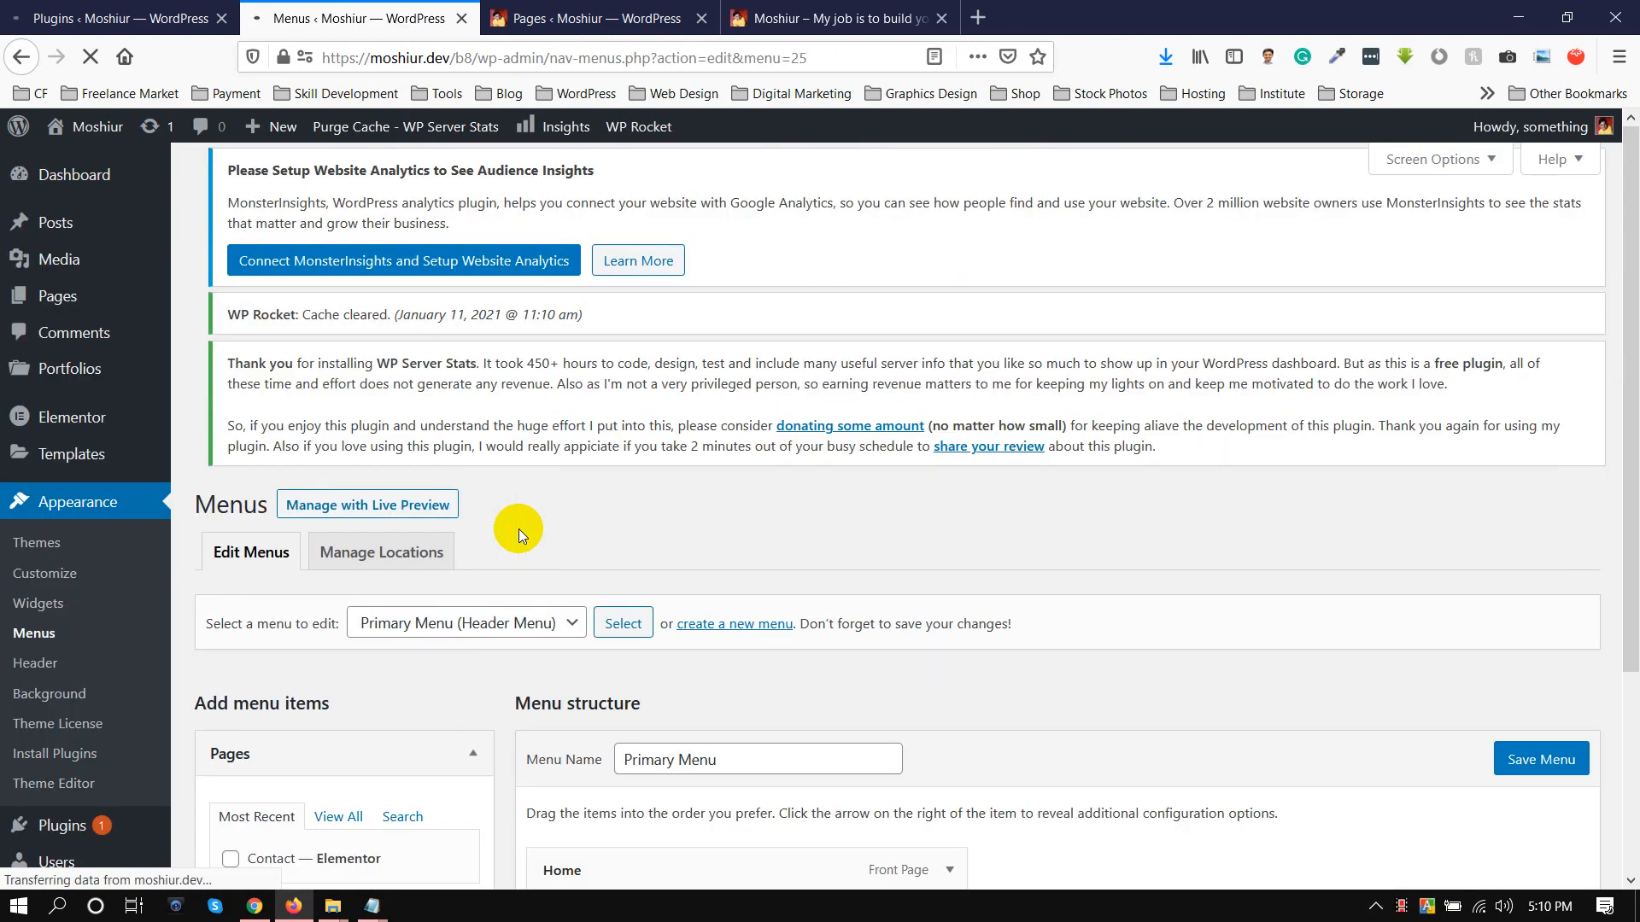
# Add the Contact page to the Primary Menu and save the menu
pyautogui.scroll(-5, 513, 530)
pyautogui.scroll(1, 641, 538)
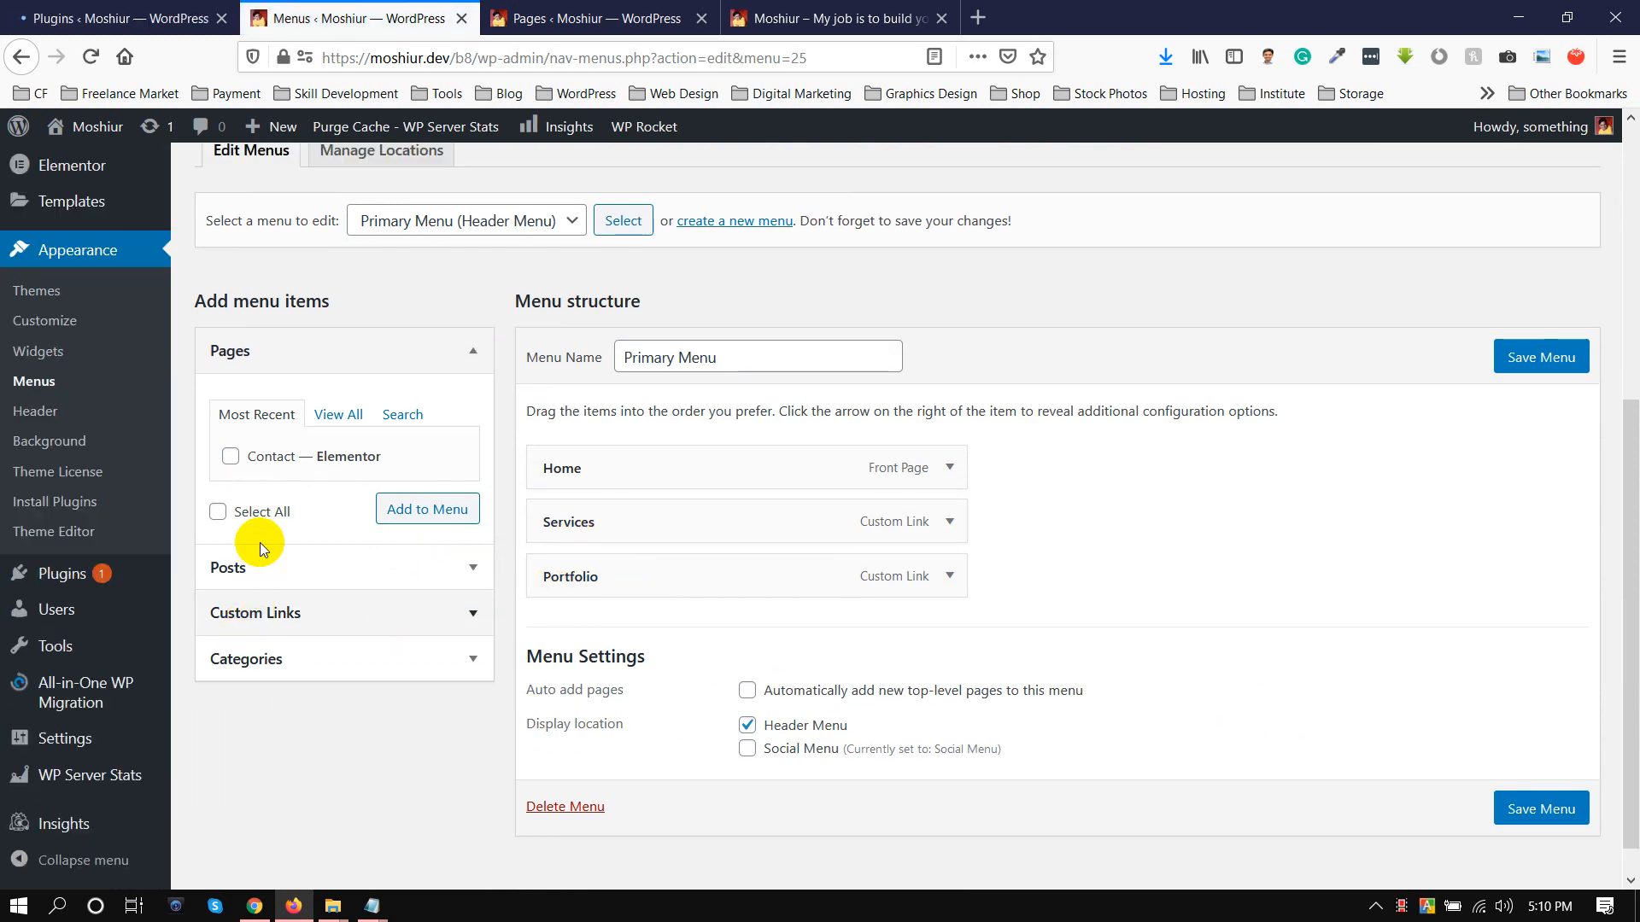
pyautogui.click(231, 457)
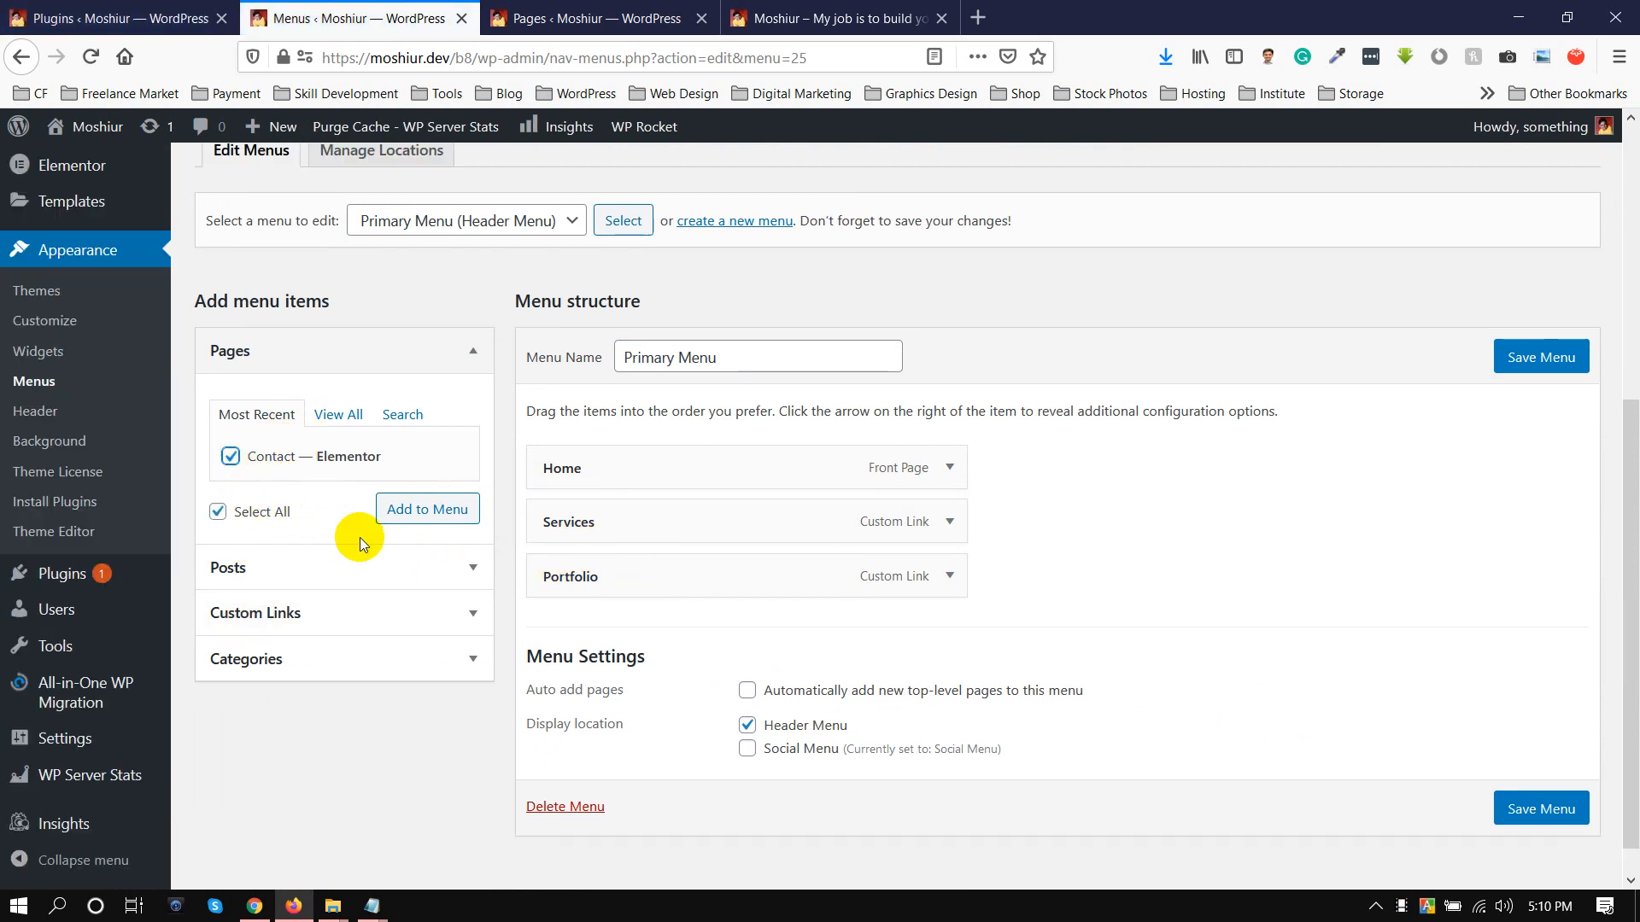
pyautogui.click(427, 512)
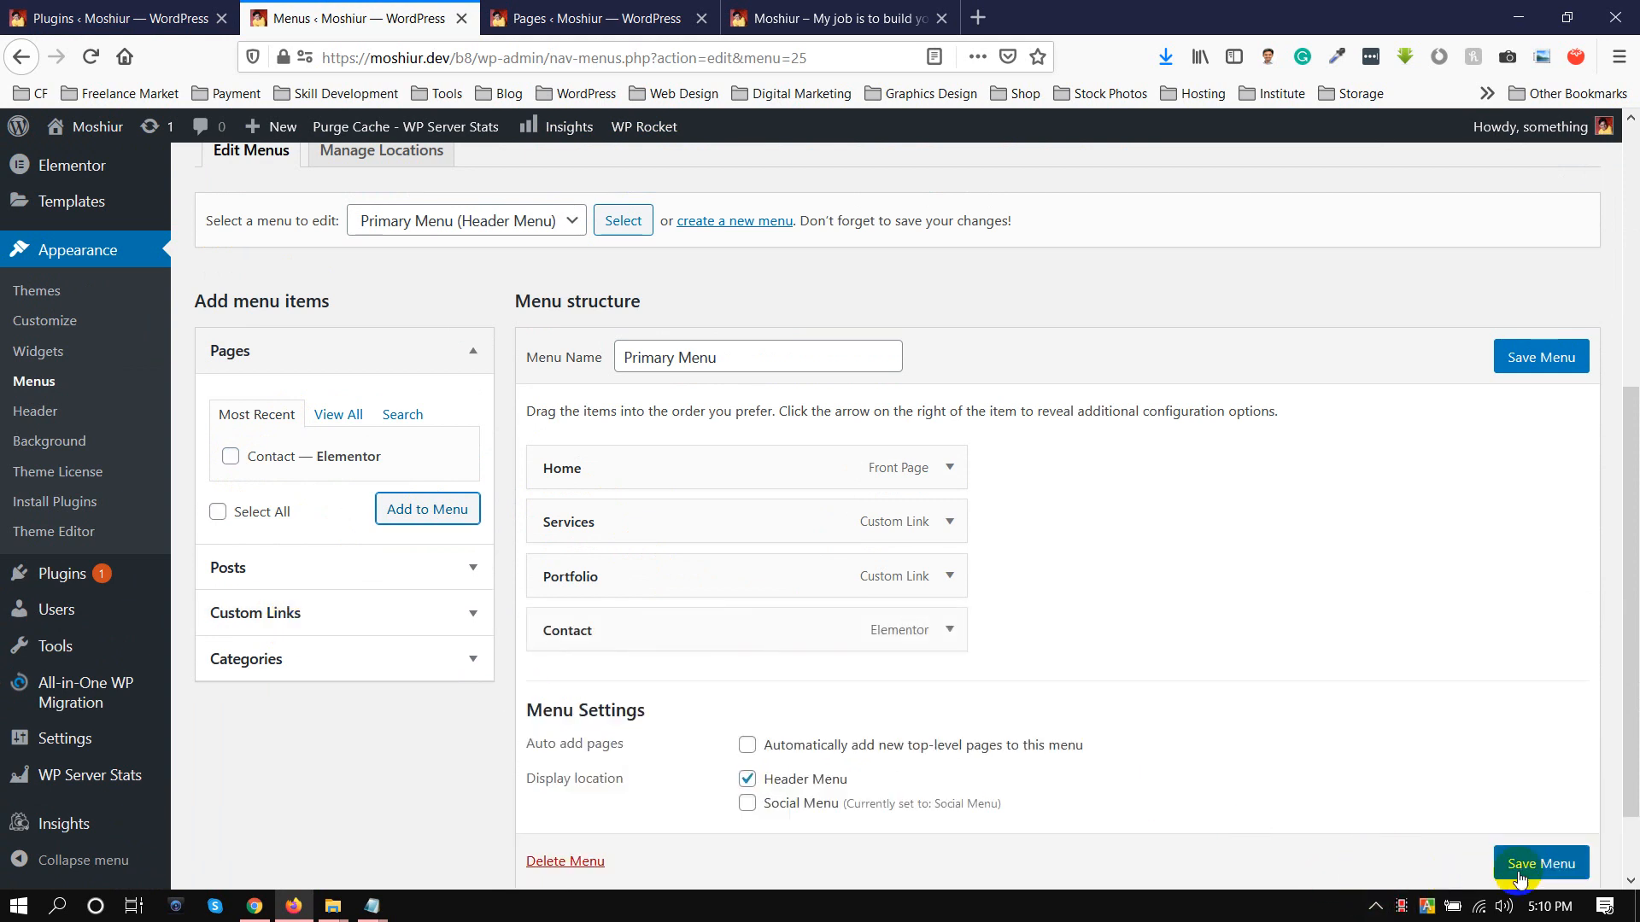
pyautogui.click(1495, 879)
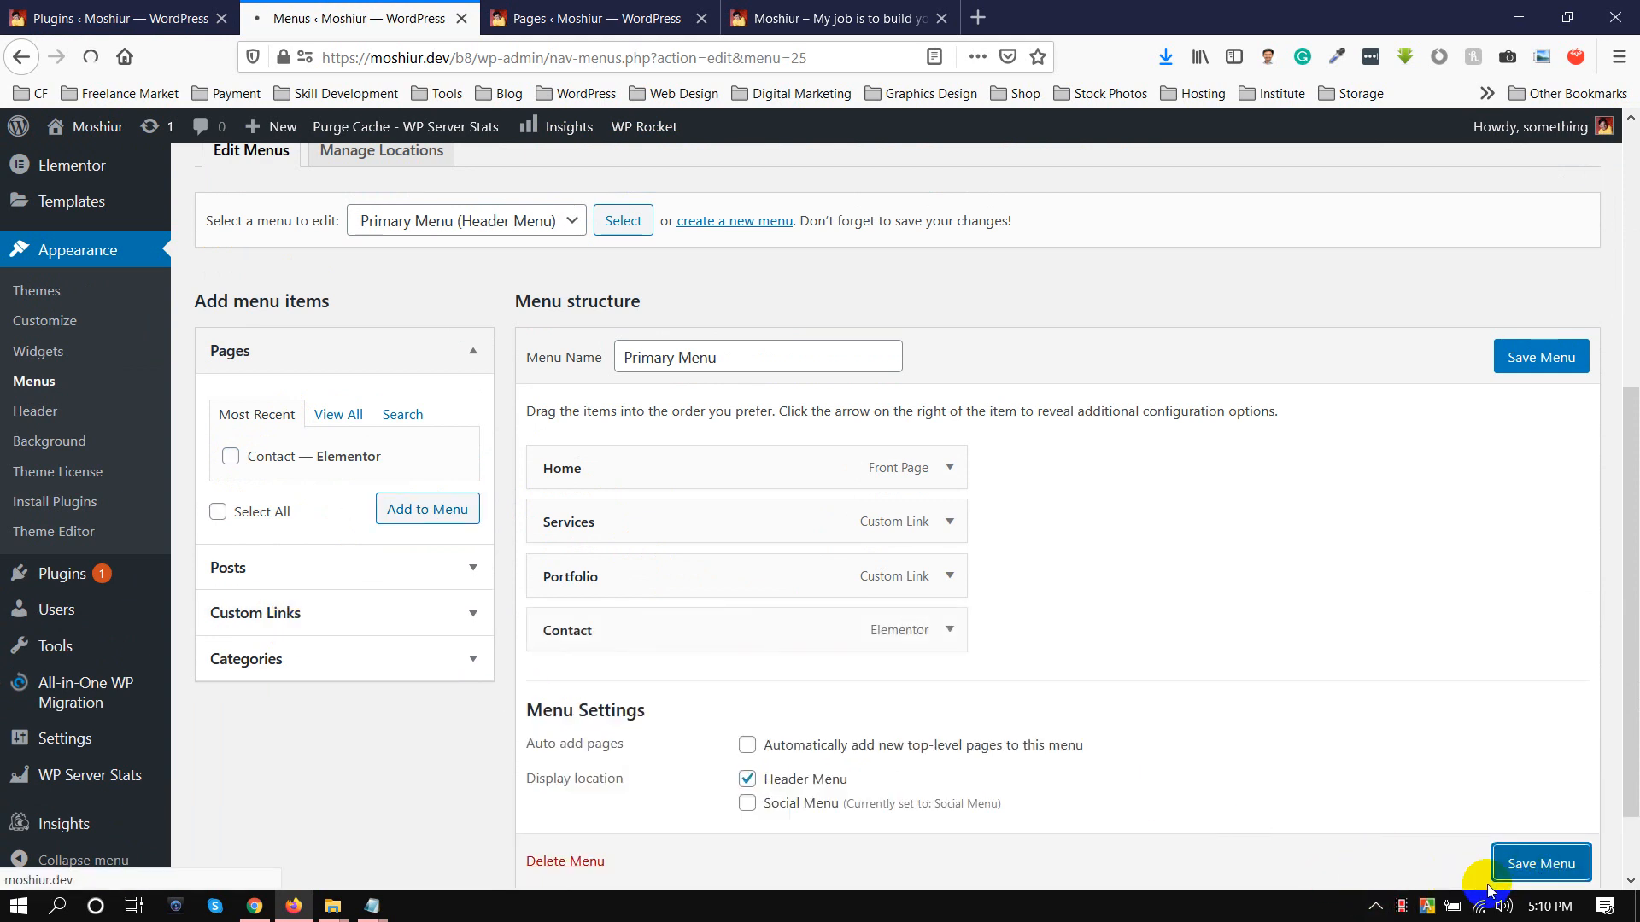
# Check the menu save and reload the live site's home page
pyautogui.click(794, 19)
pyautogui.click(615, 57)
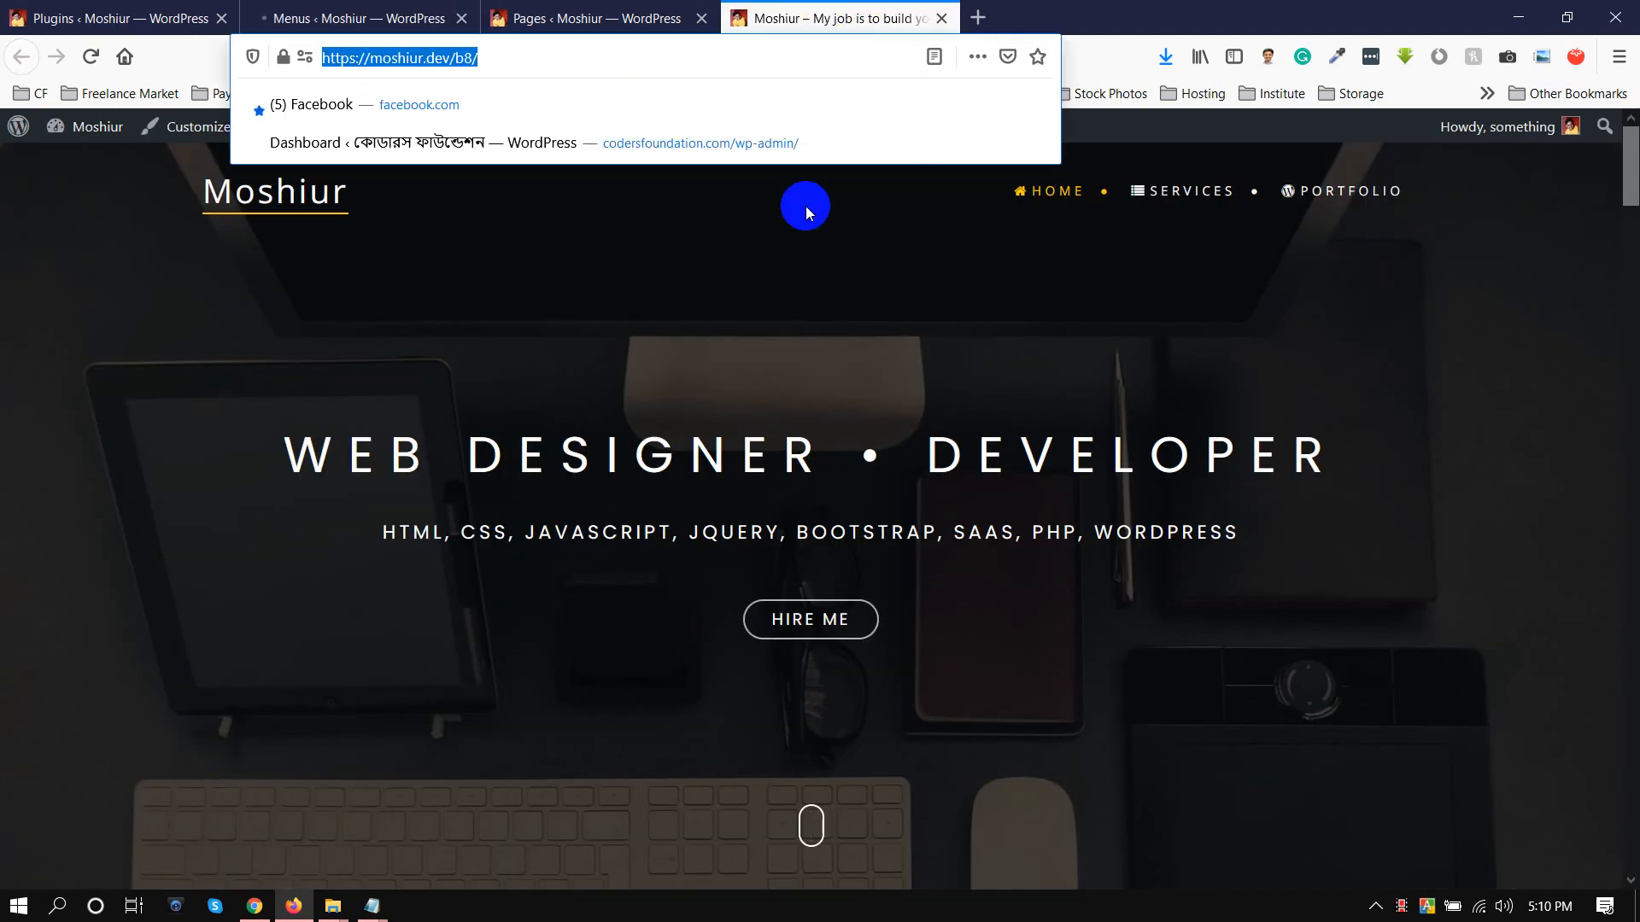
pyautogui.click(333, 13)
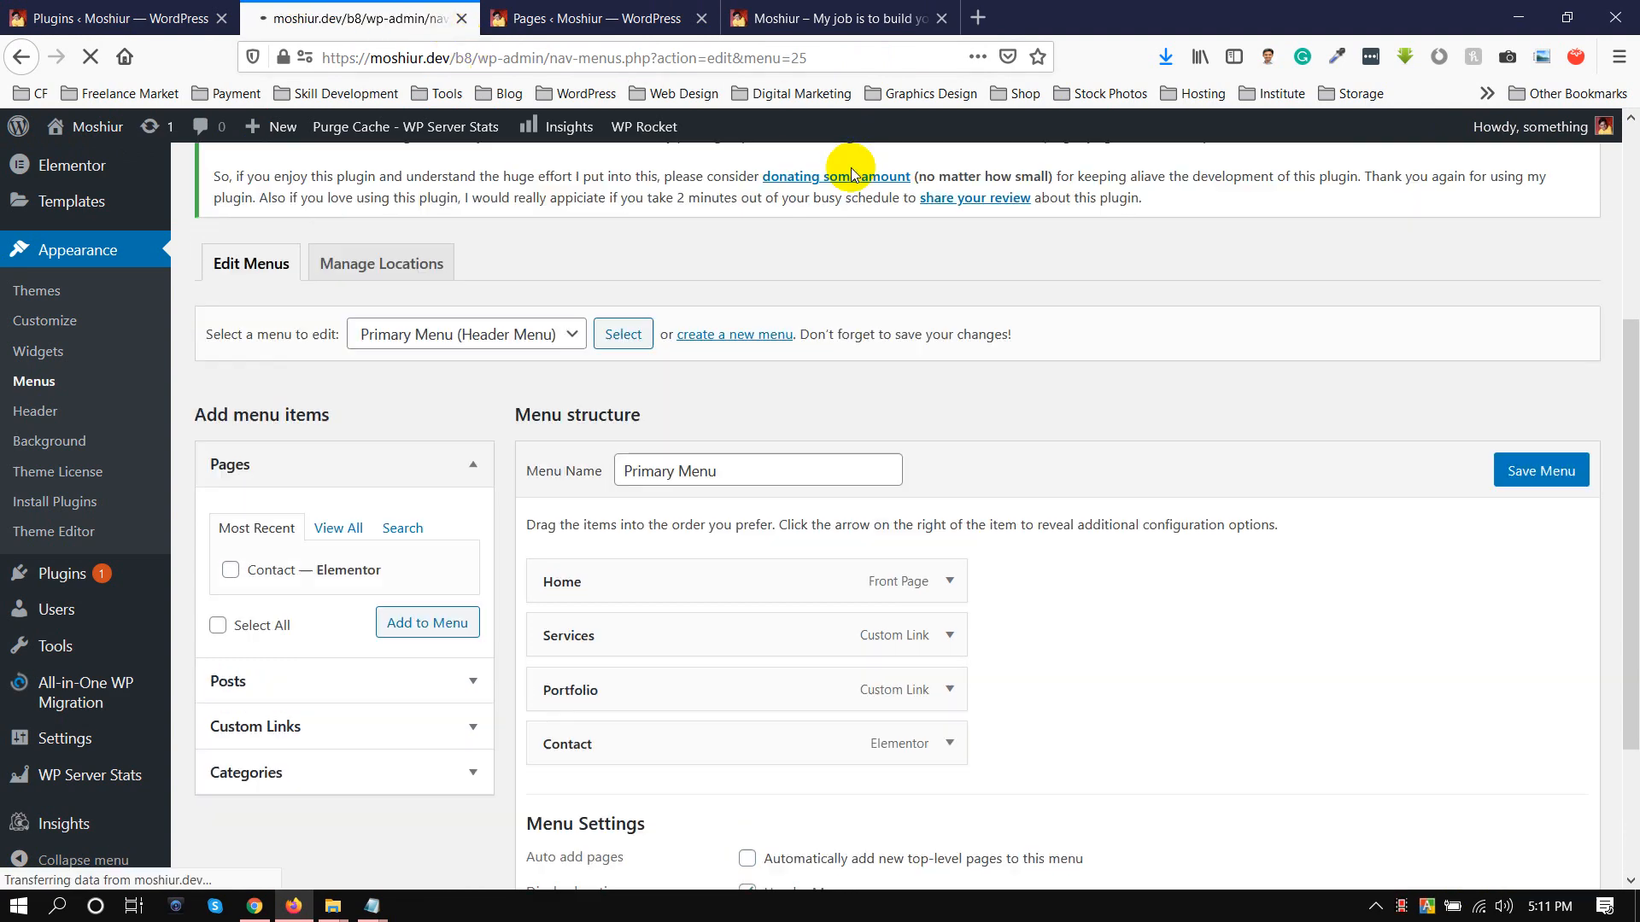
pyautogui.click(768, 19)
pyautogui.click(512, 58)
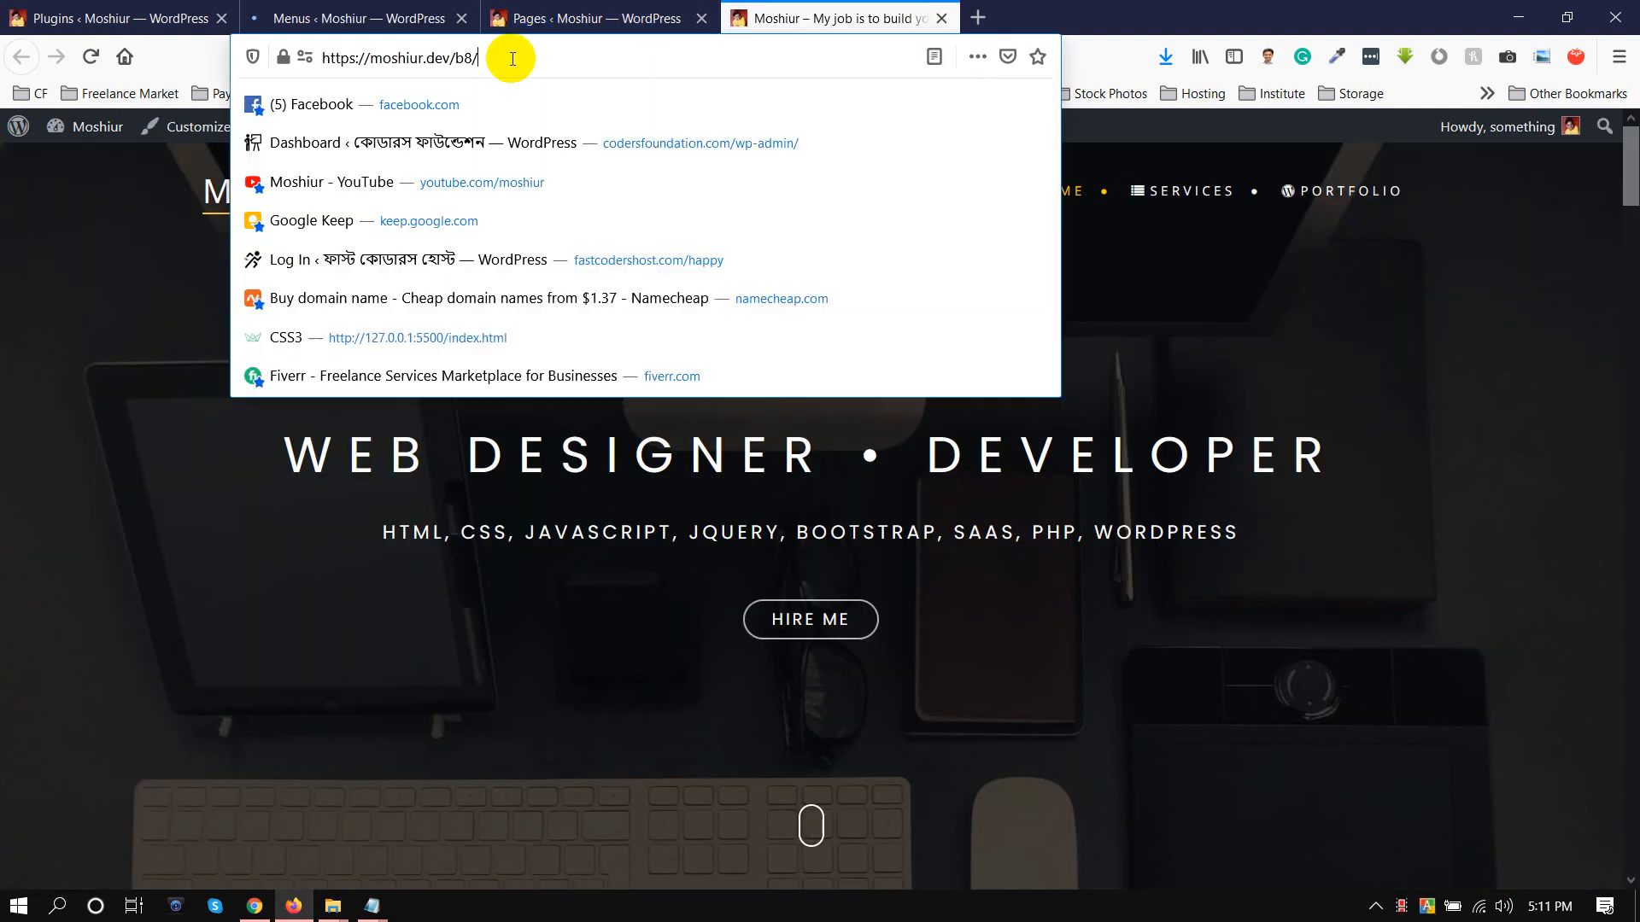
pyautogui.press('Return')
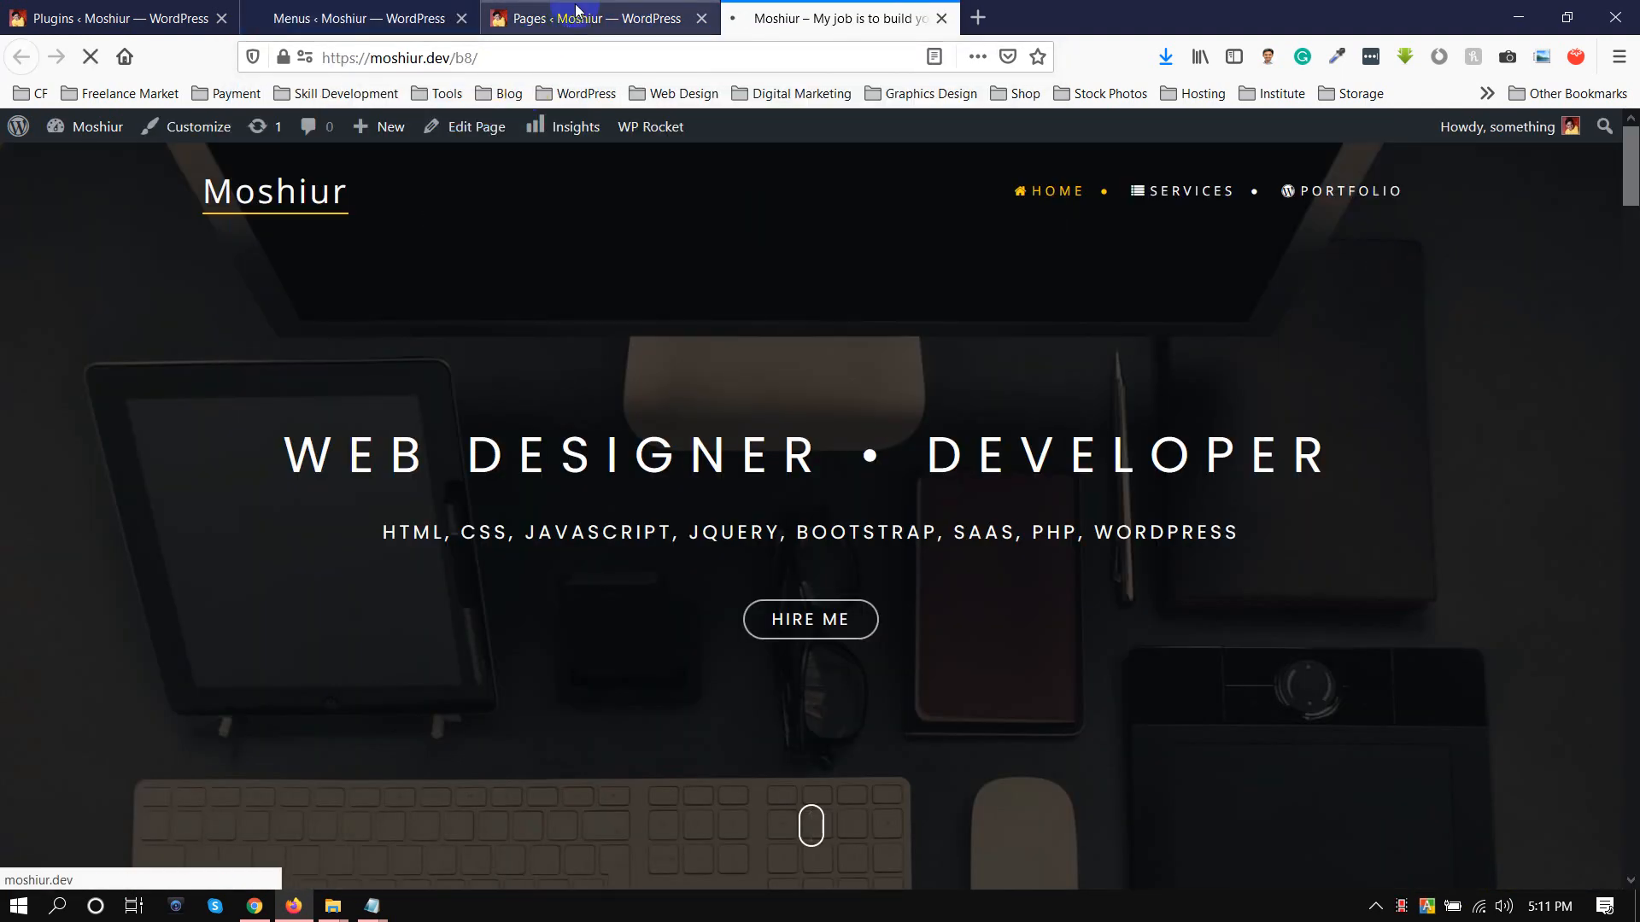
# Review the Contact and Home entries in the Pages list and look over the live home page and its menu
pyautogui.click(576, 16)
pyautogui.scroll(-4, 444, 324)
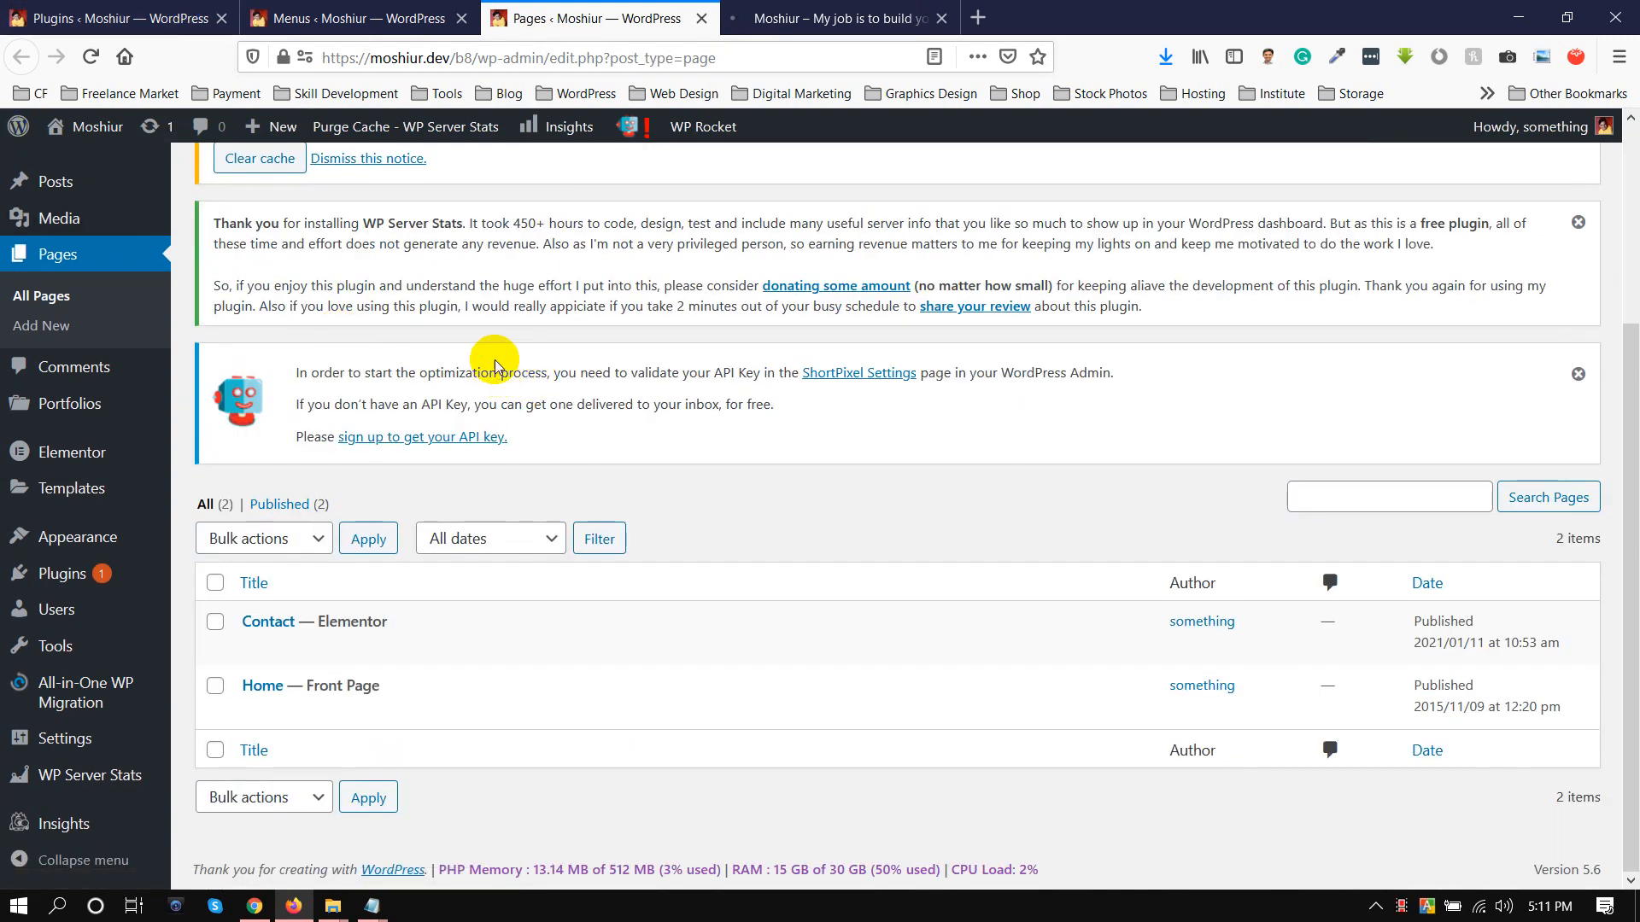
pyautogui.moveTo(293, 640)
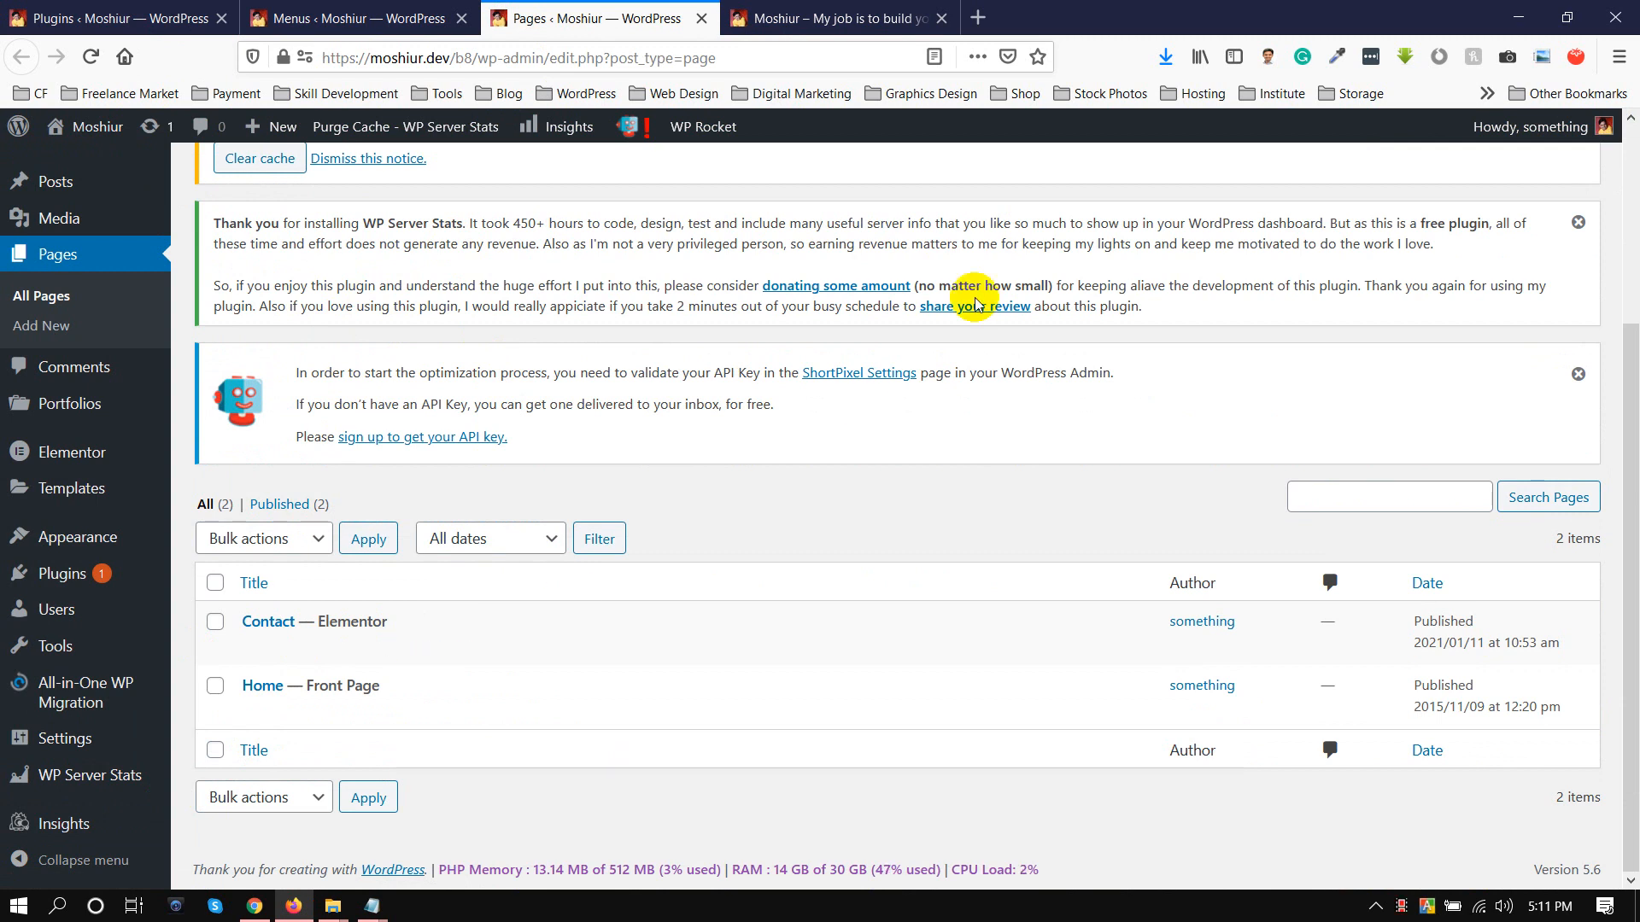
pyautogui.click(794, 15)
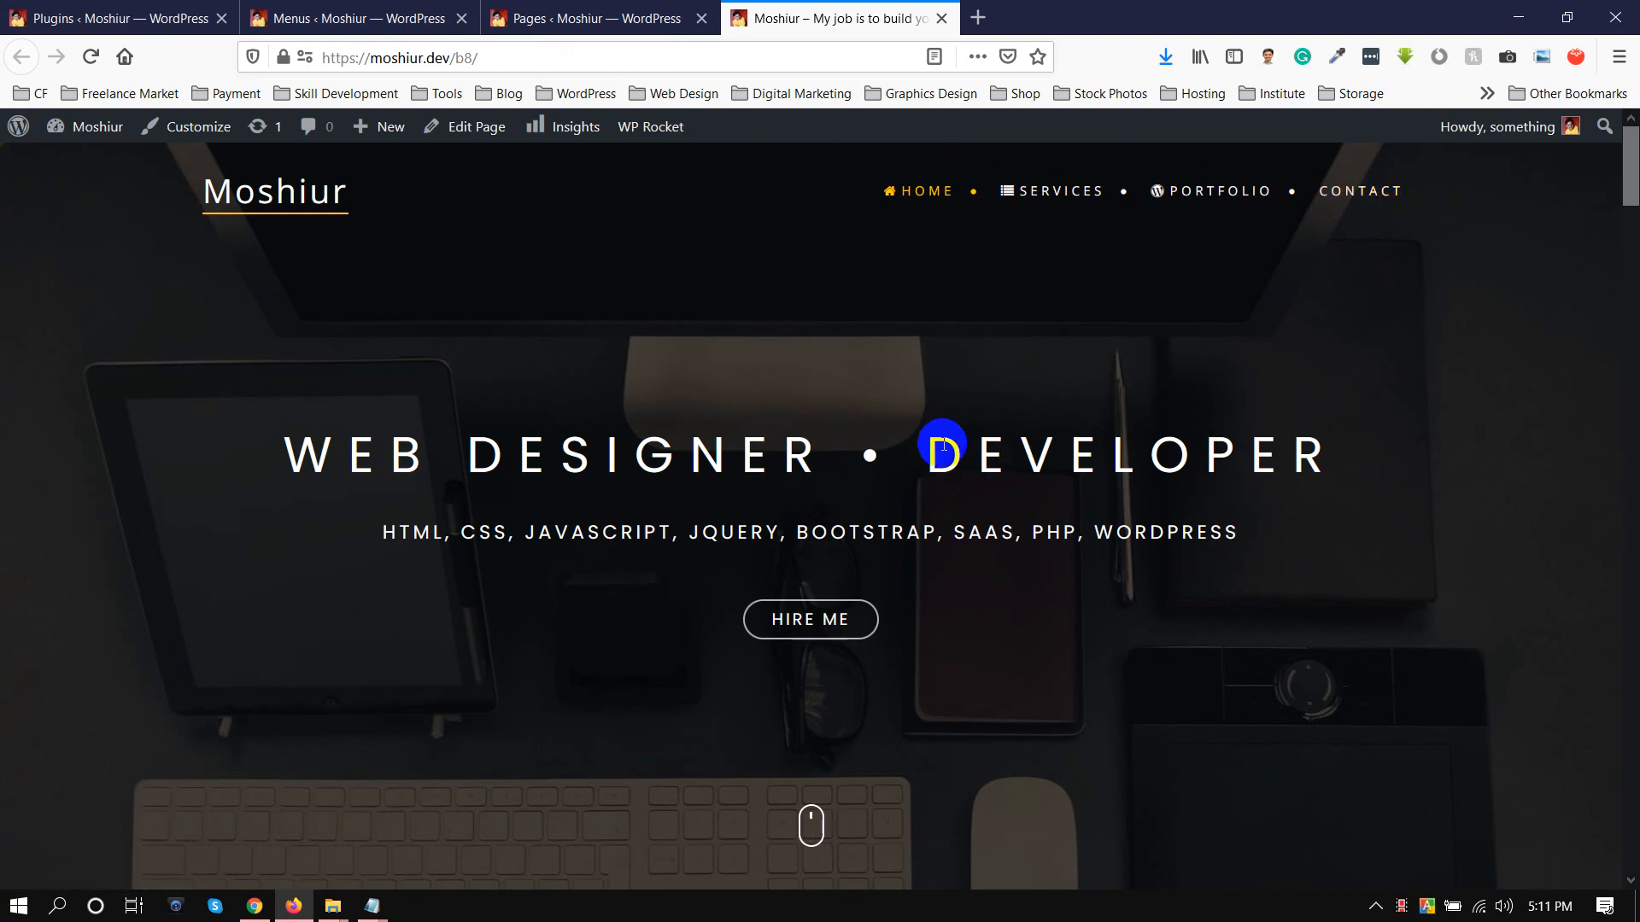
pyautogui.scroll(-8, 761, 311)
pyautogui.scroll(8, 761, 311)
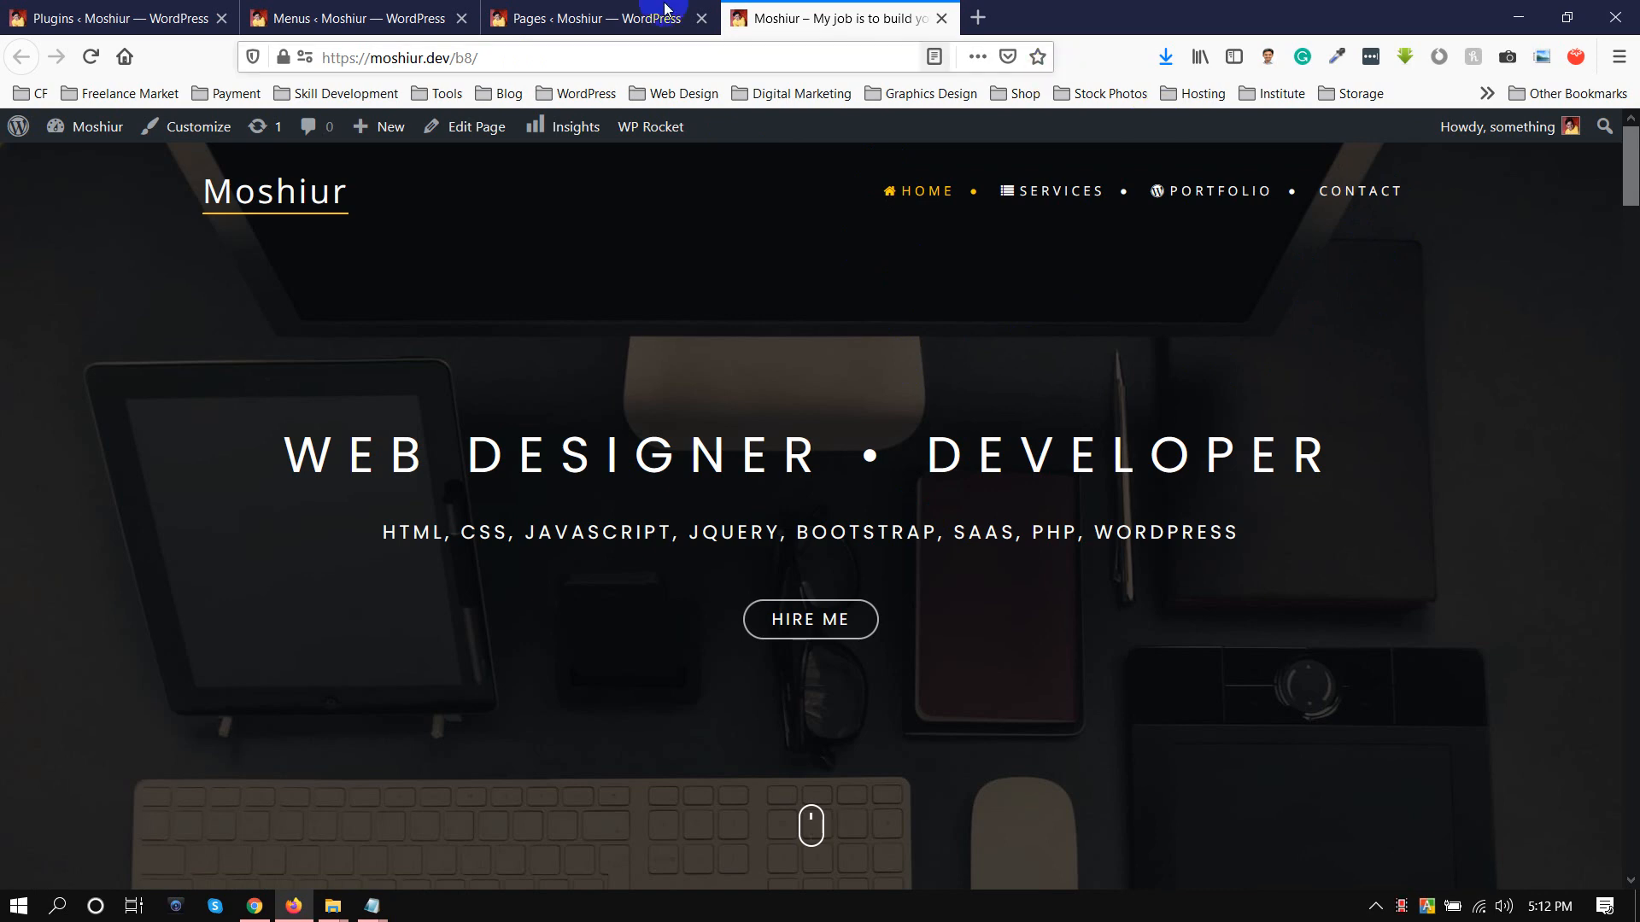
# Open the Home page's editor in a new browser tab from the Pages list
pyautogui.click(551, 13)
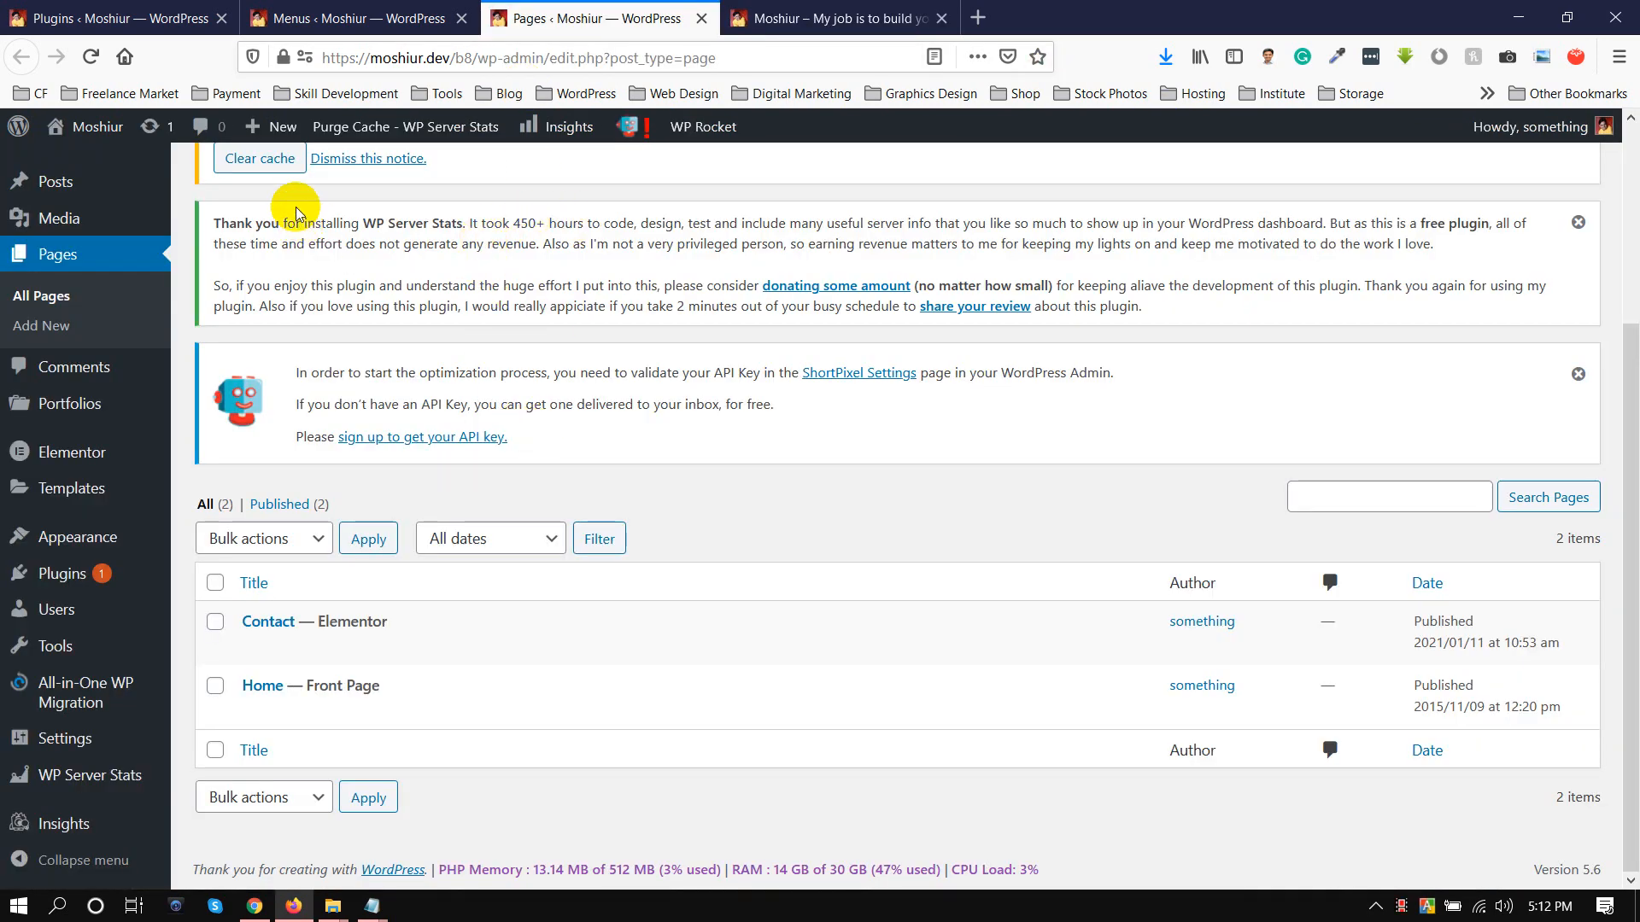
pyautogui.moveTo(274, 688)
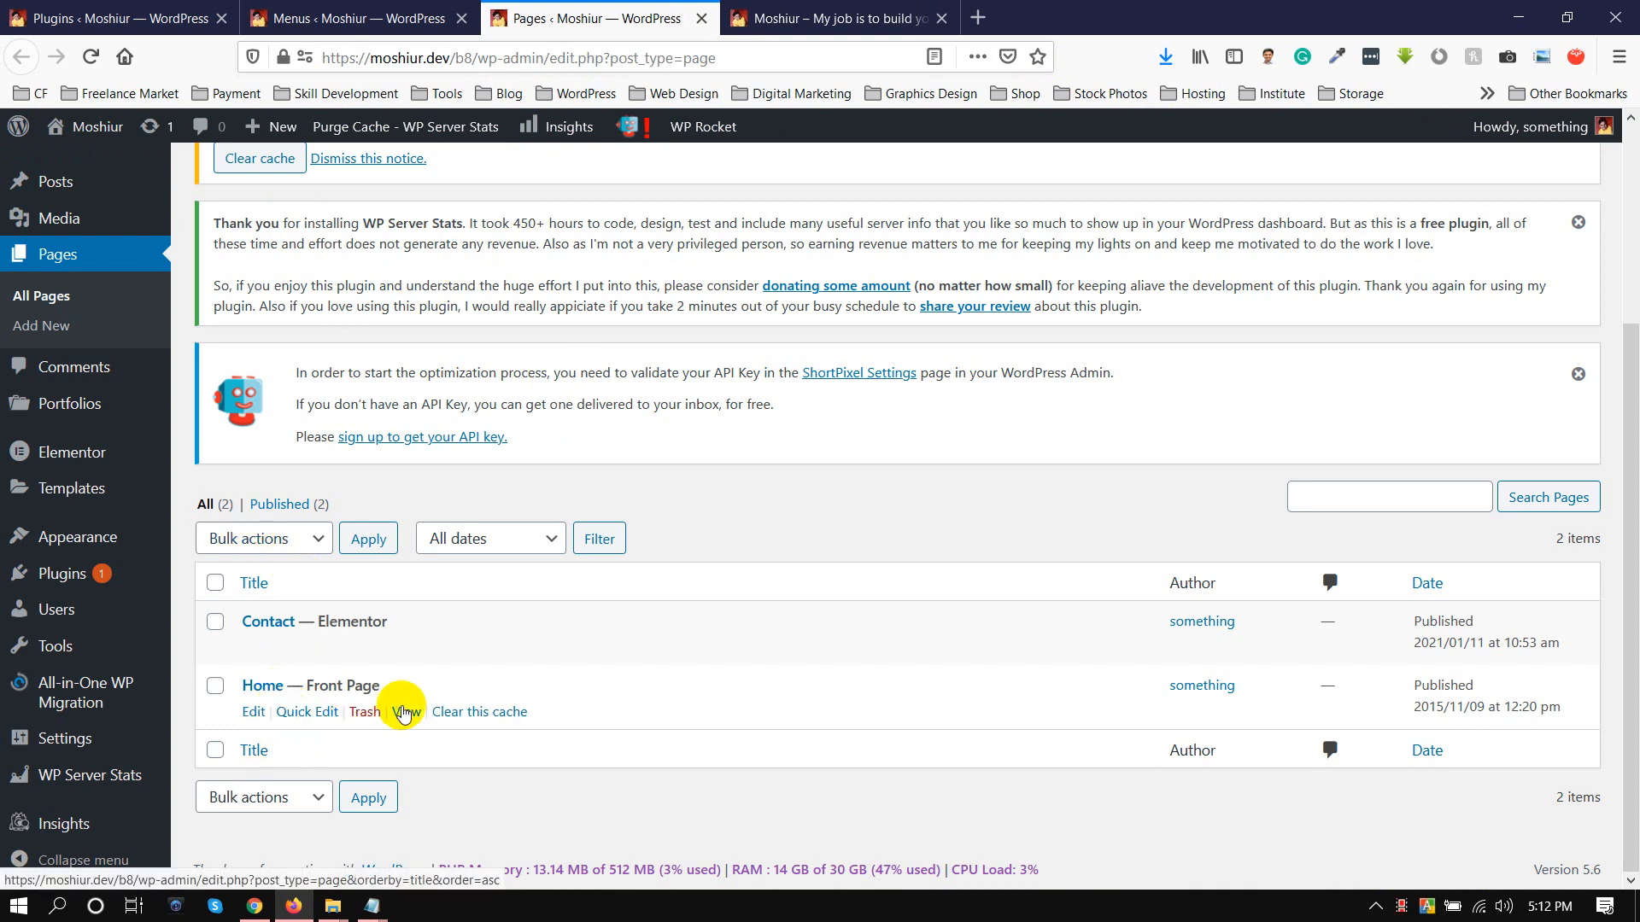
pyautogui.rightClick(255, 714)
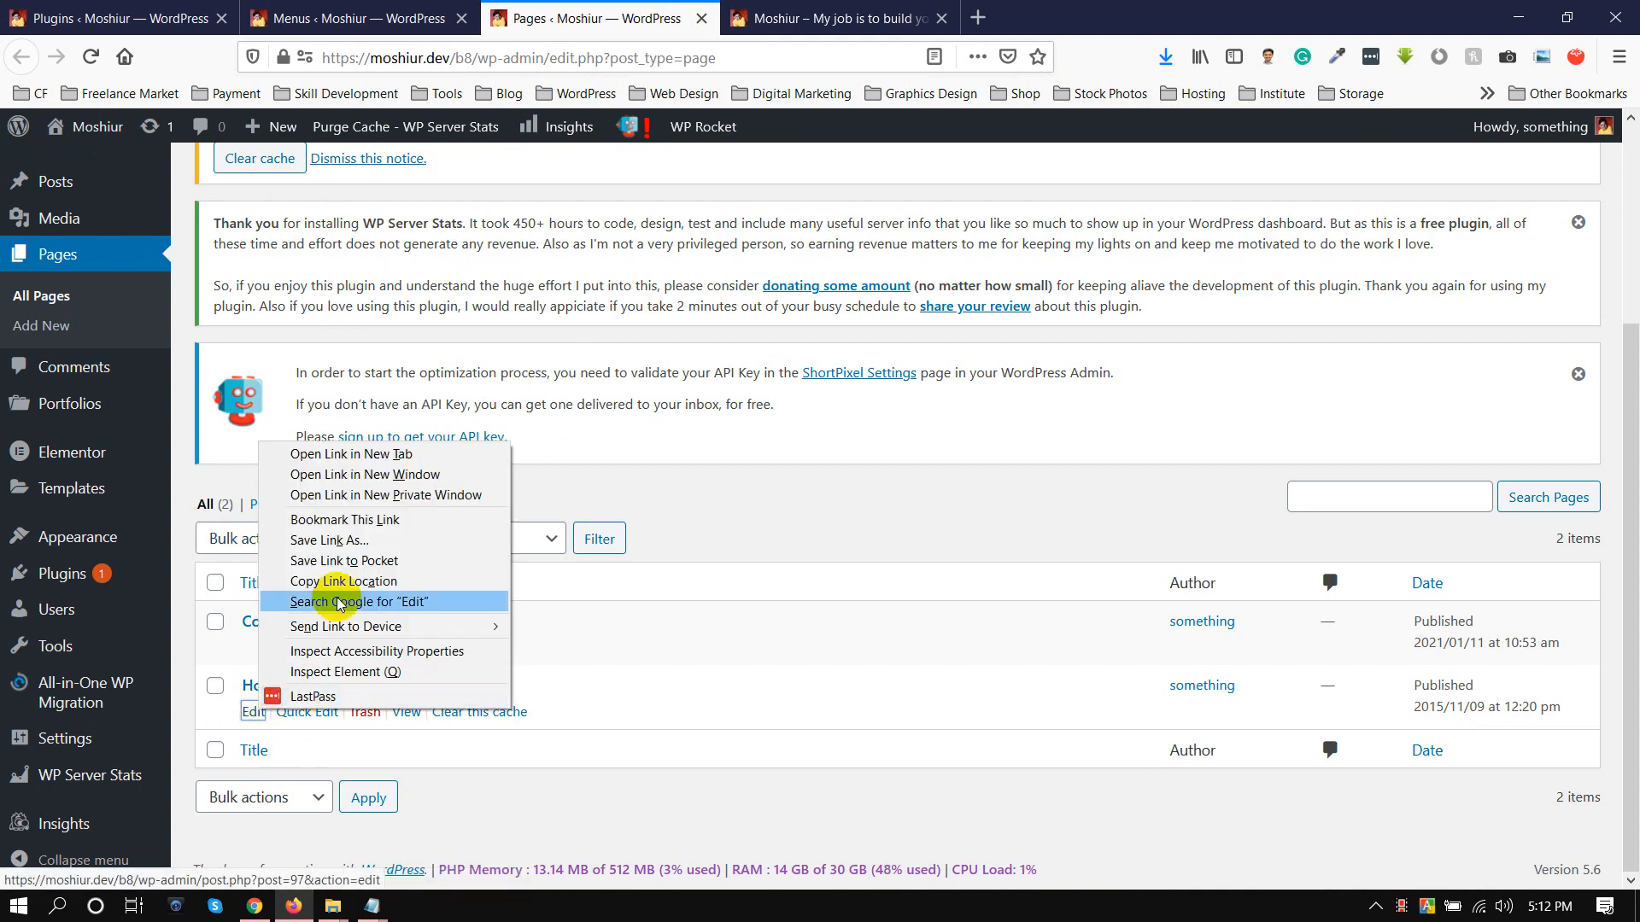
pyautogui.click(329, 454)
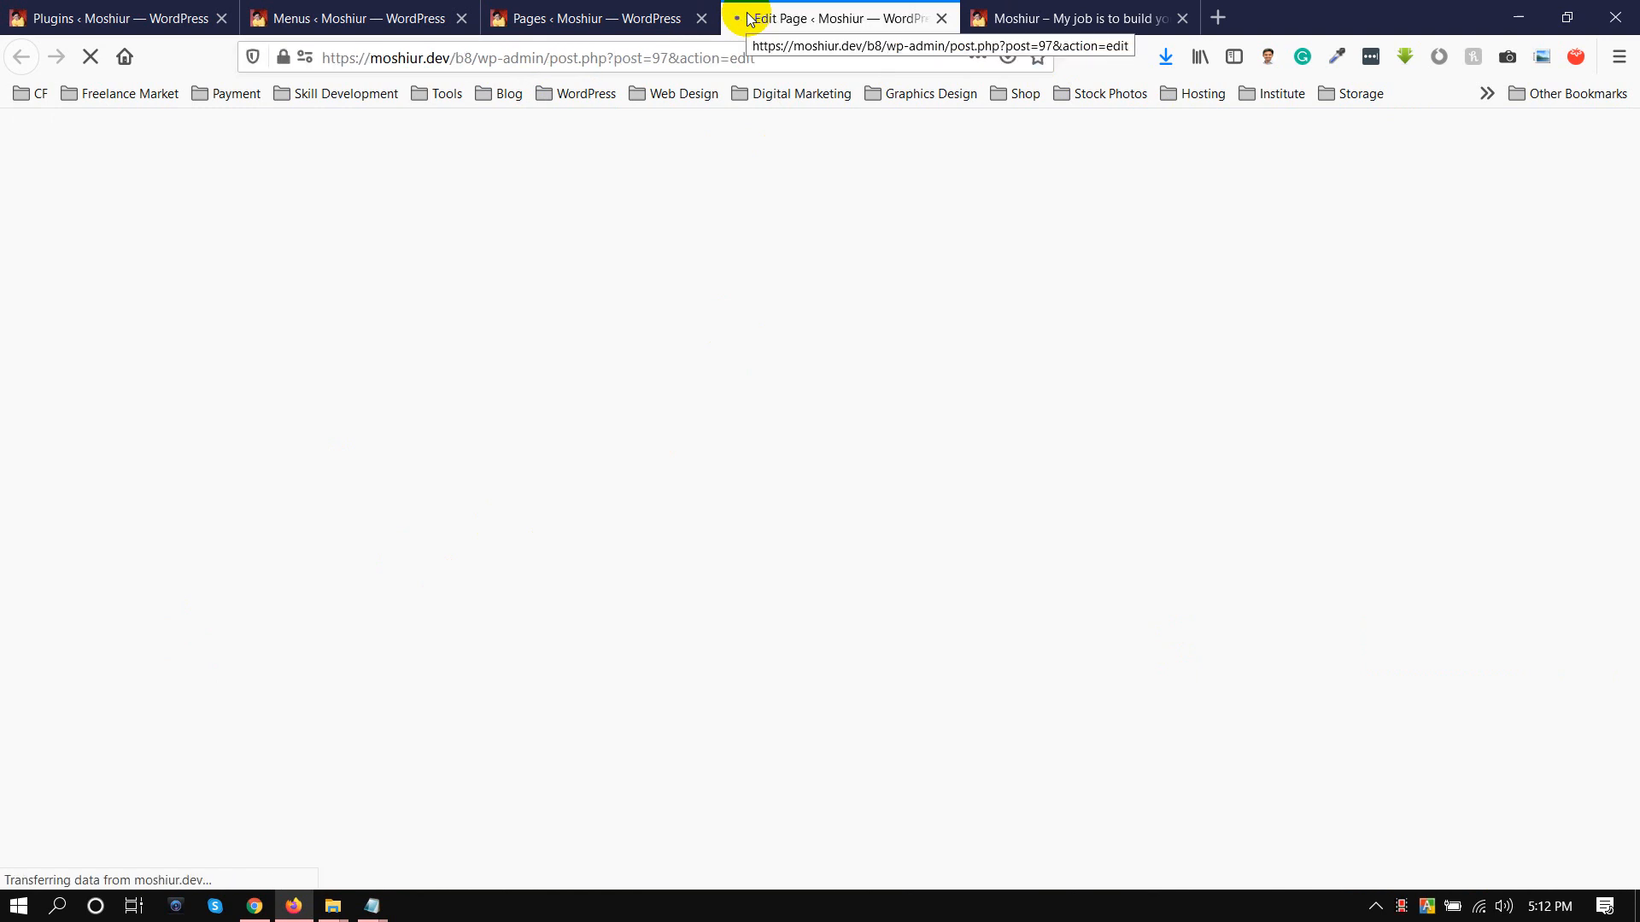
pyautogui.click(1068, 17)
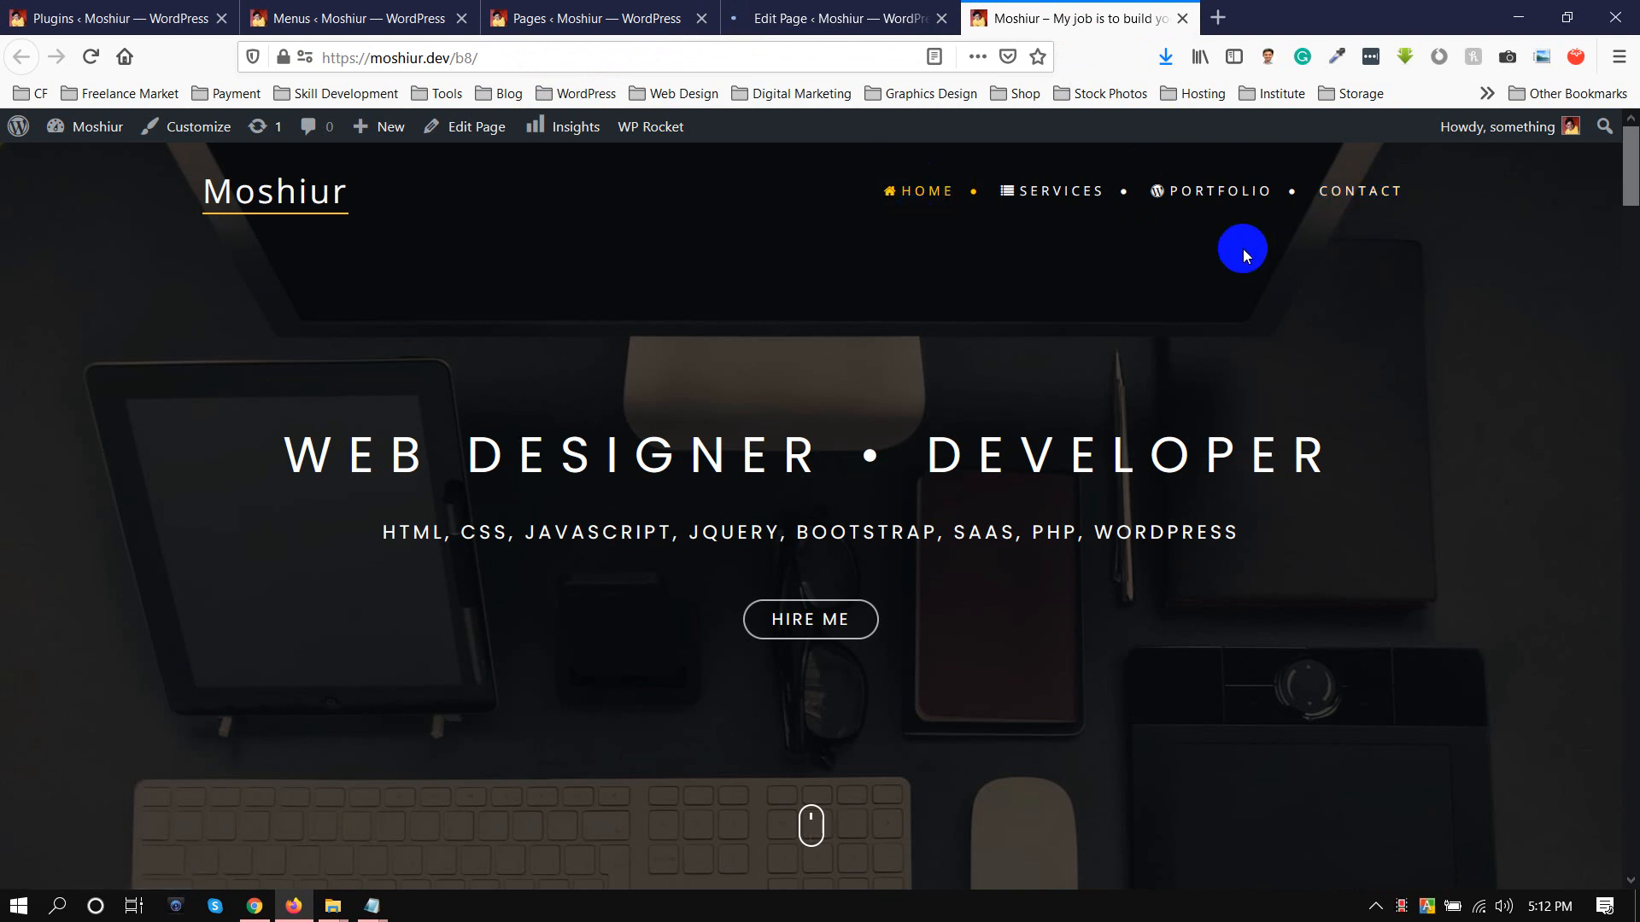
pyautogui.click(773, 18)
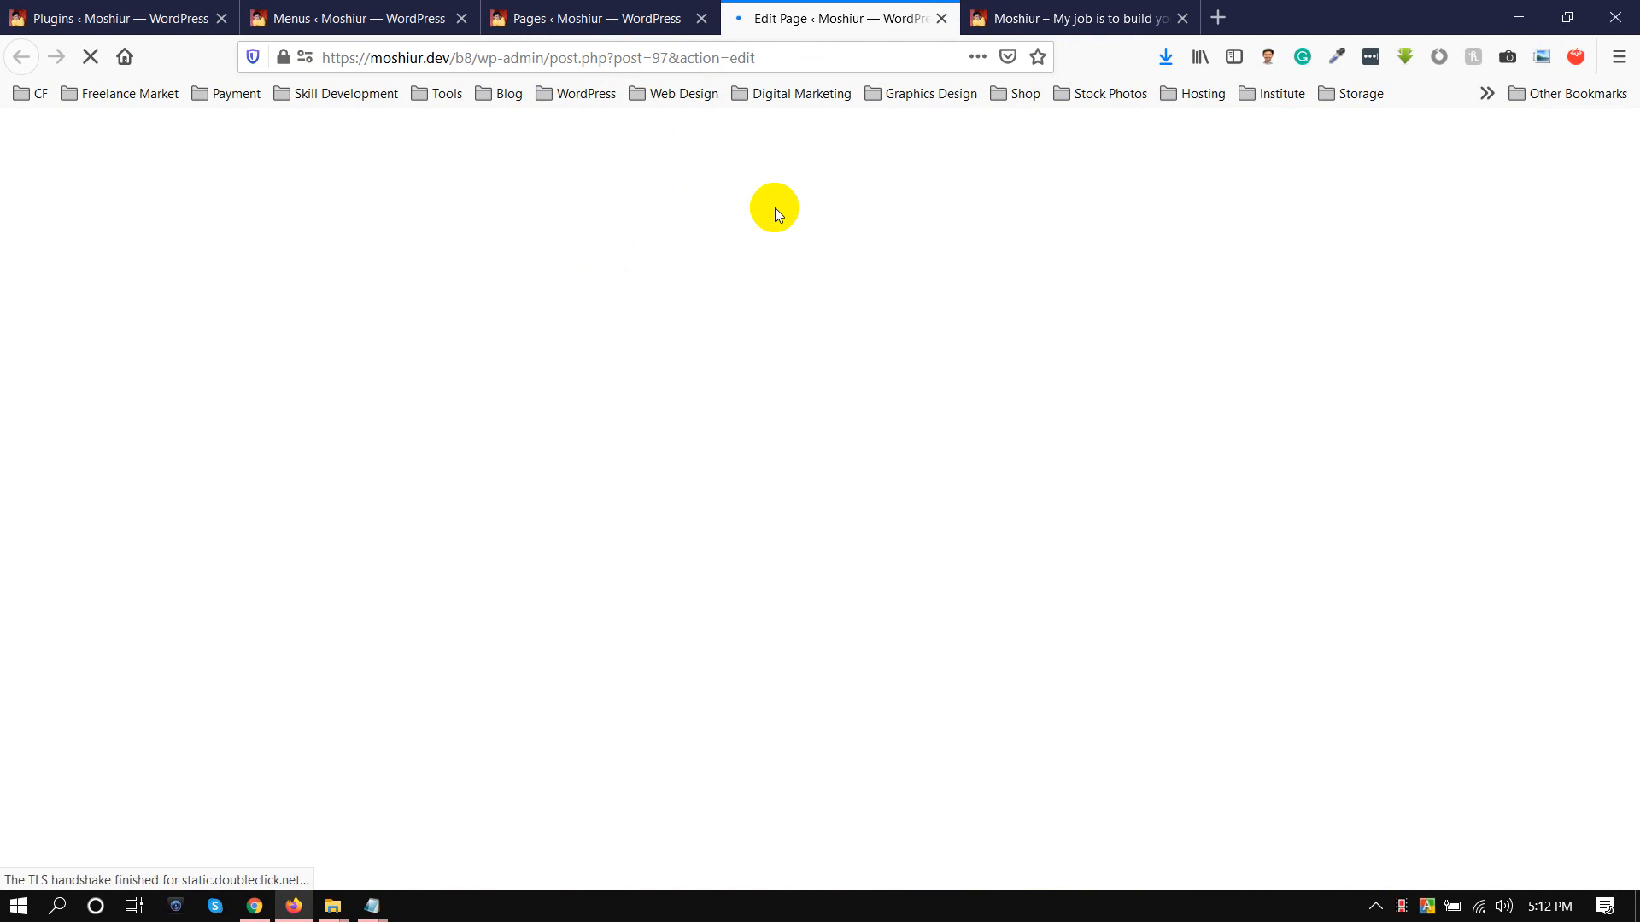
# Enter <link rel="prerender" href=""> as the head HTML in the Home page's Add to head section
pyautogui.scroll(-10, 560, 549)
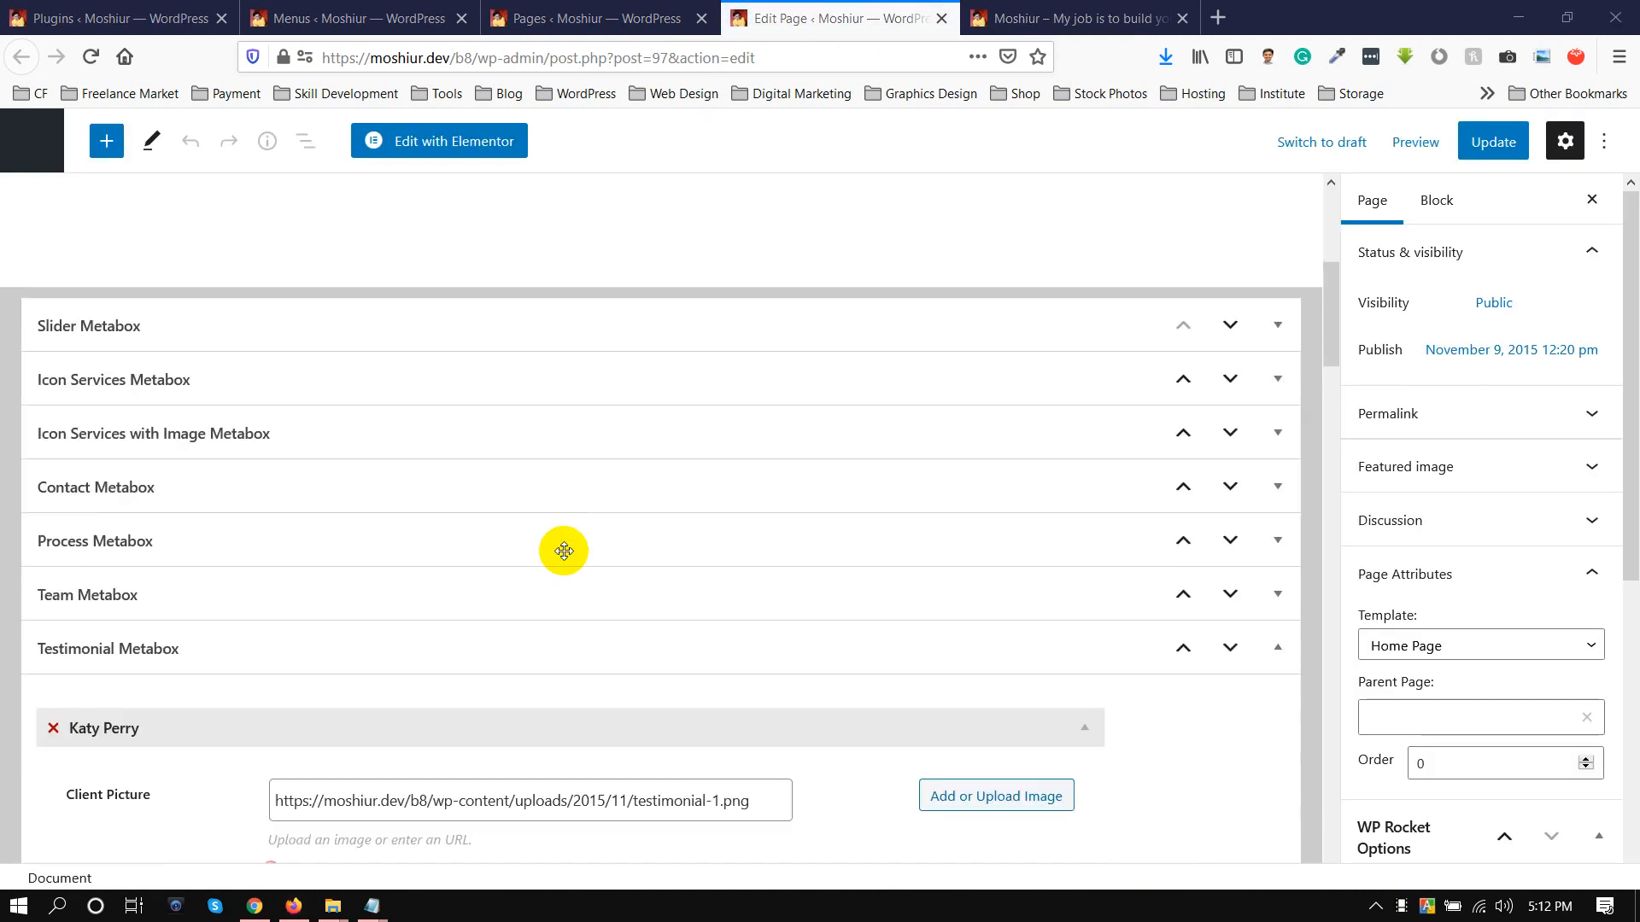
pyautogui.scroll(-20, 325, 539)
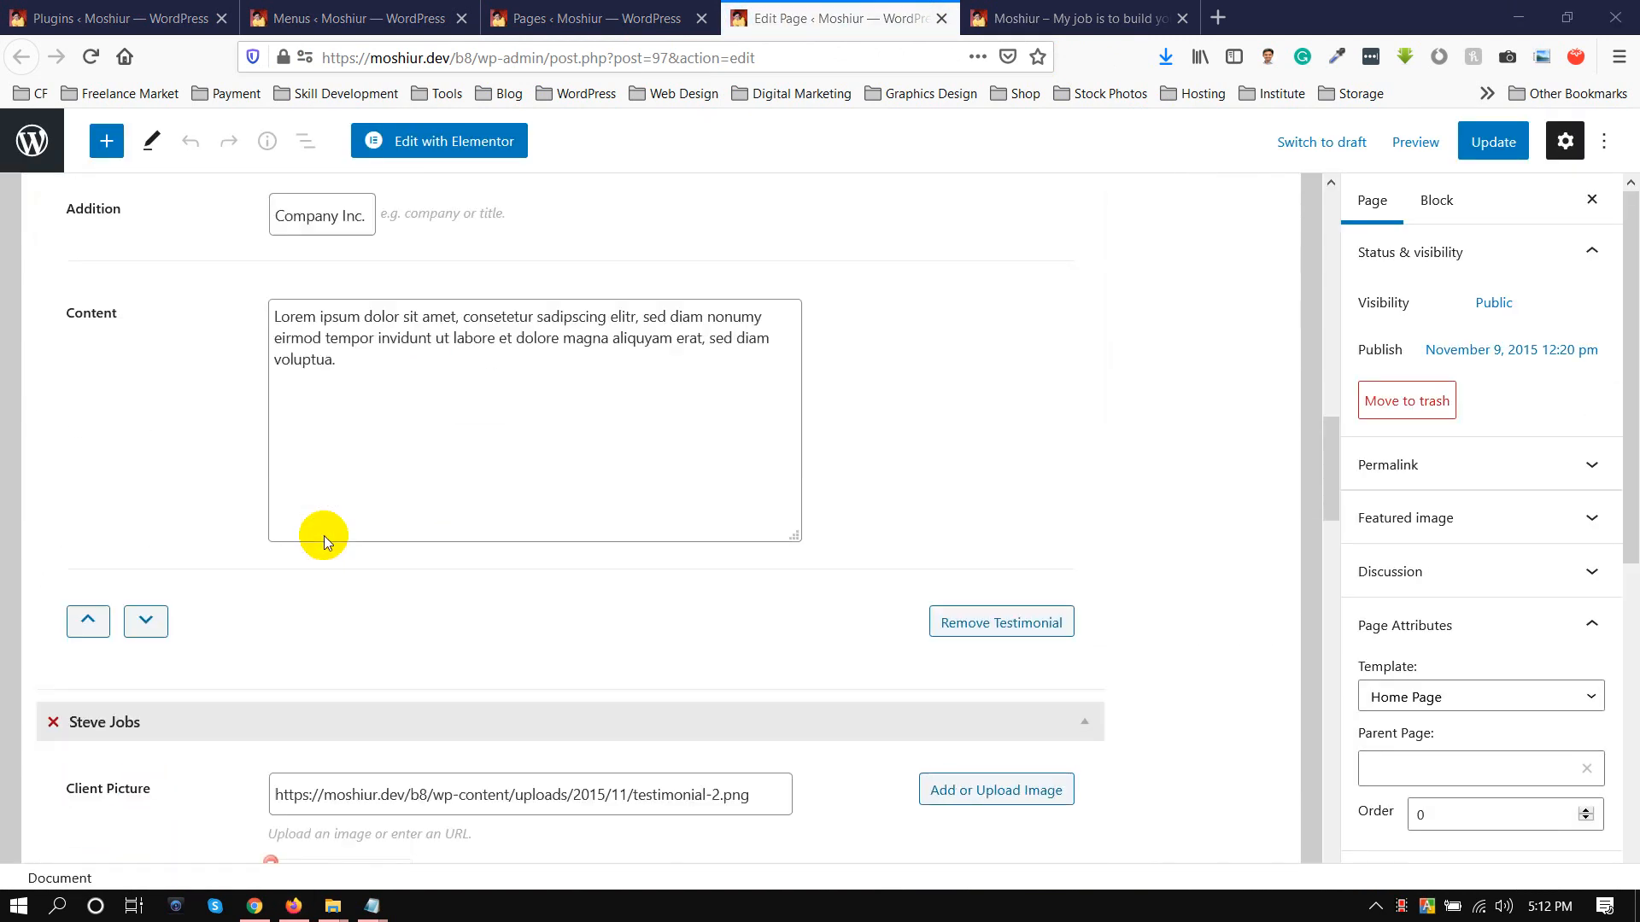
pyautogui.scroll(-3, 324, 536)
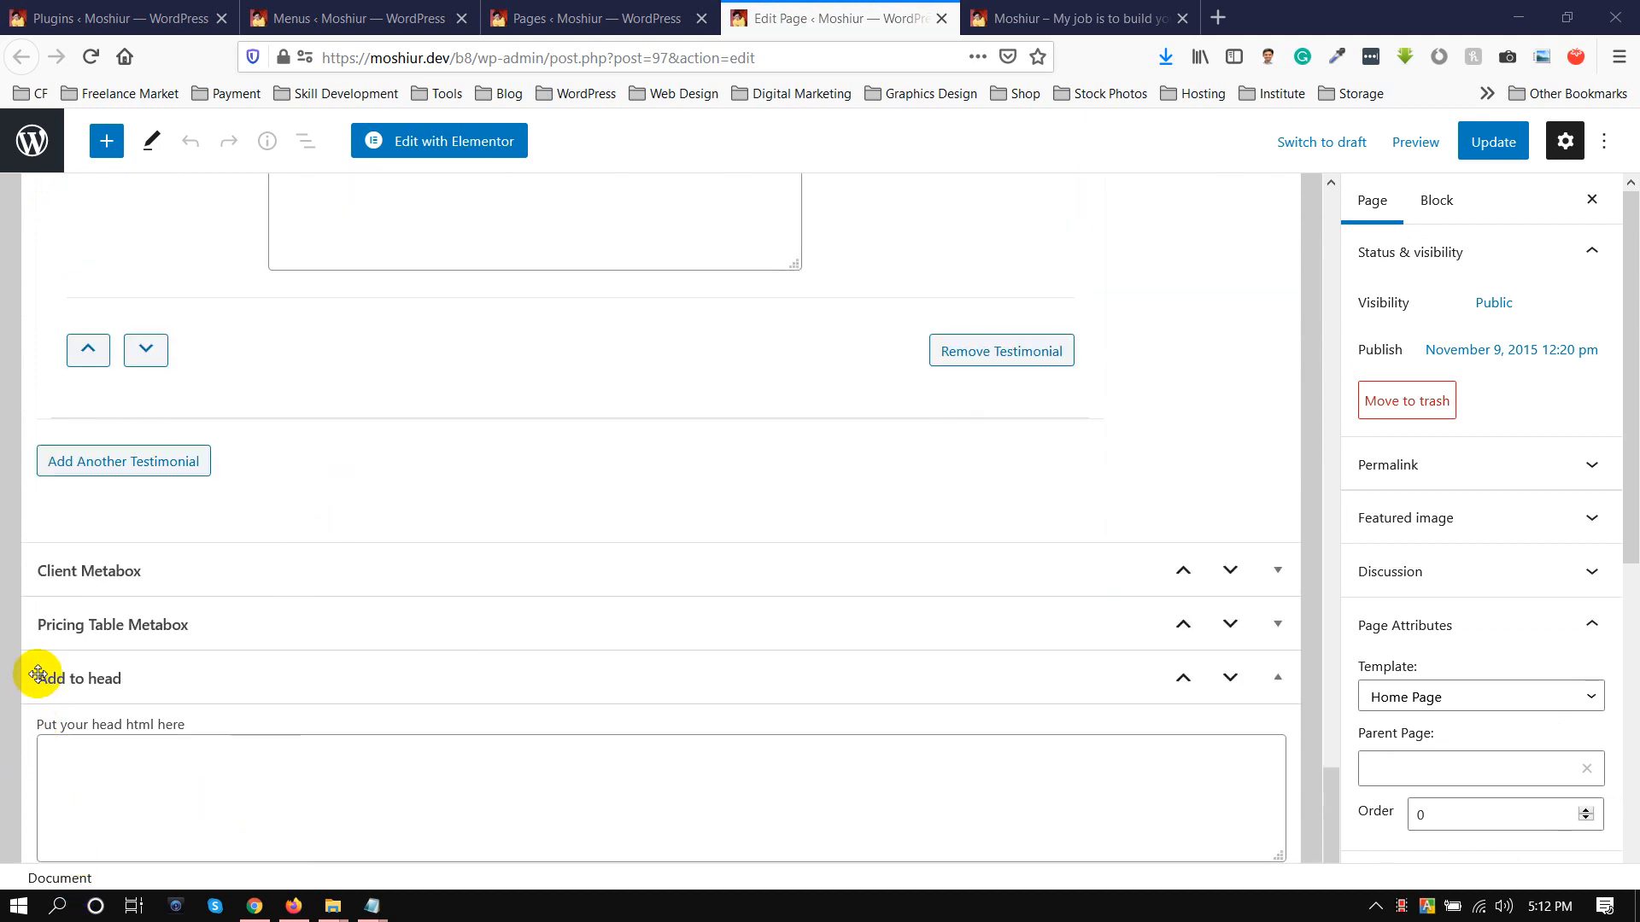
pyautogui.moveTo(37, 674); pyautogui.dragTo(95, 728)
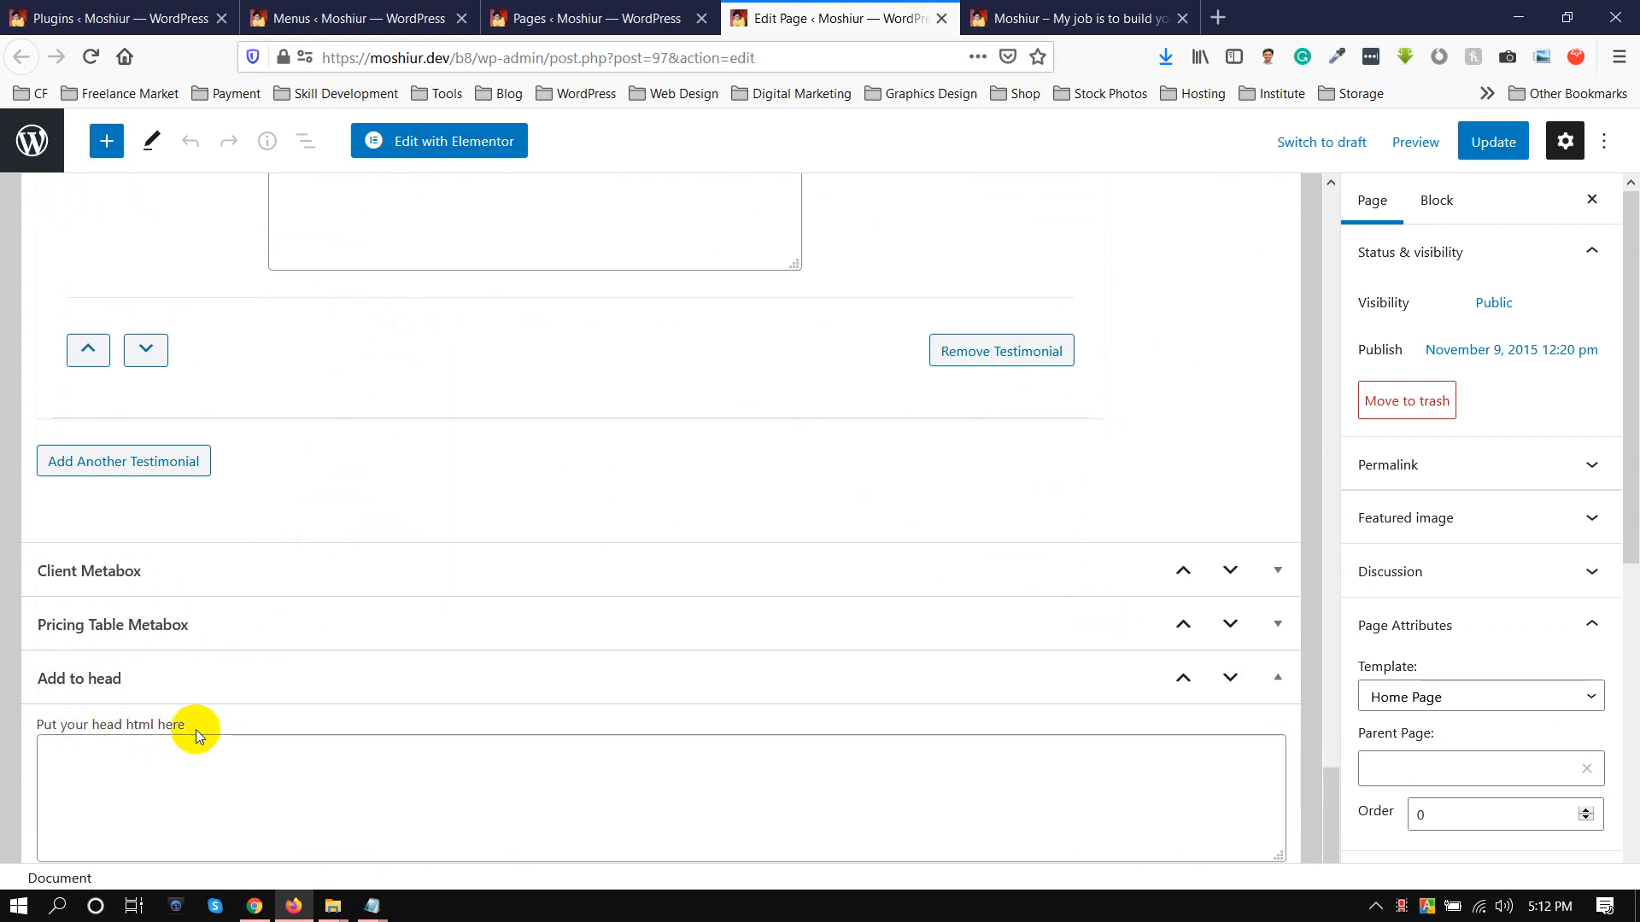
pyautogui.click(131, 754)
pyautogui.write('<')
pyautogui.write('link>')
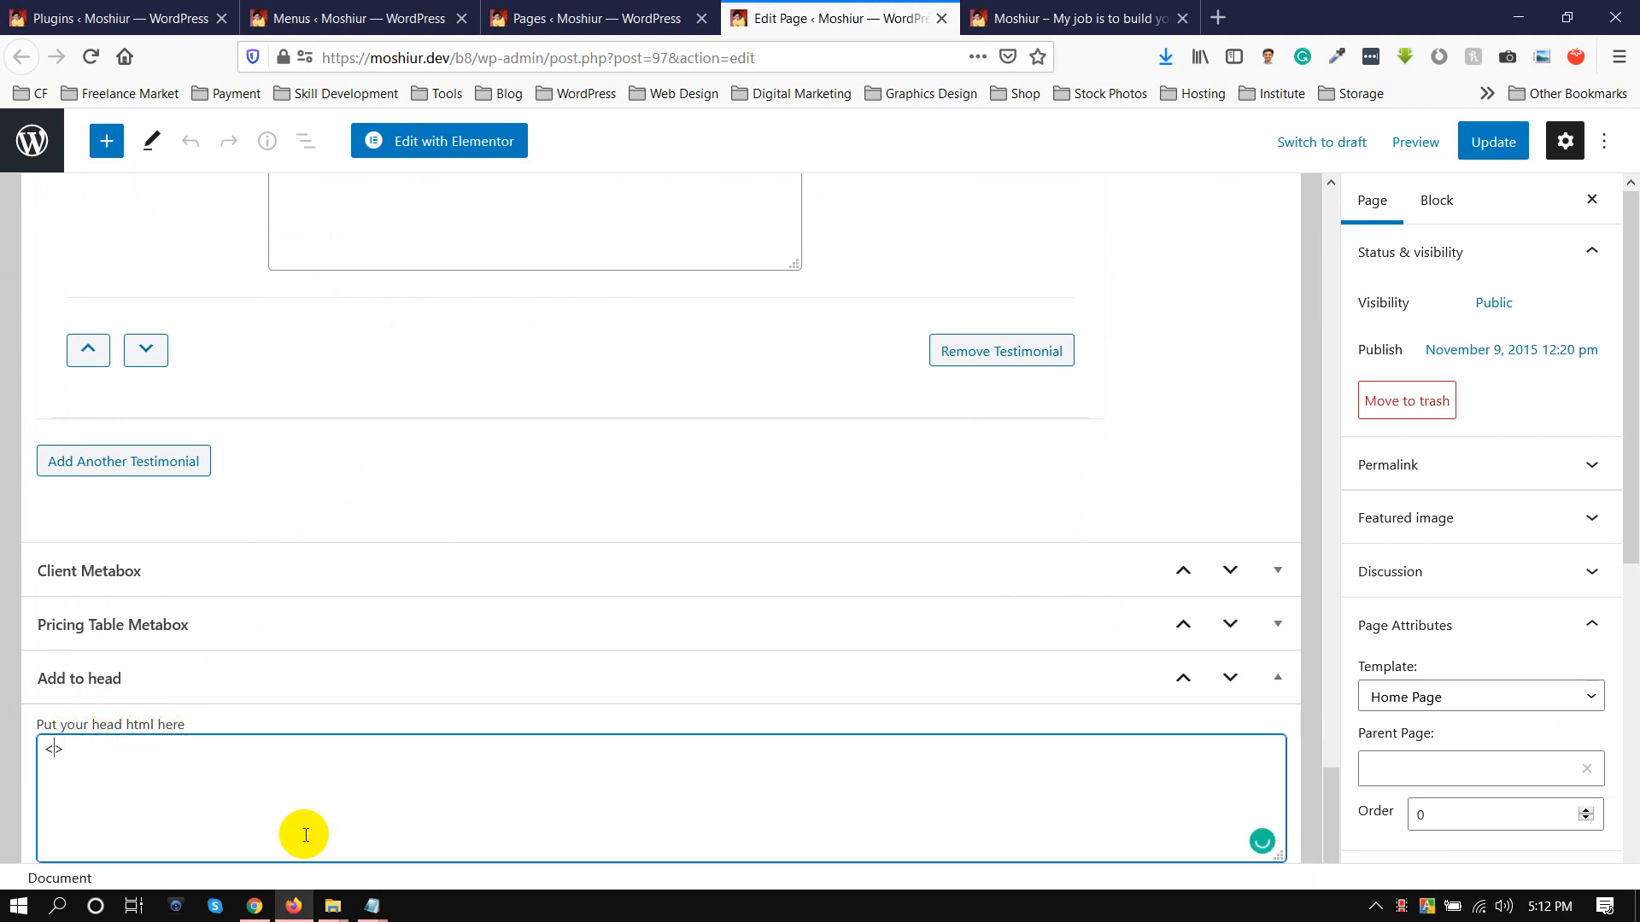
pyautogui.press('Left')
pyautogui.write('rel="pre')
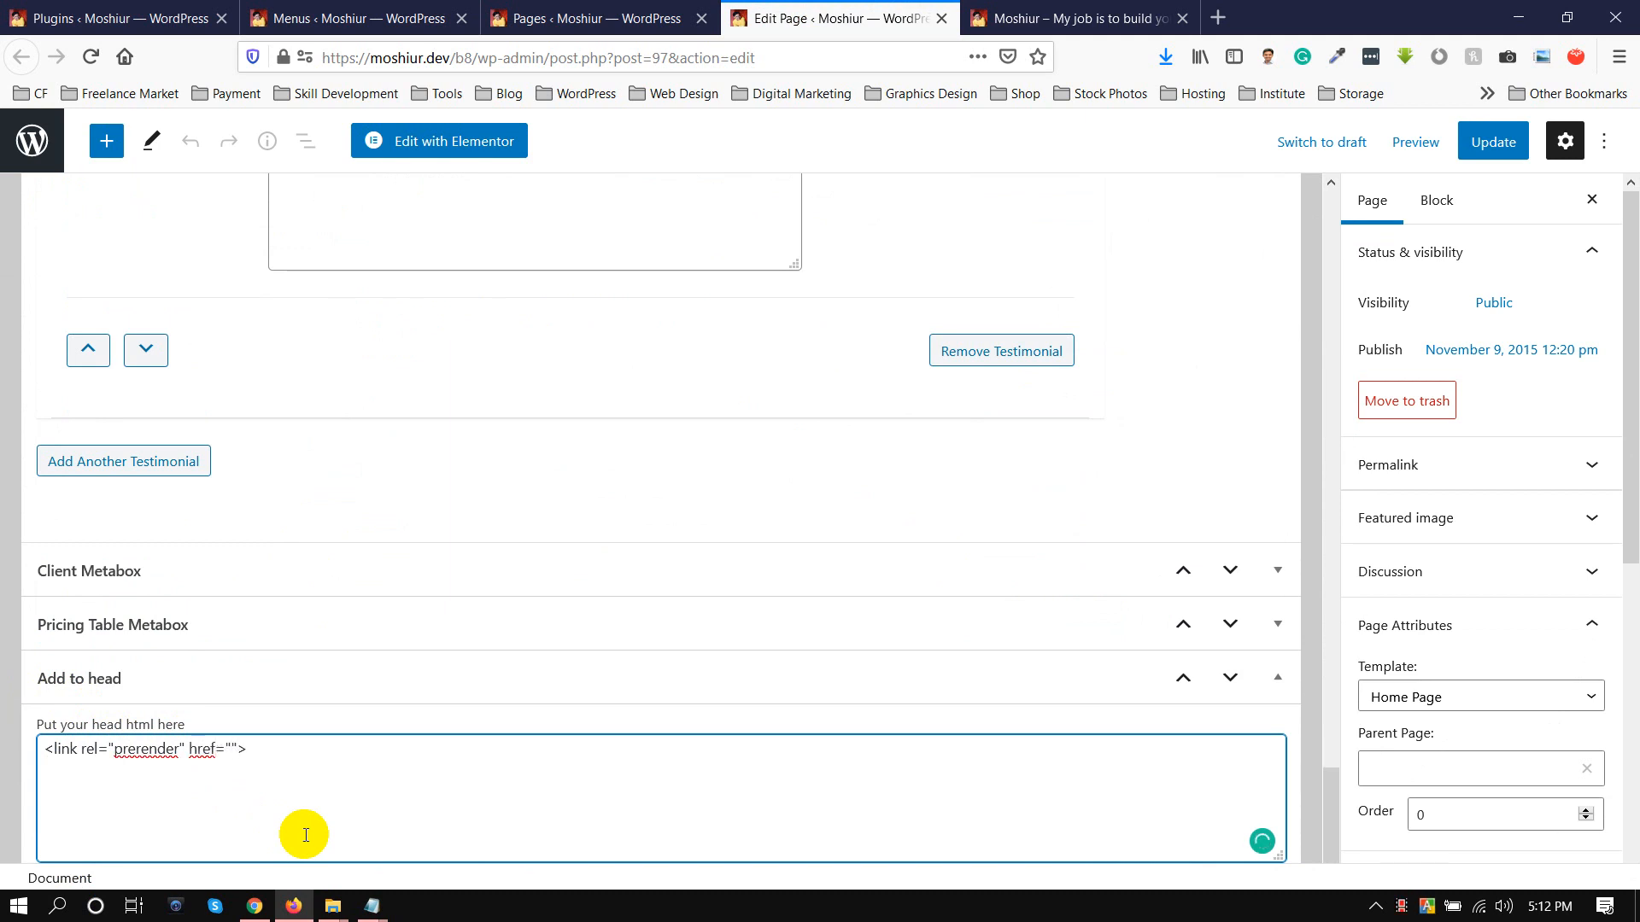
pyautogui.click(974, 17)
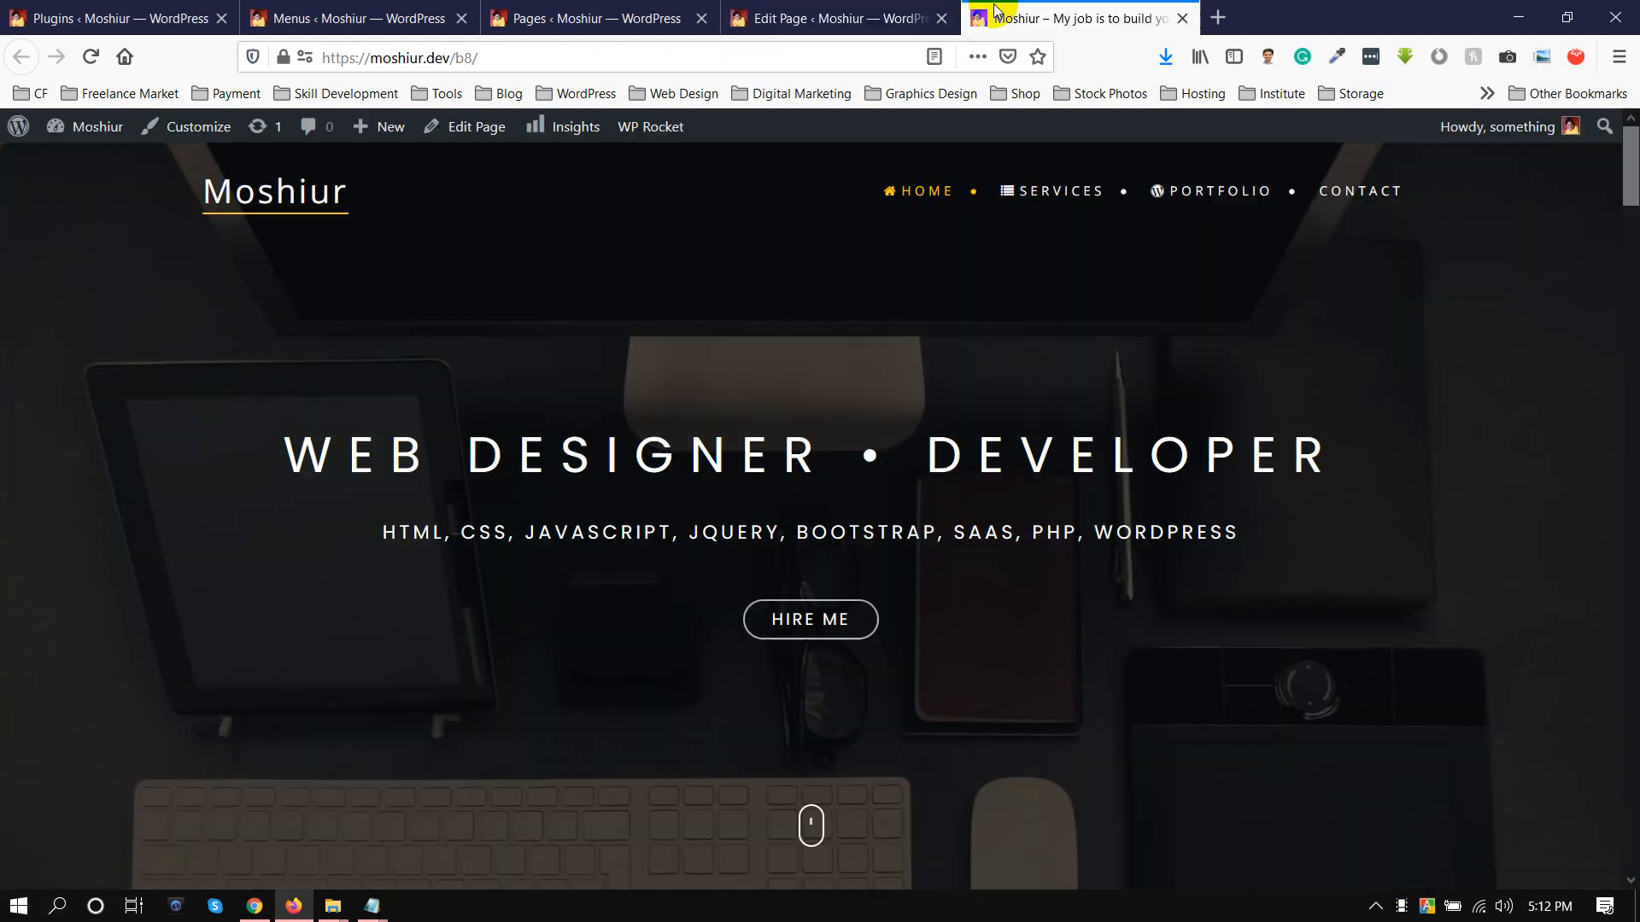
pyautogui.rightClick(1367, 190)
pyautogui.click(1421, 323)
pyautogui.click(888, 13)
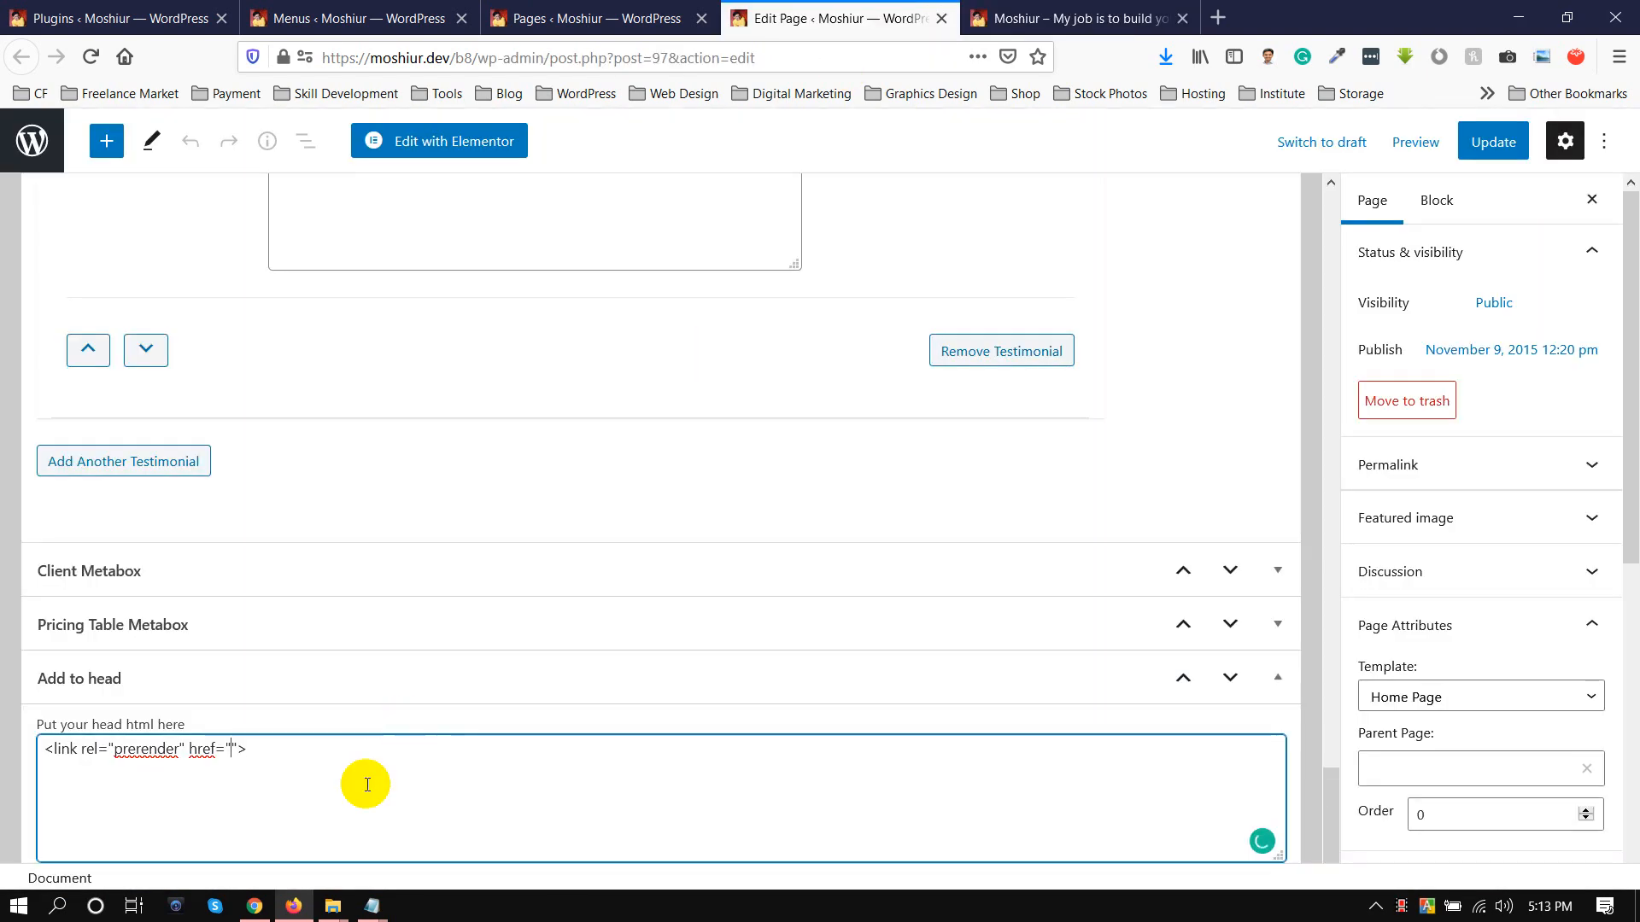
pyautogui.hotkey('ctrl', 'v')
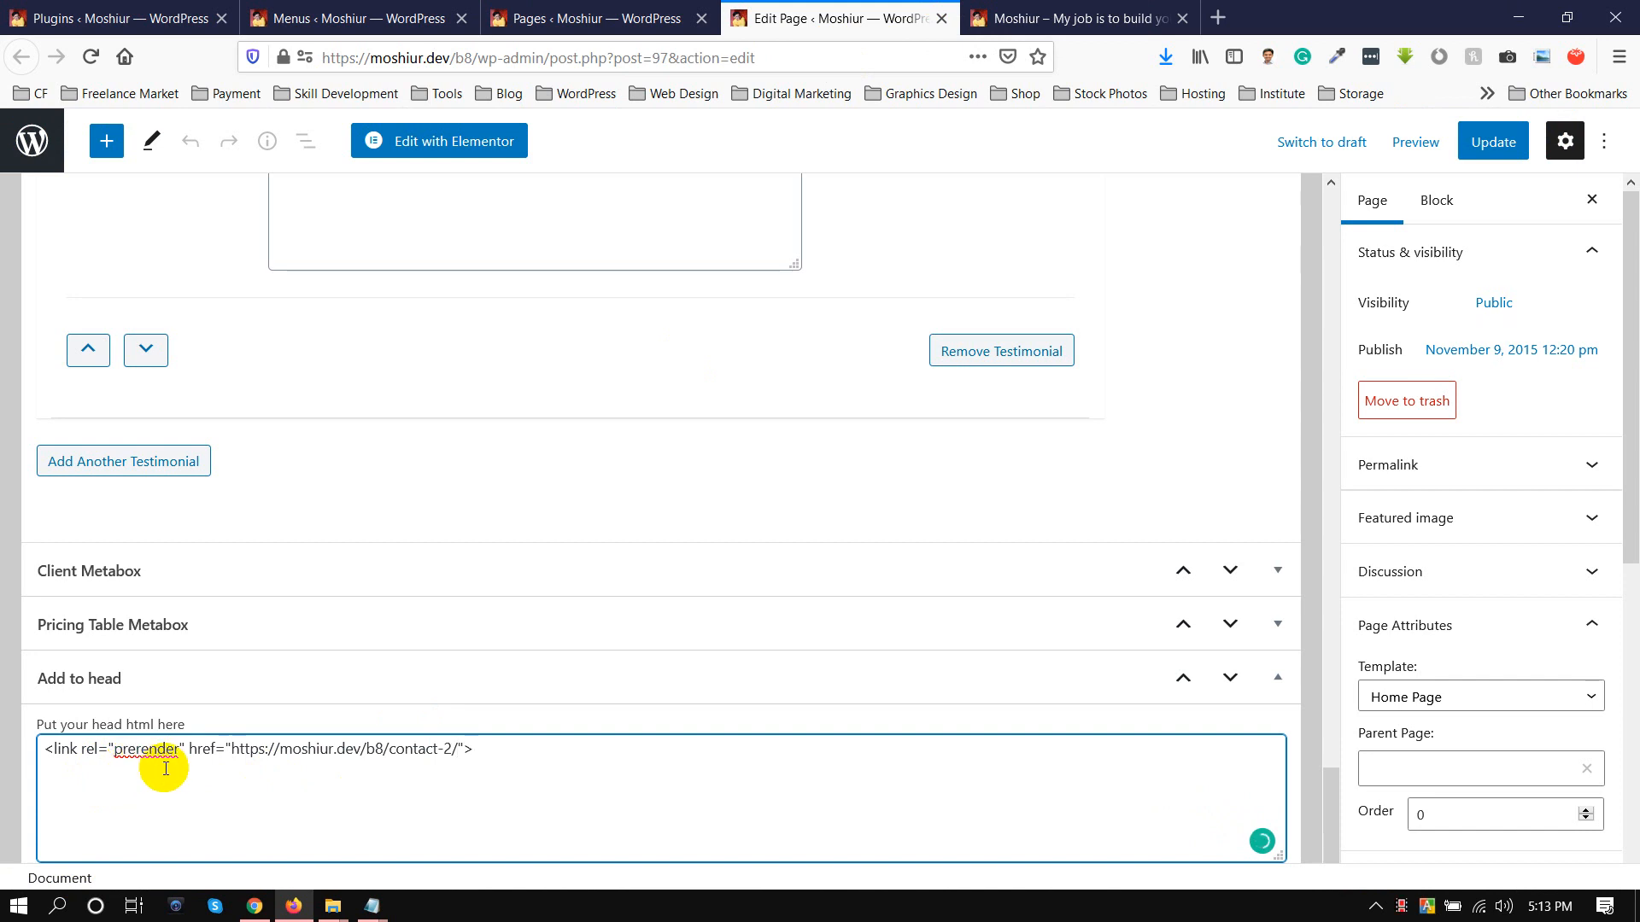
pyautogui.click(1493, 145)
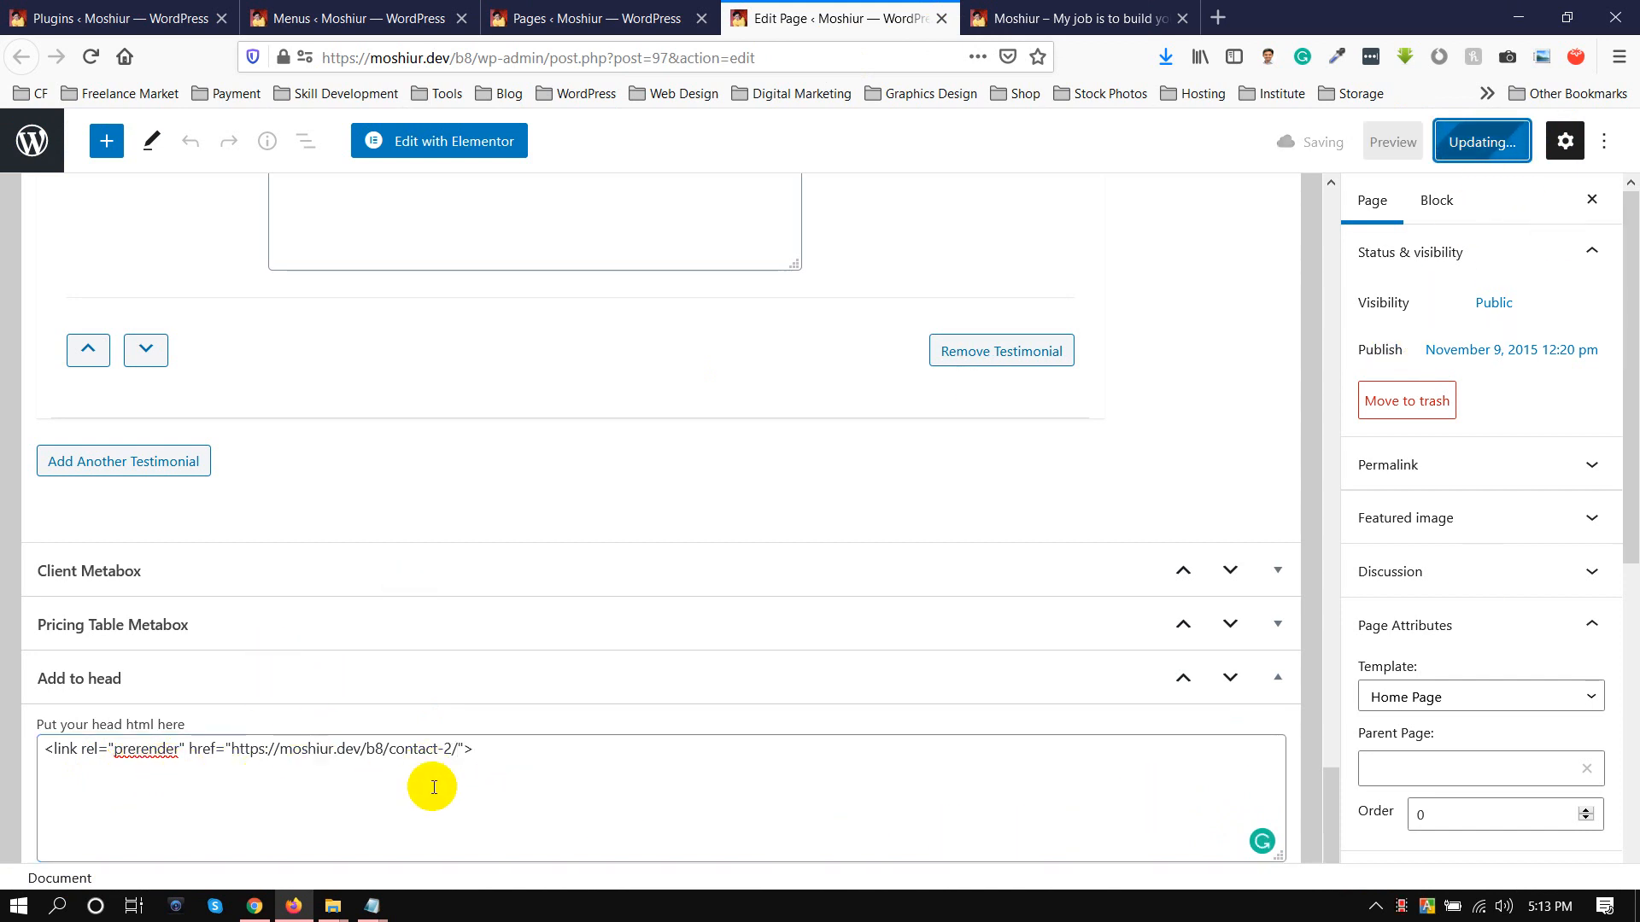
pyautogui.moveTo(487, 750); pyautogui.dragTo(45, 747)
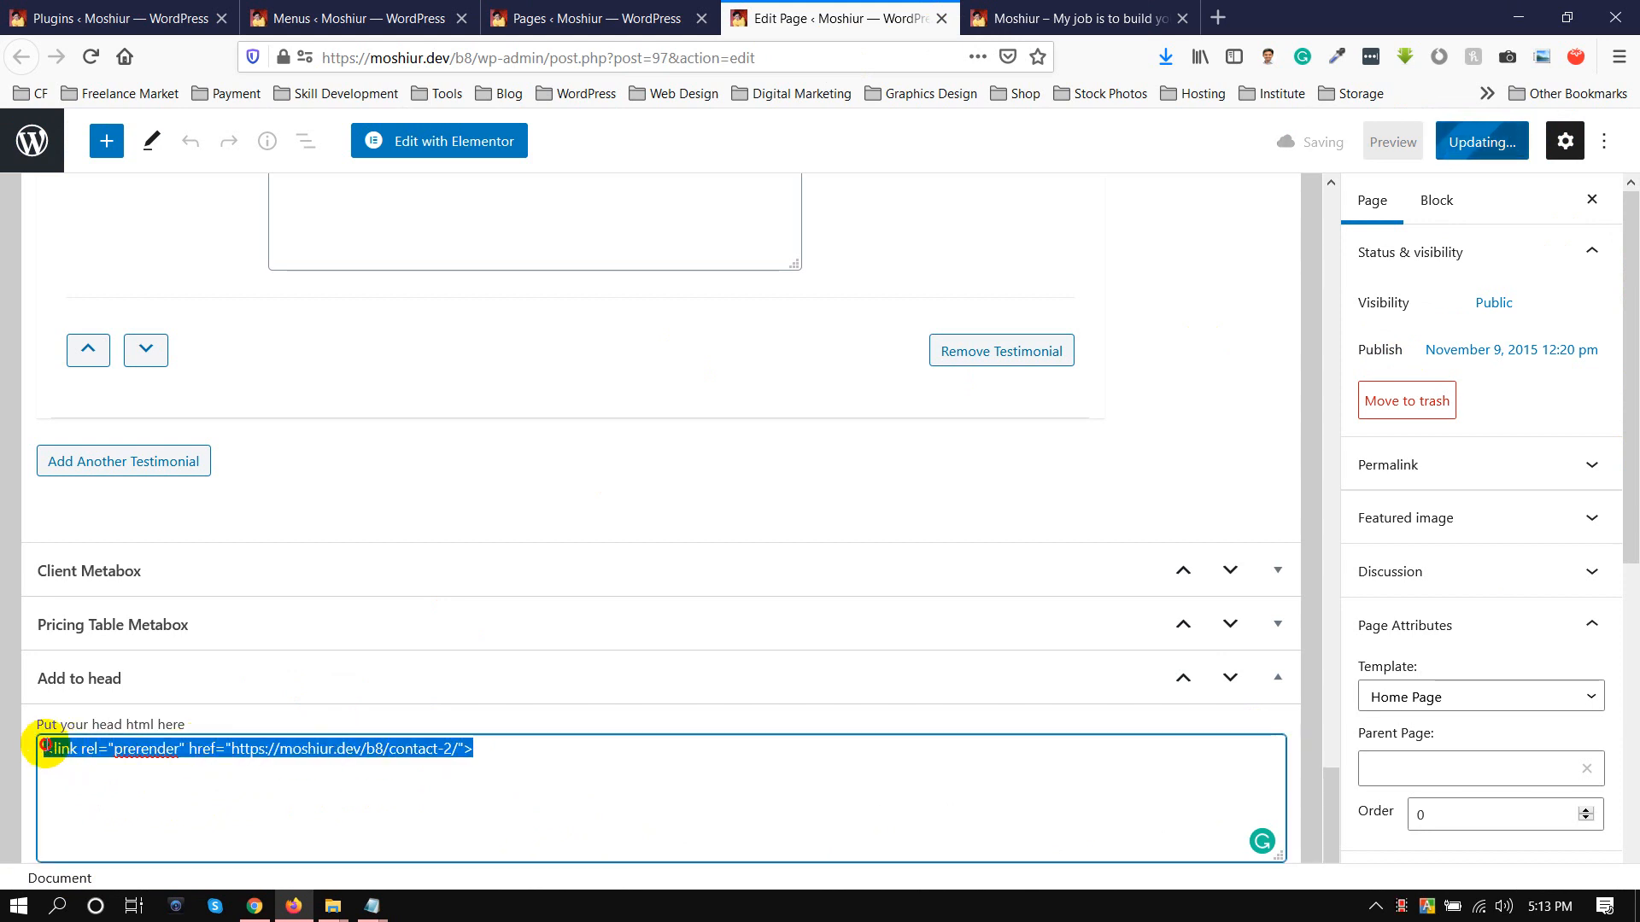
pyautogui.click(136, 755)
# Look over the live home page, reload it, and open its Contact page to test the prerendered load
pyautogui.click(1067, 18)
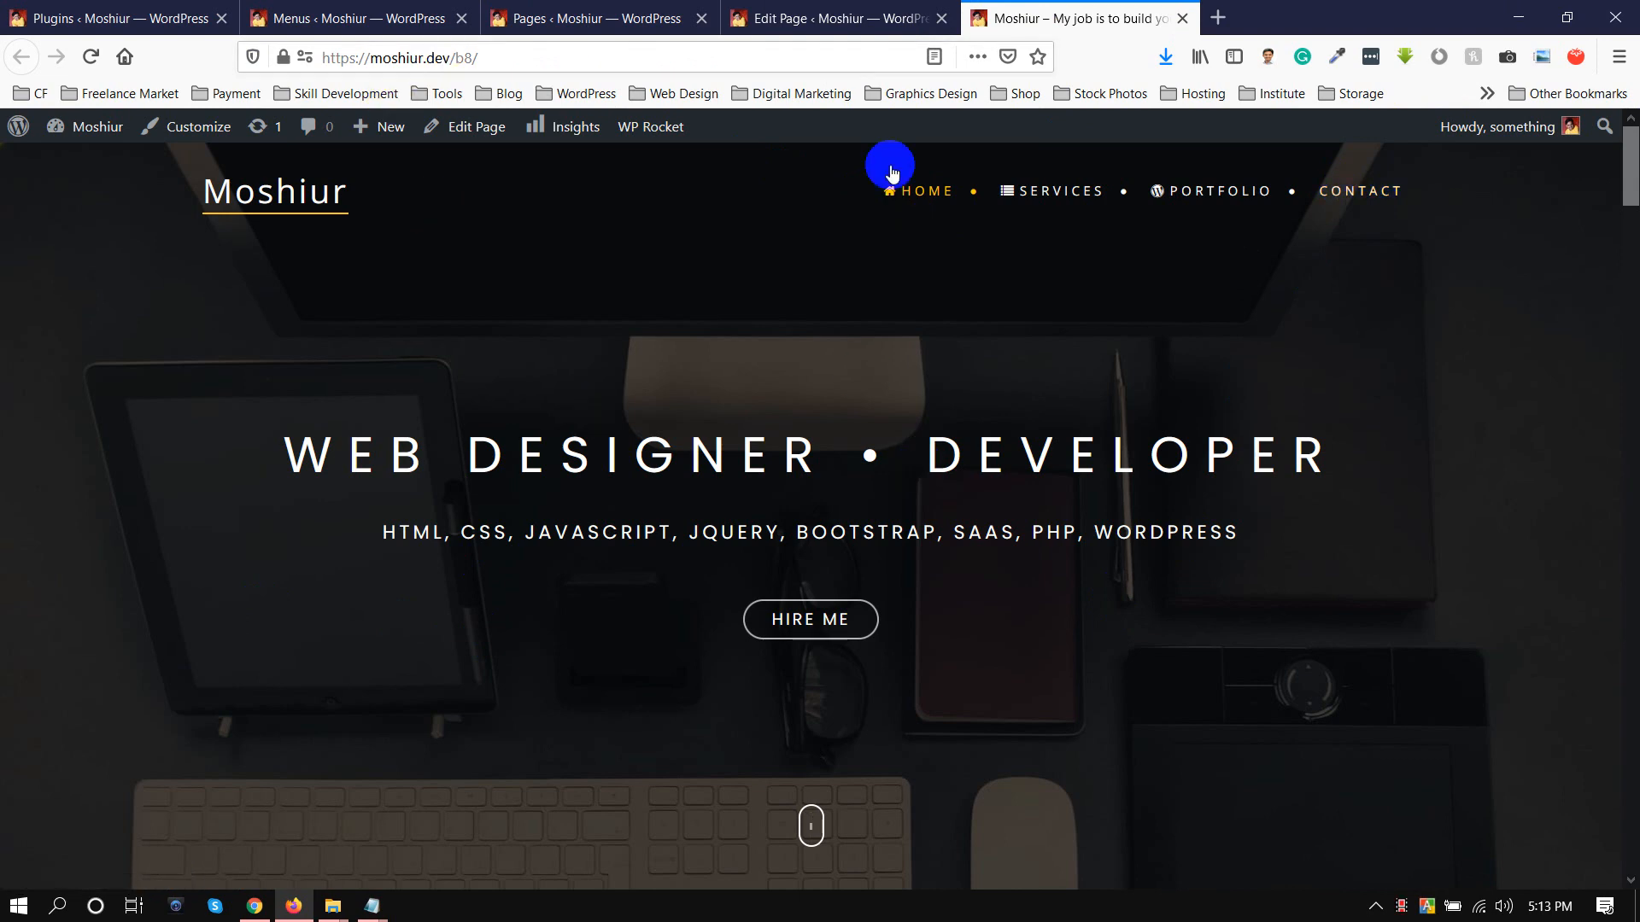
pyautogui.click(1629, 214)
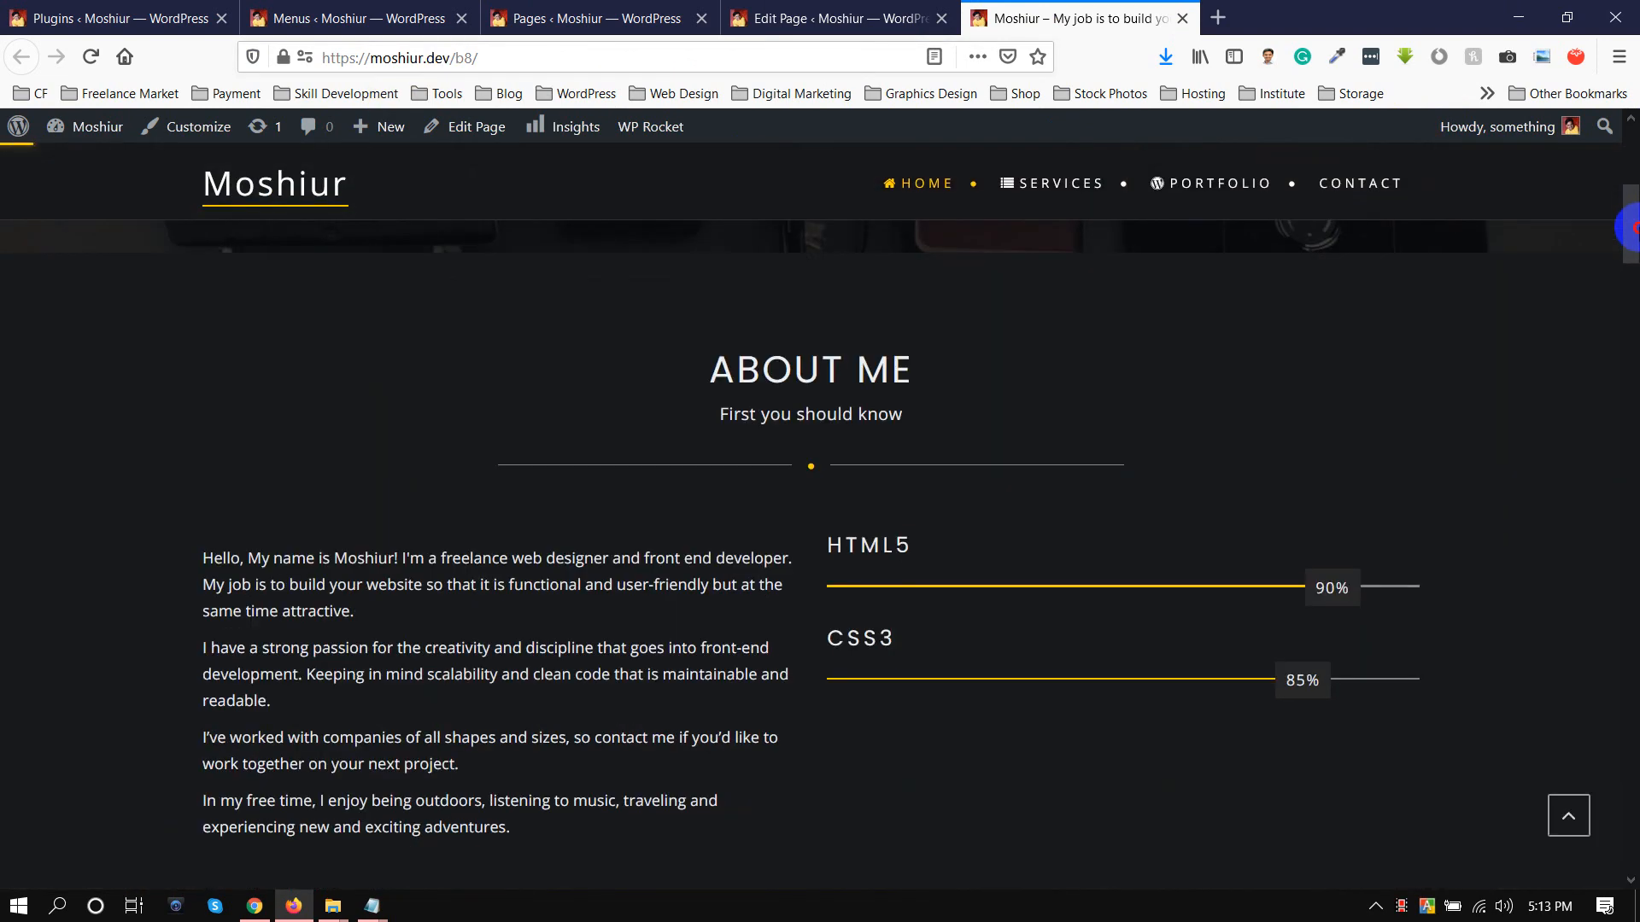
pyautogui.moveTo(1636, 257); pyautogui.dragTo(1635, 259)
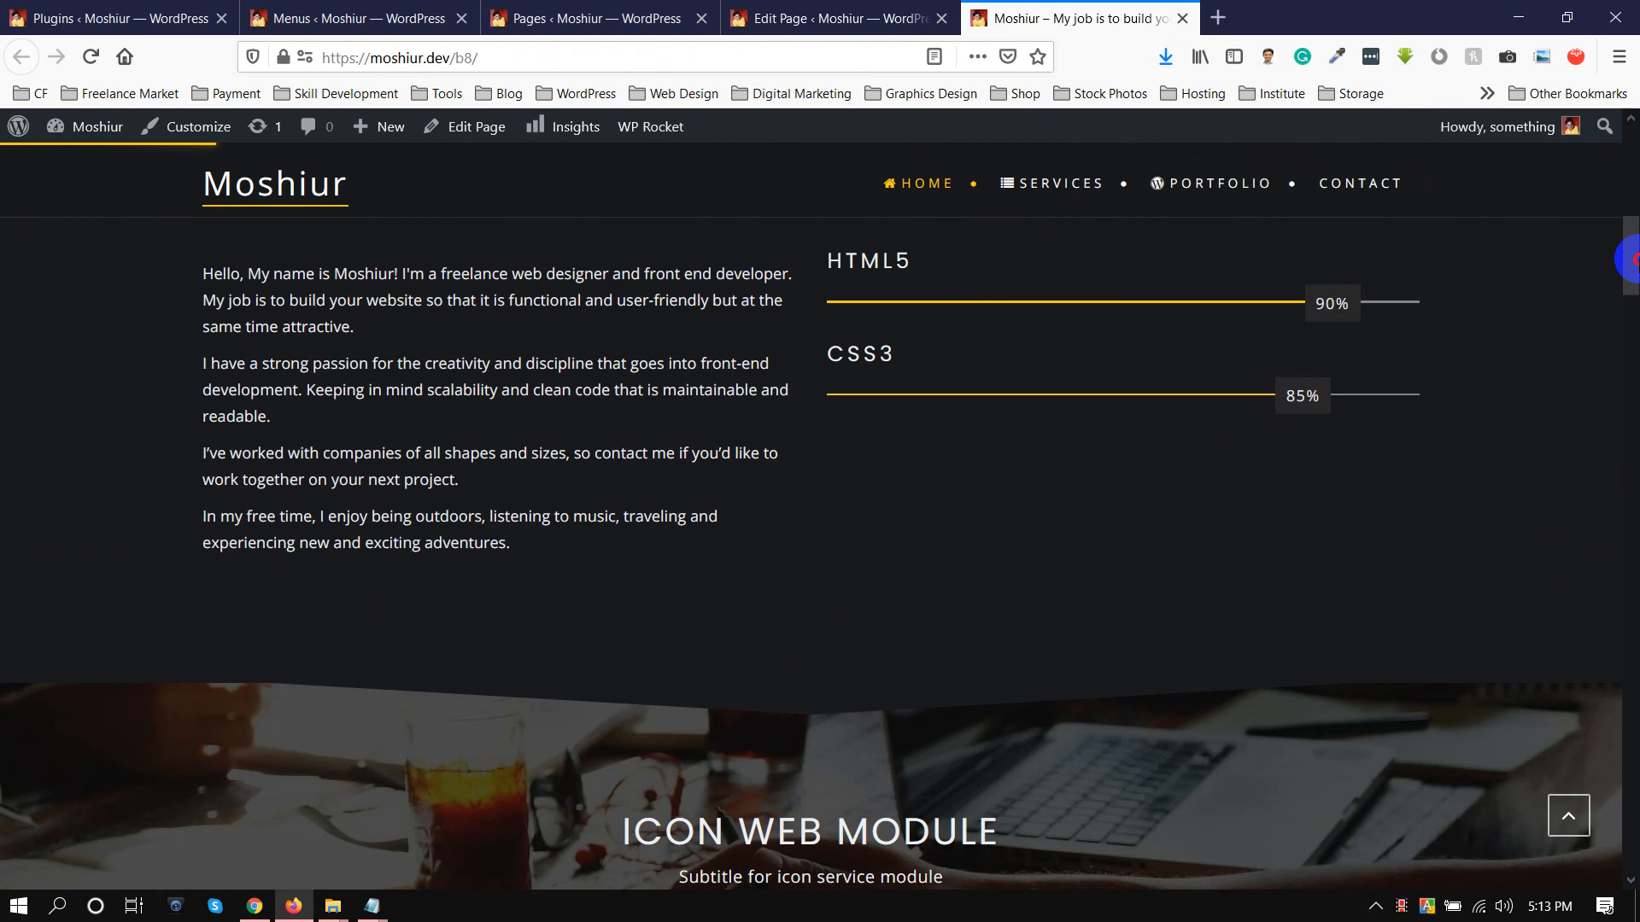
pyautogui.moveTo(1636, 259); pyautogui.dragTo(1636, 145)
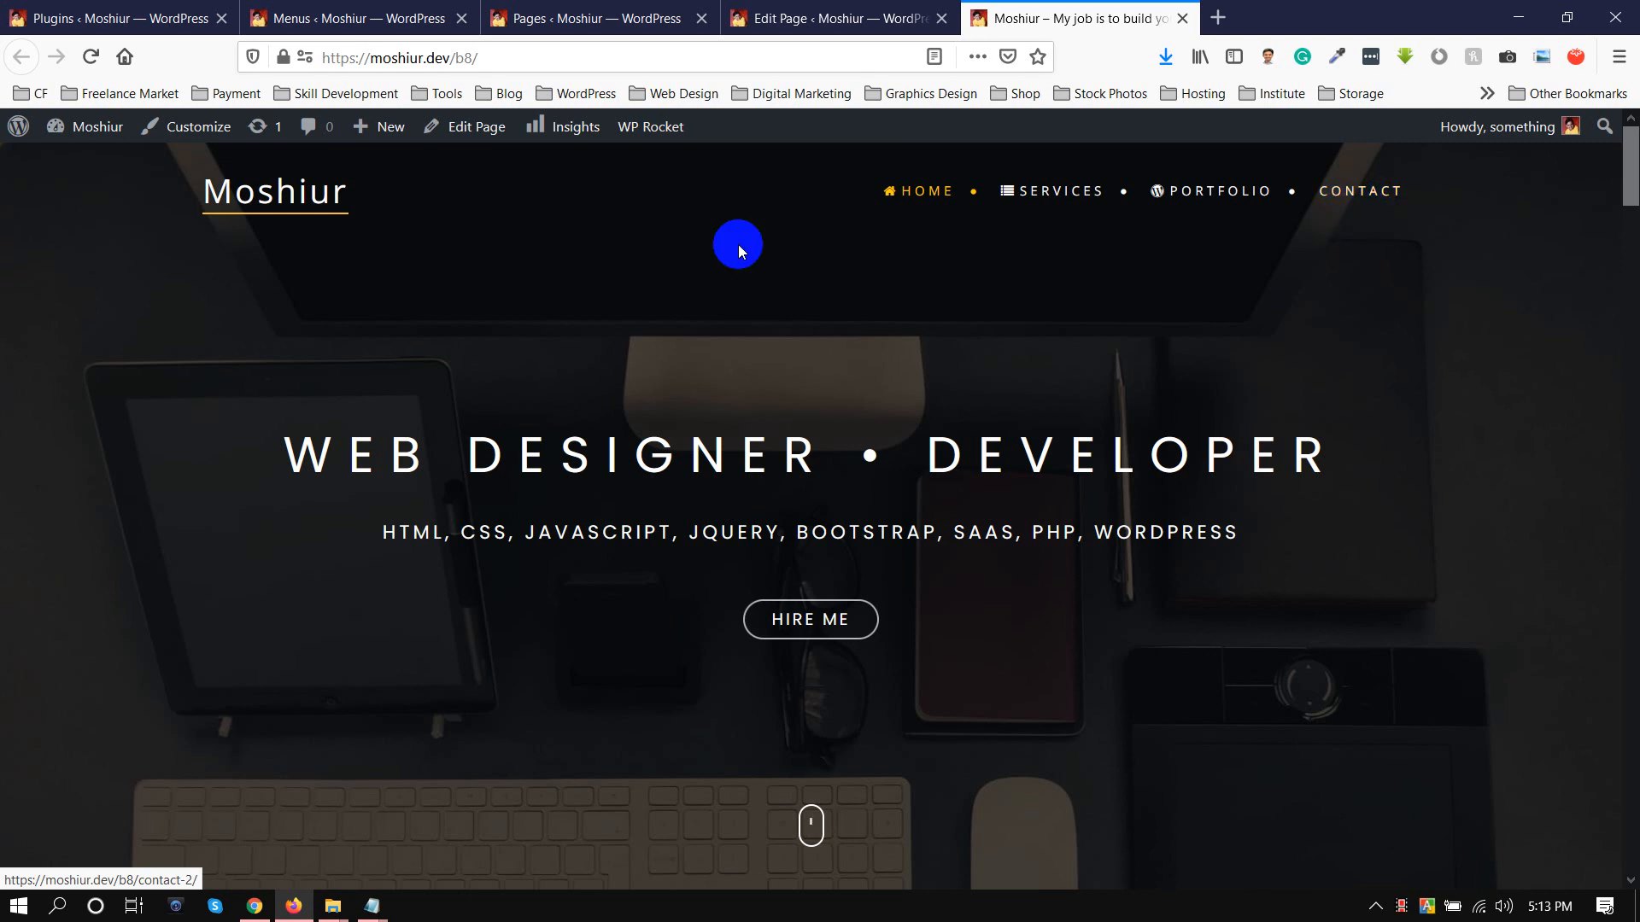
pyautogui.click(467, 59)
pyautogui.press('Return')
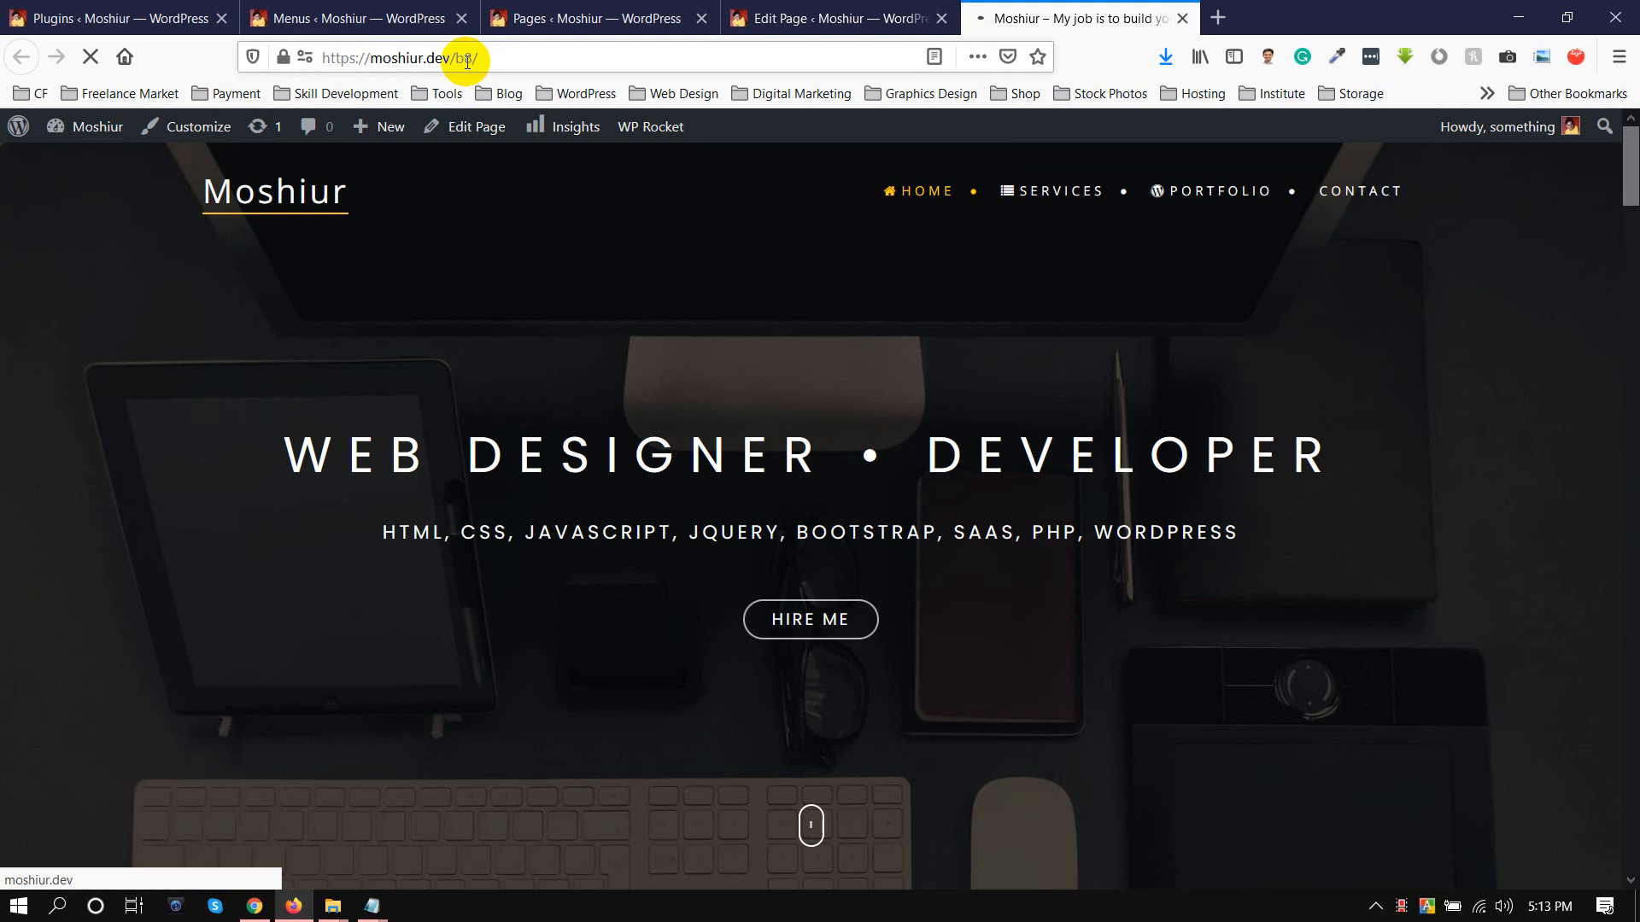
pyautogui.click(1359, 197)
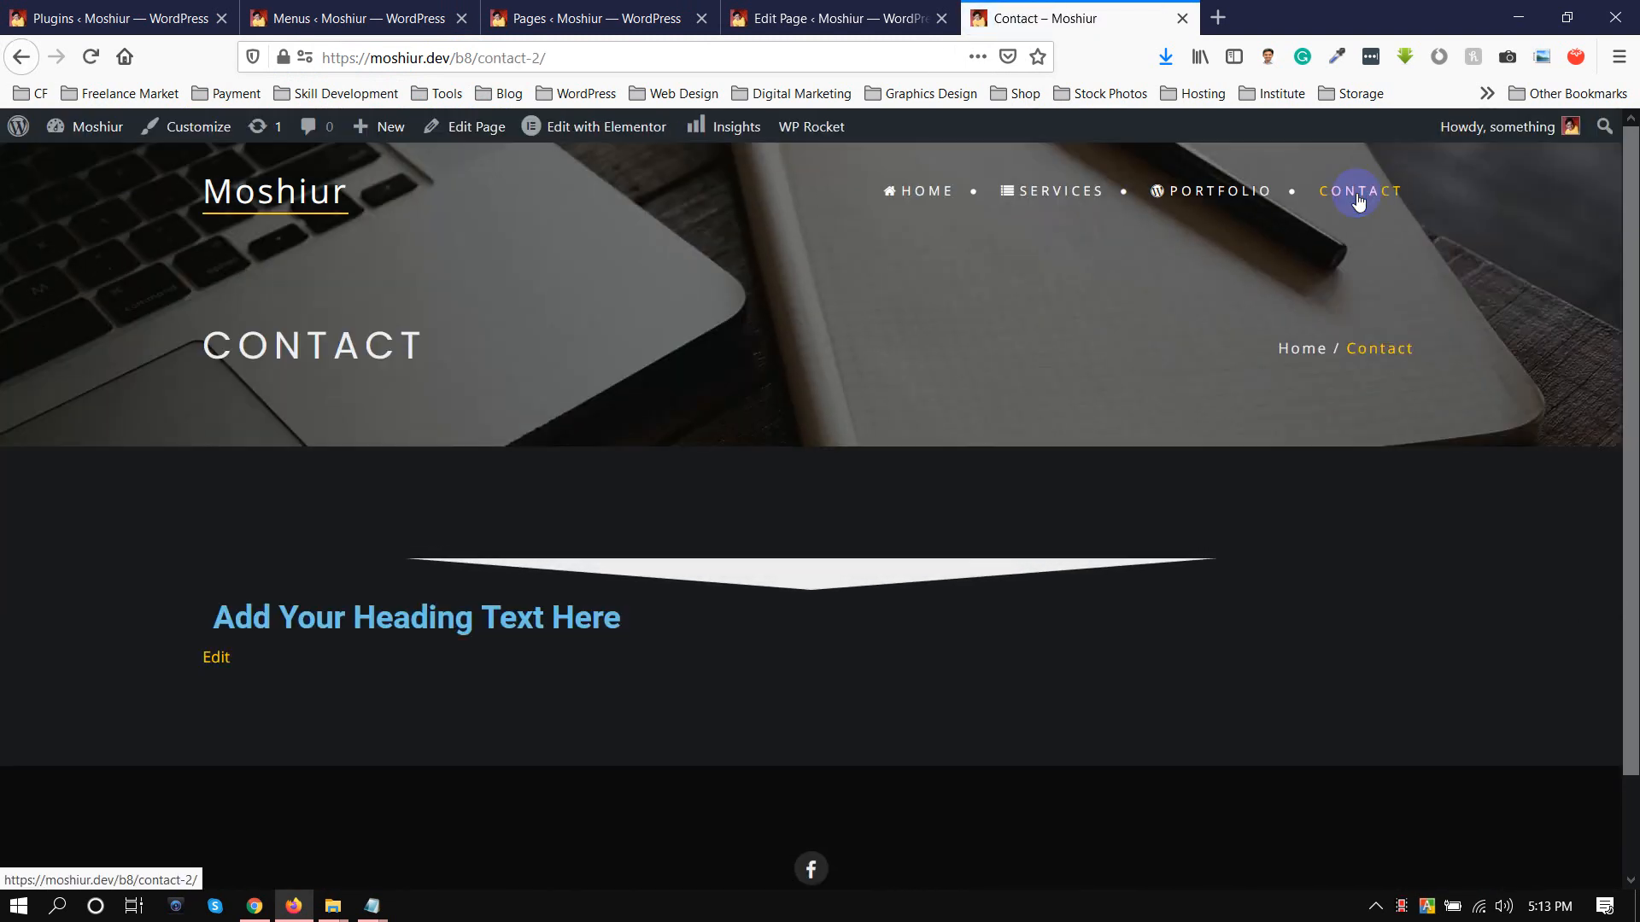
# Open moshiur.me in a new browser tab and visit its Portfolio, Contact Me and Home pages to compare loading speed
pyautogui.click(1218, 18)
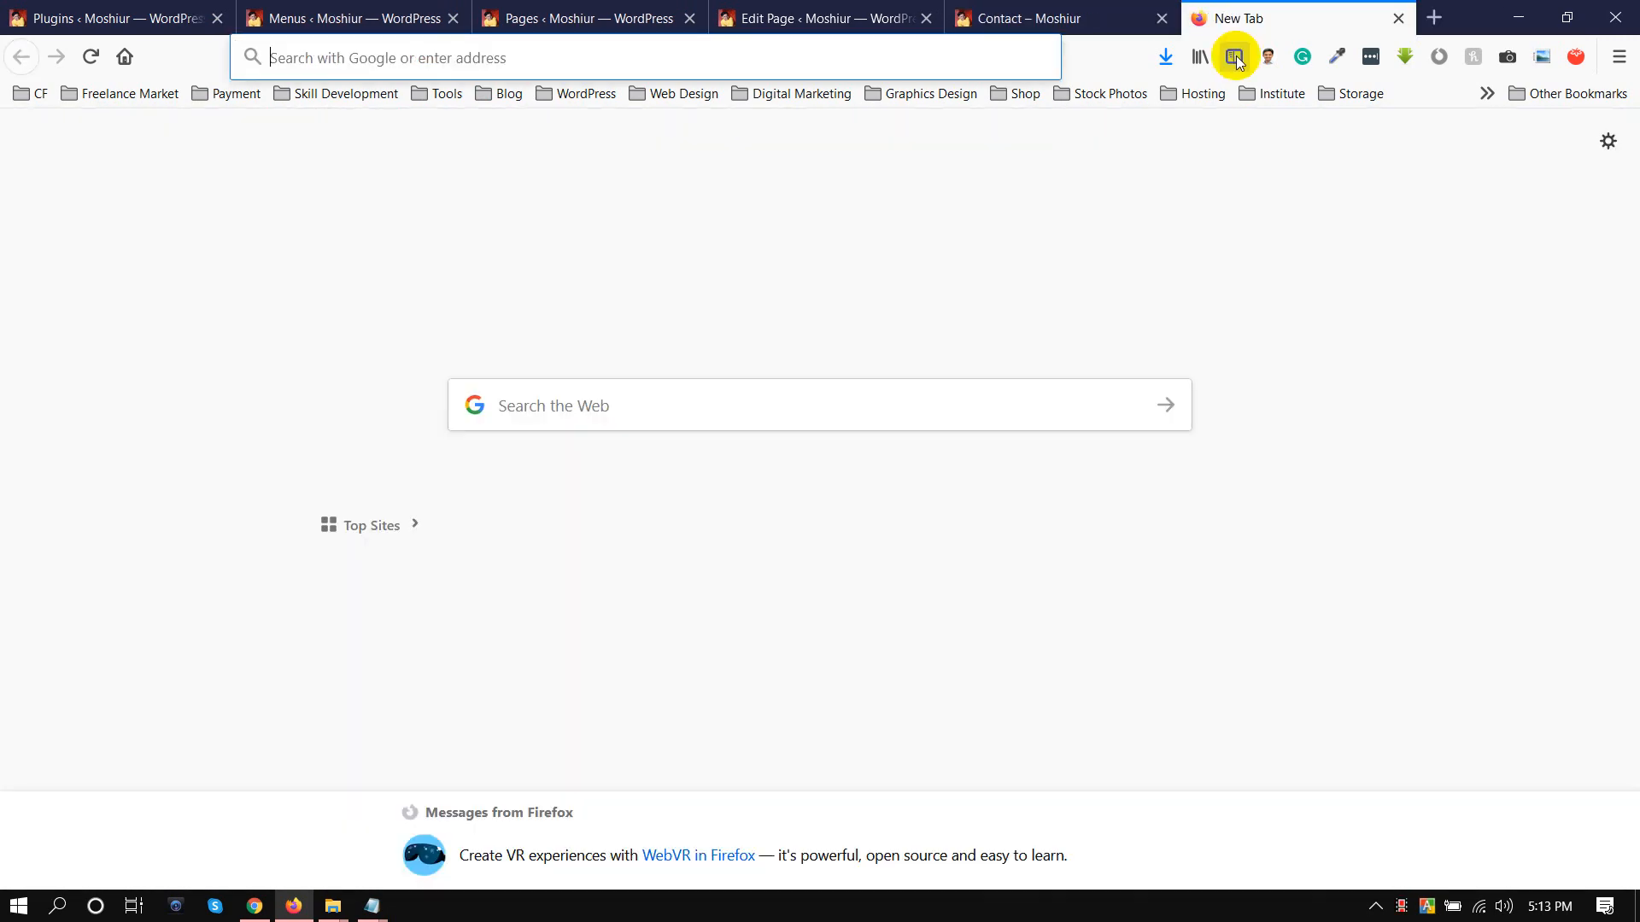
pyautogui.write('moshiur.me')
pyautogui.press('Return')
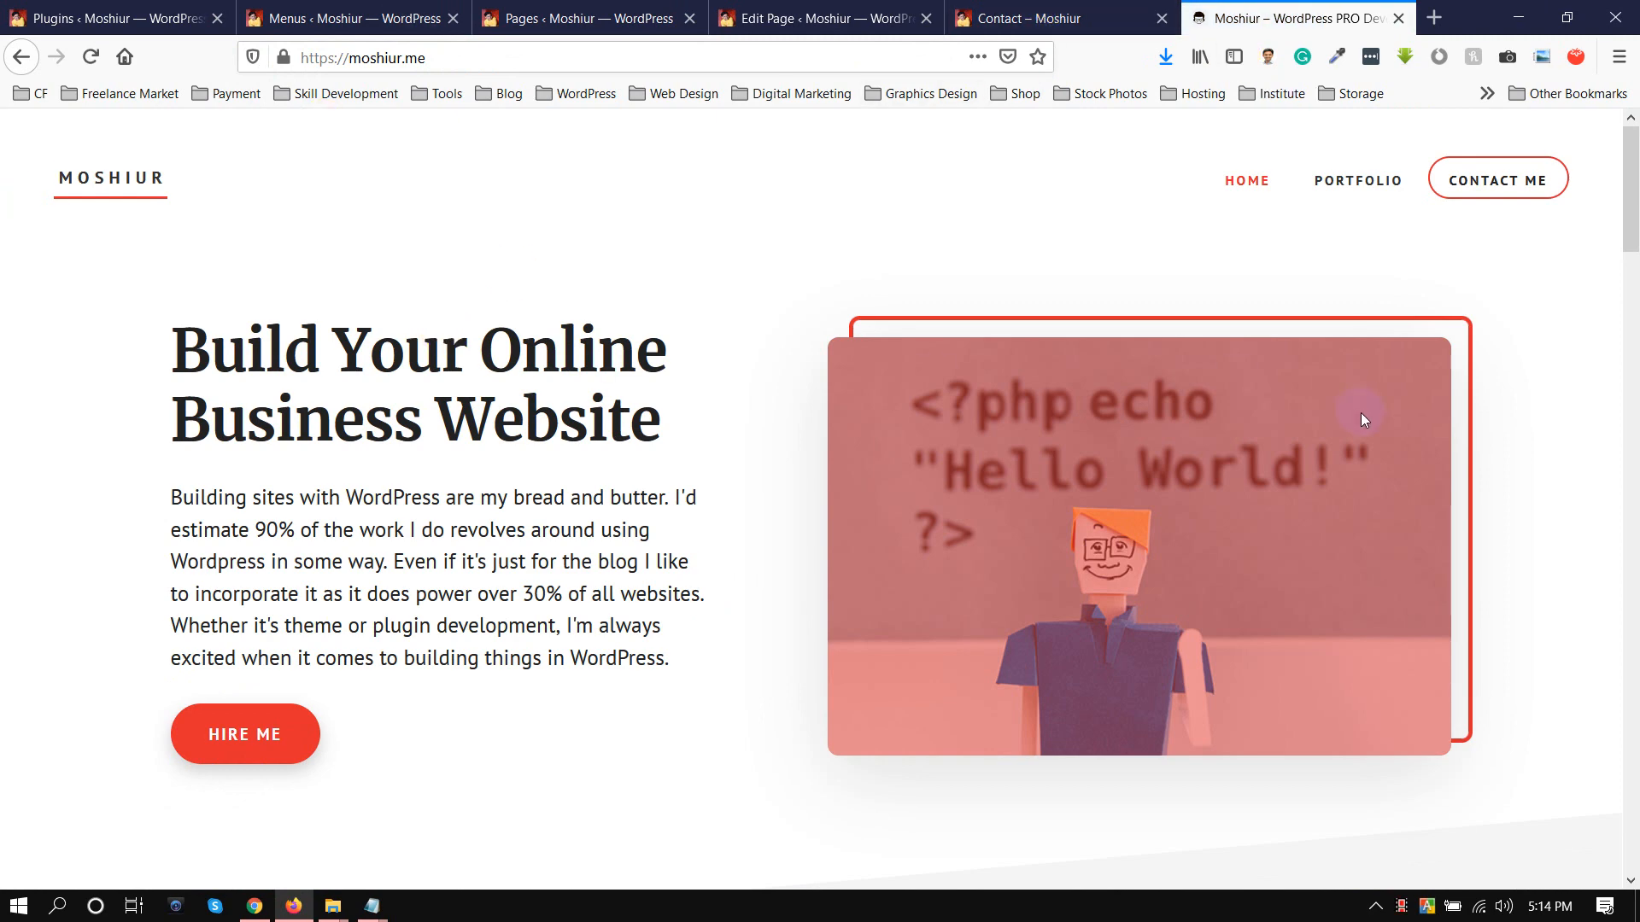
pyautogui.click(1359, 189)
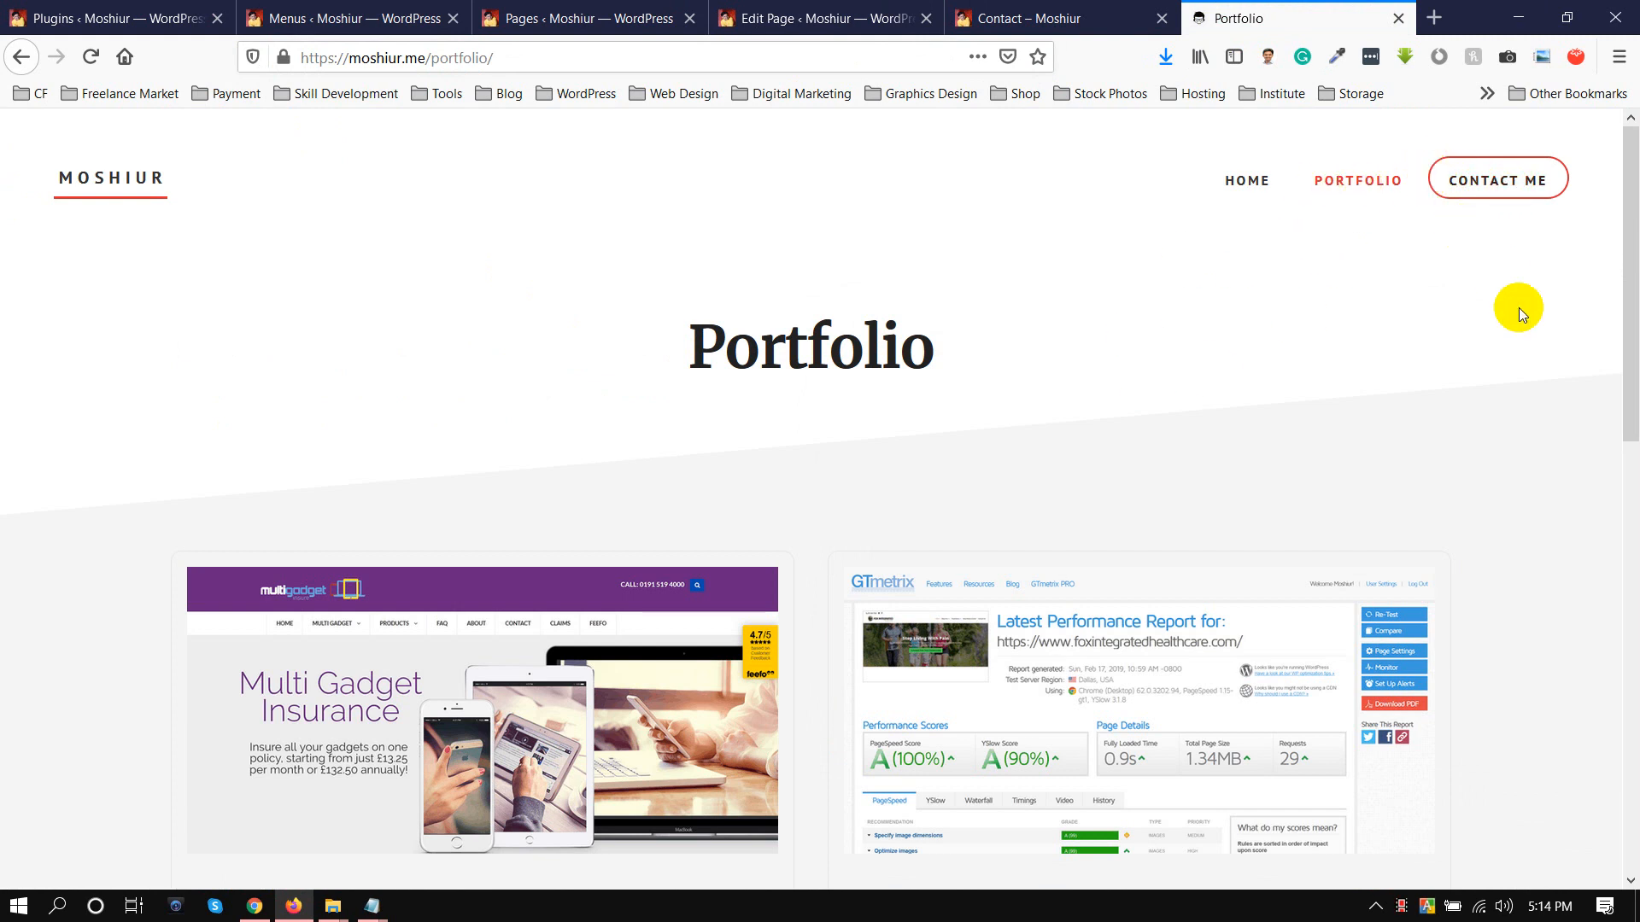
pyautogui.click(1505, 183)
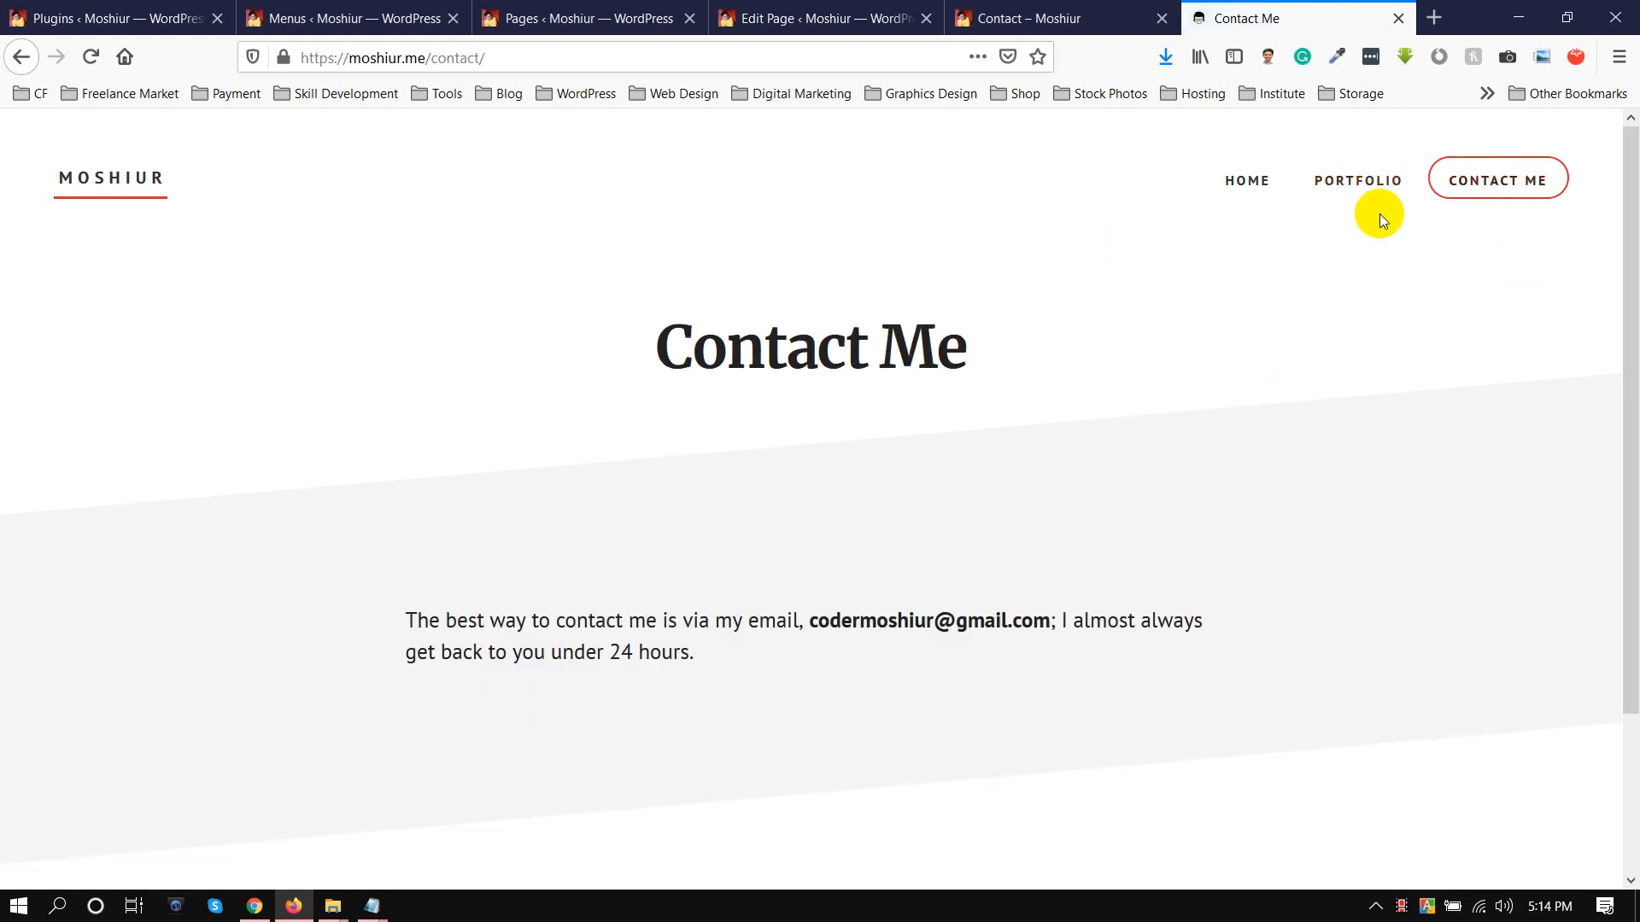
pyautogui.click(1250, 182)
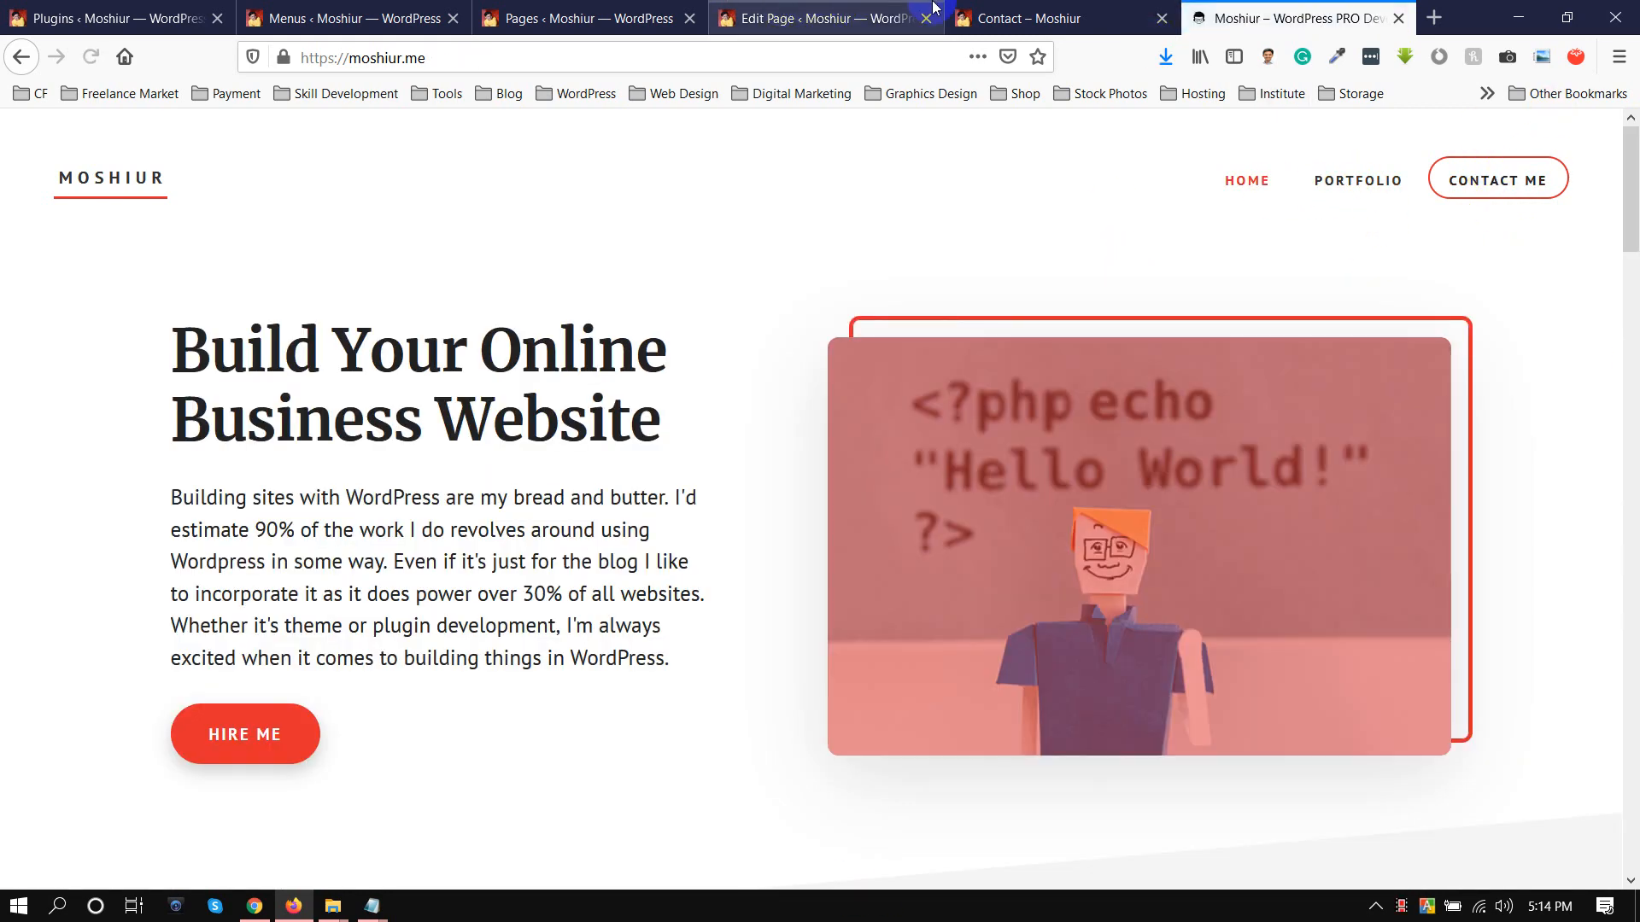
pyautogui.click(1016, 9)
pyautogui.click(1196, 16)
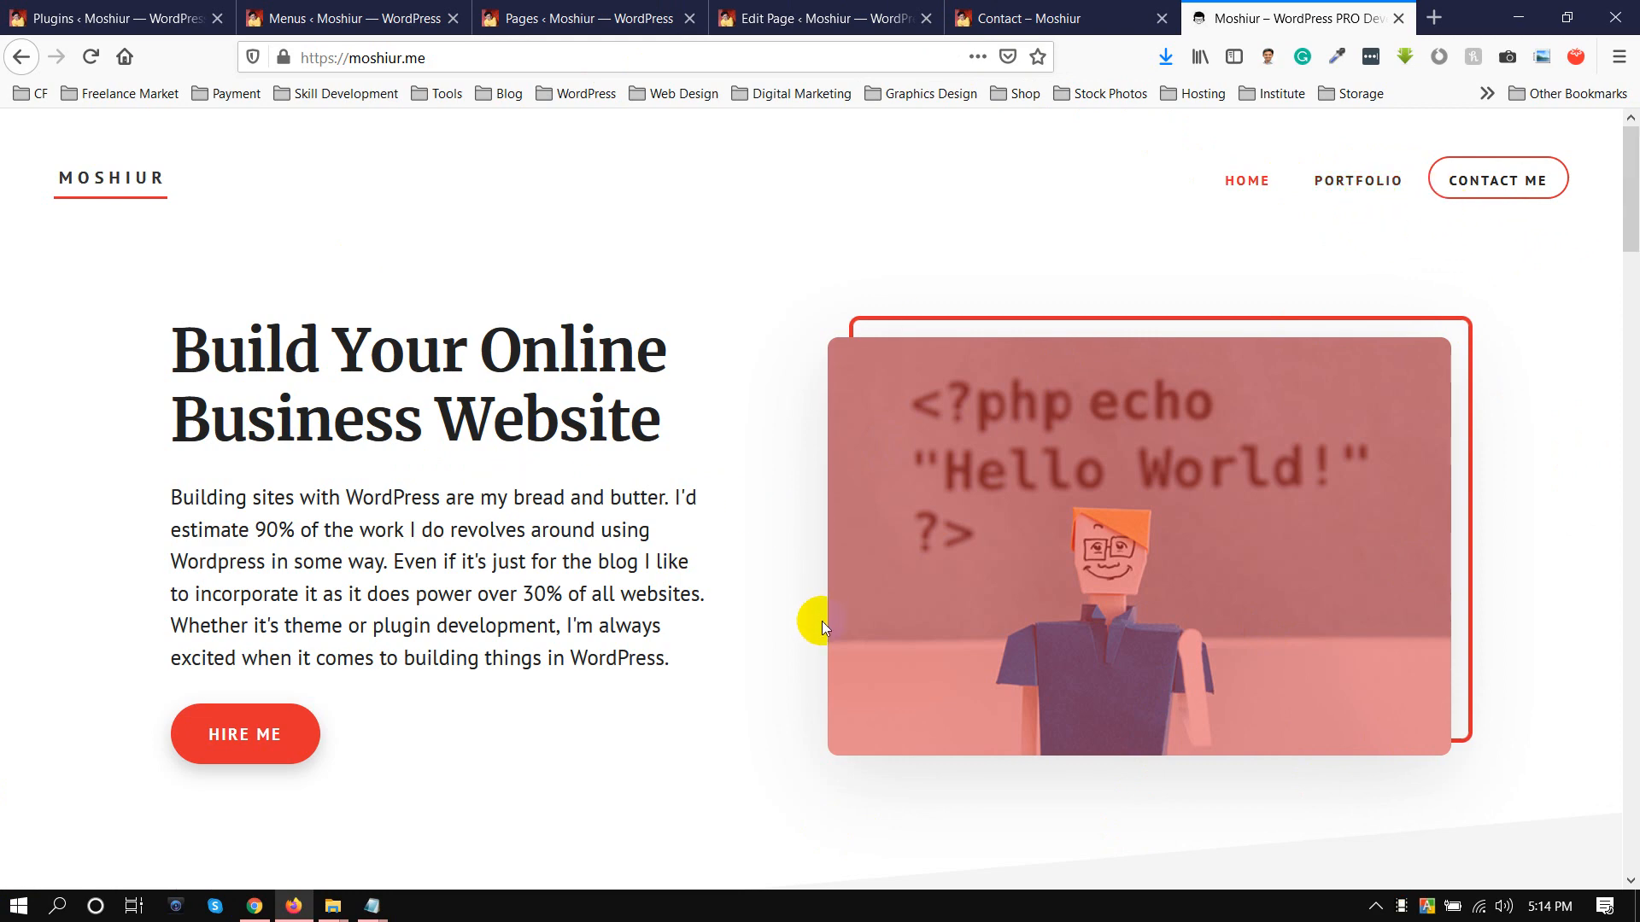
# Revisit the Menus and Pages screens, the Home page's Add to head section and the installed Plugins list
pyautogui.click(333, 15)
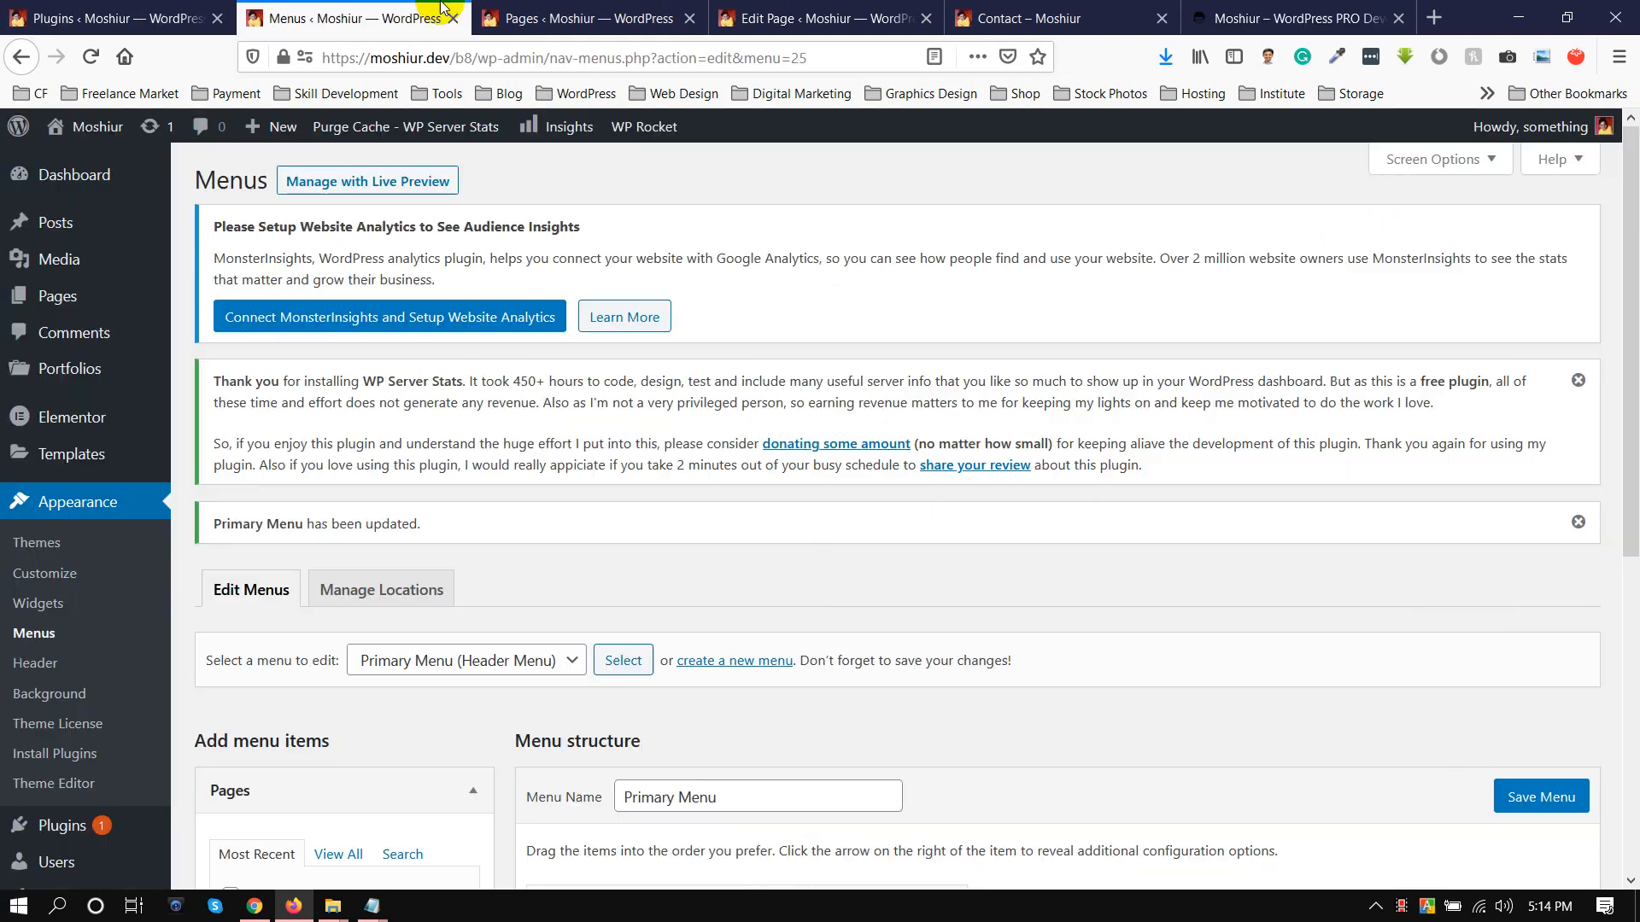
pyautogui.click(596, 11)
pyautogui.click(905, 20)
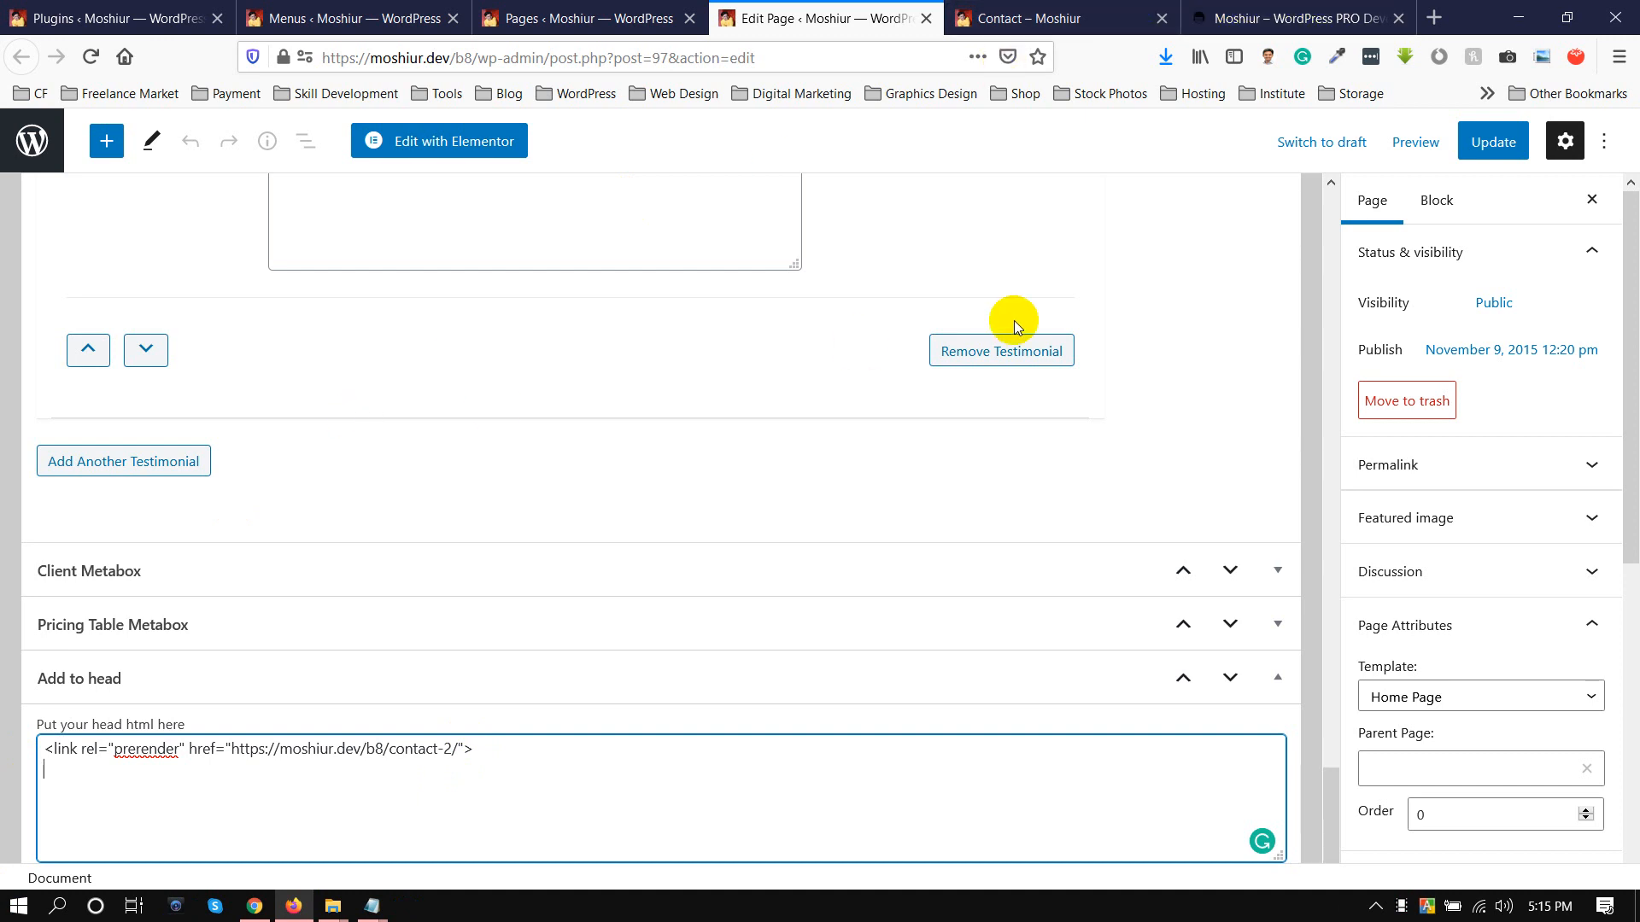
pyautogui.click(26, 9)
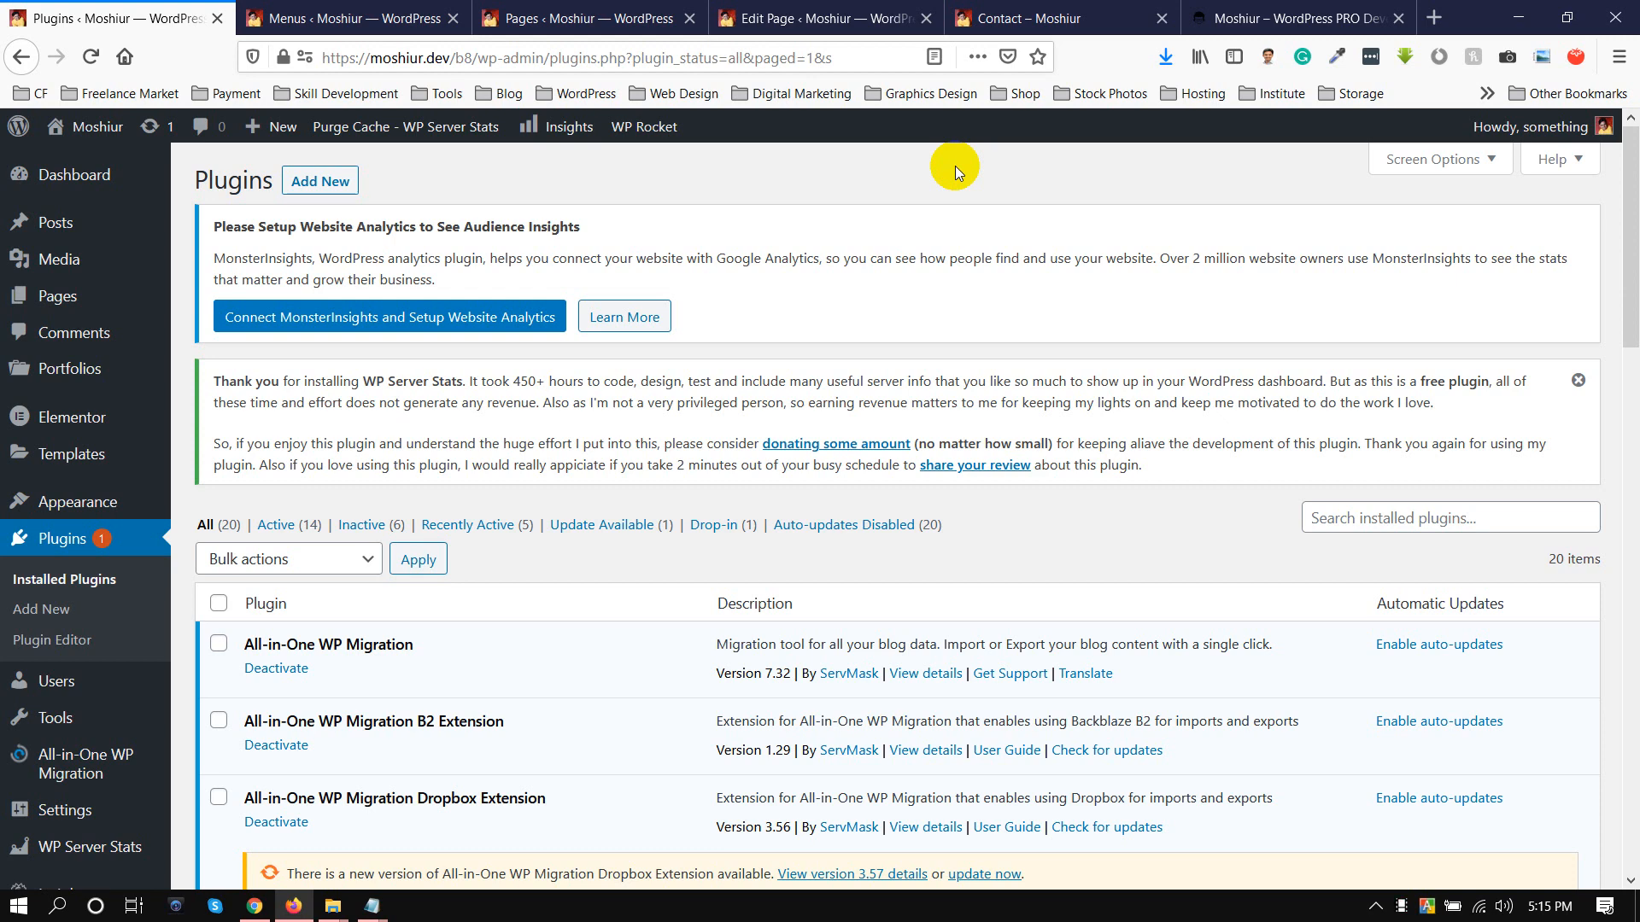
# Search Google for "most popular wordpress plugin" in a new browser tab
pyautogui.click(1434, 17)
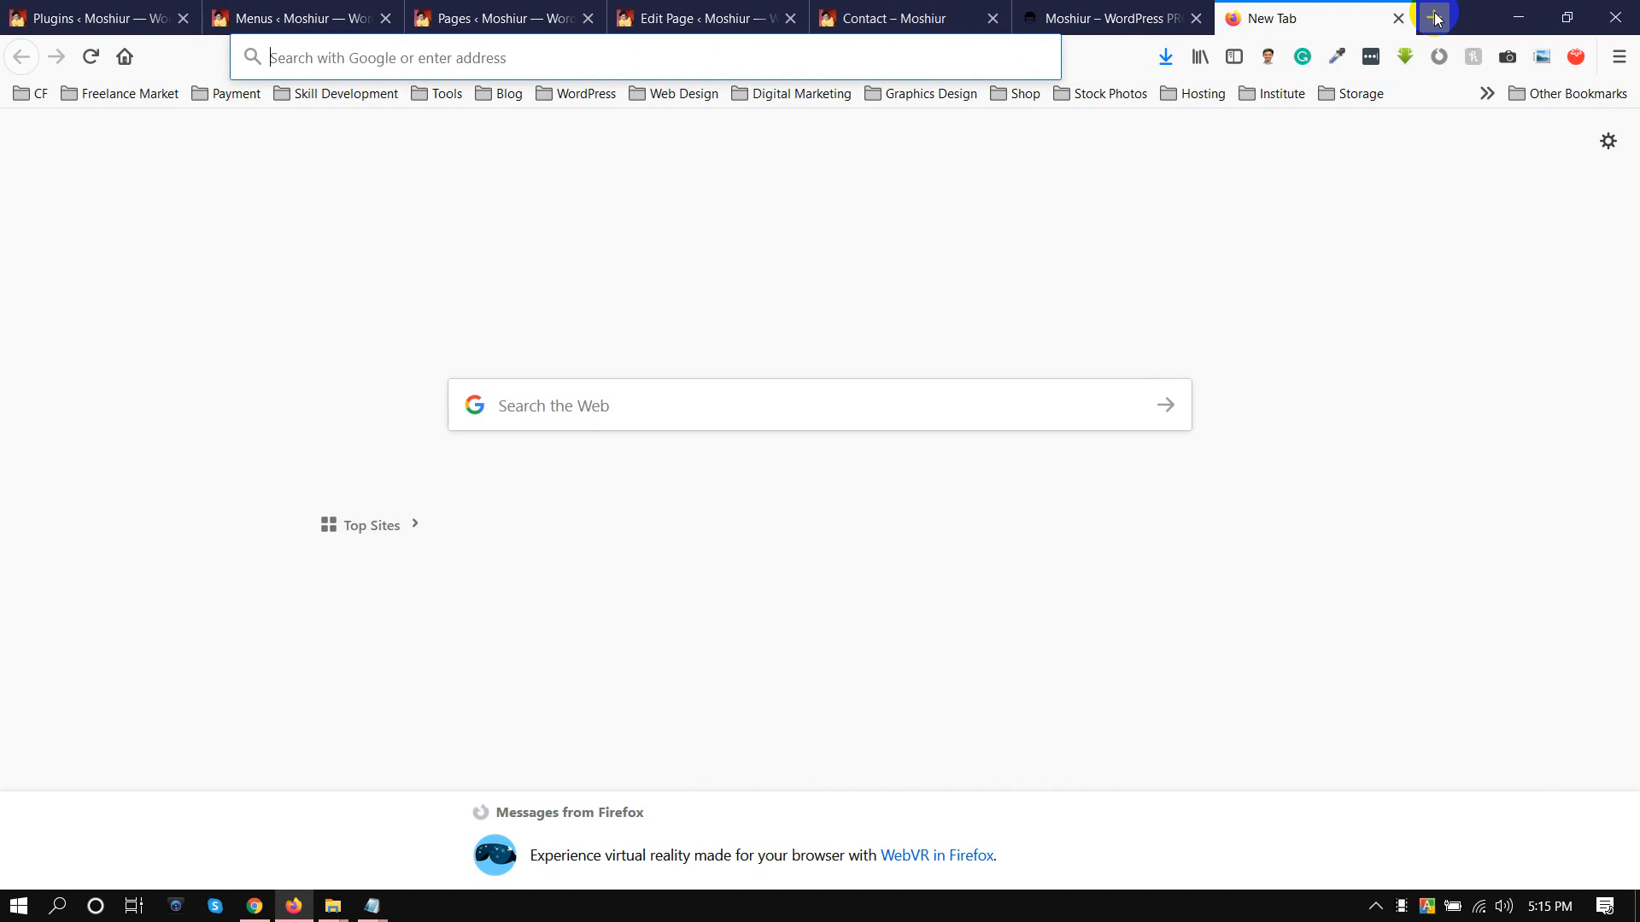
pyautogui.write('most ')
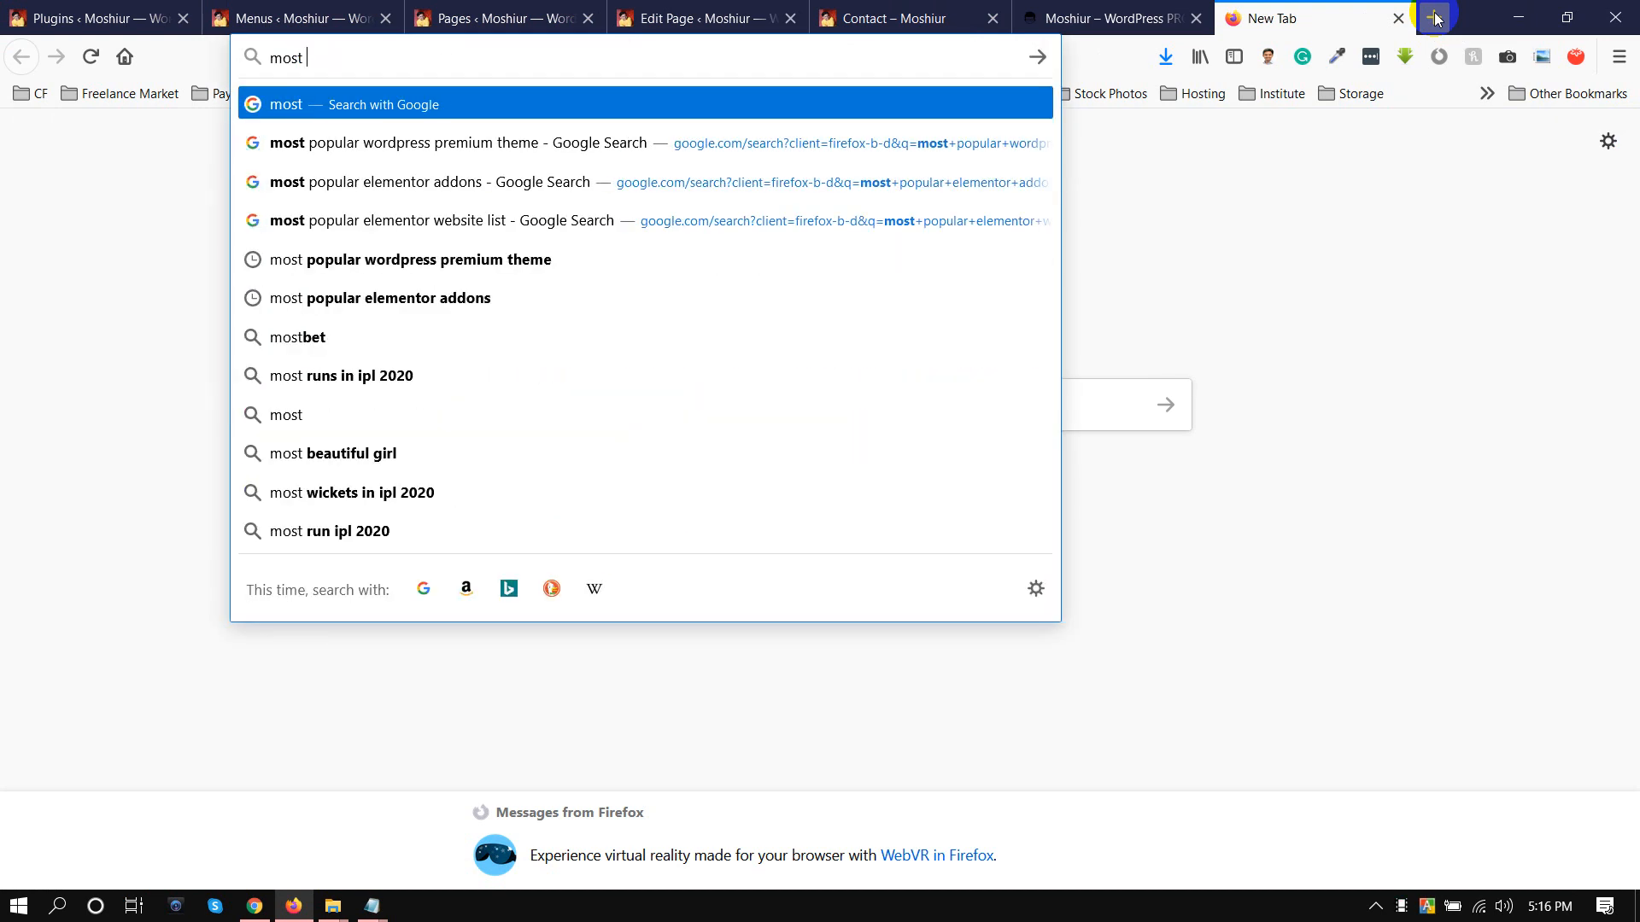
pyautogui.write('po')
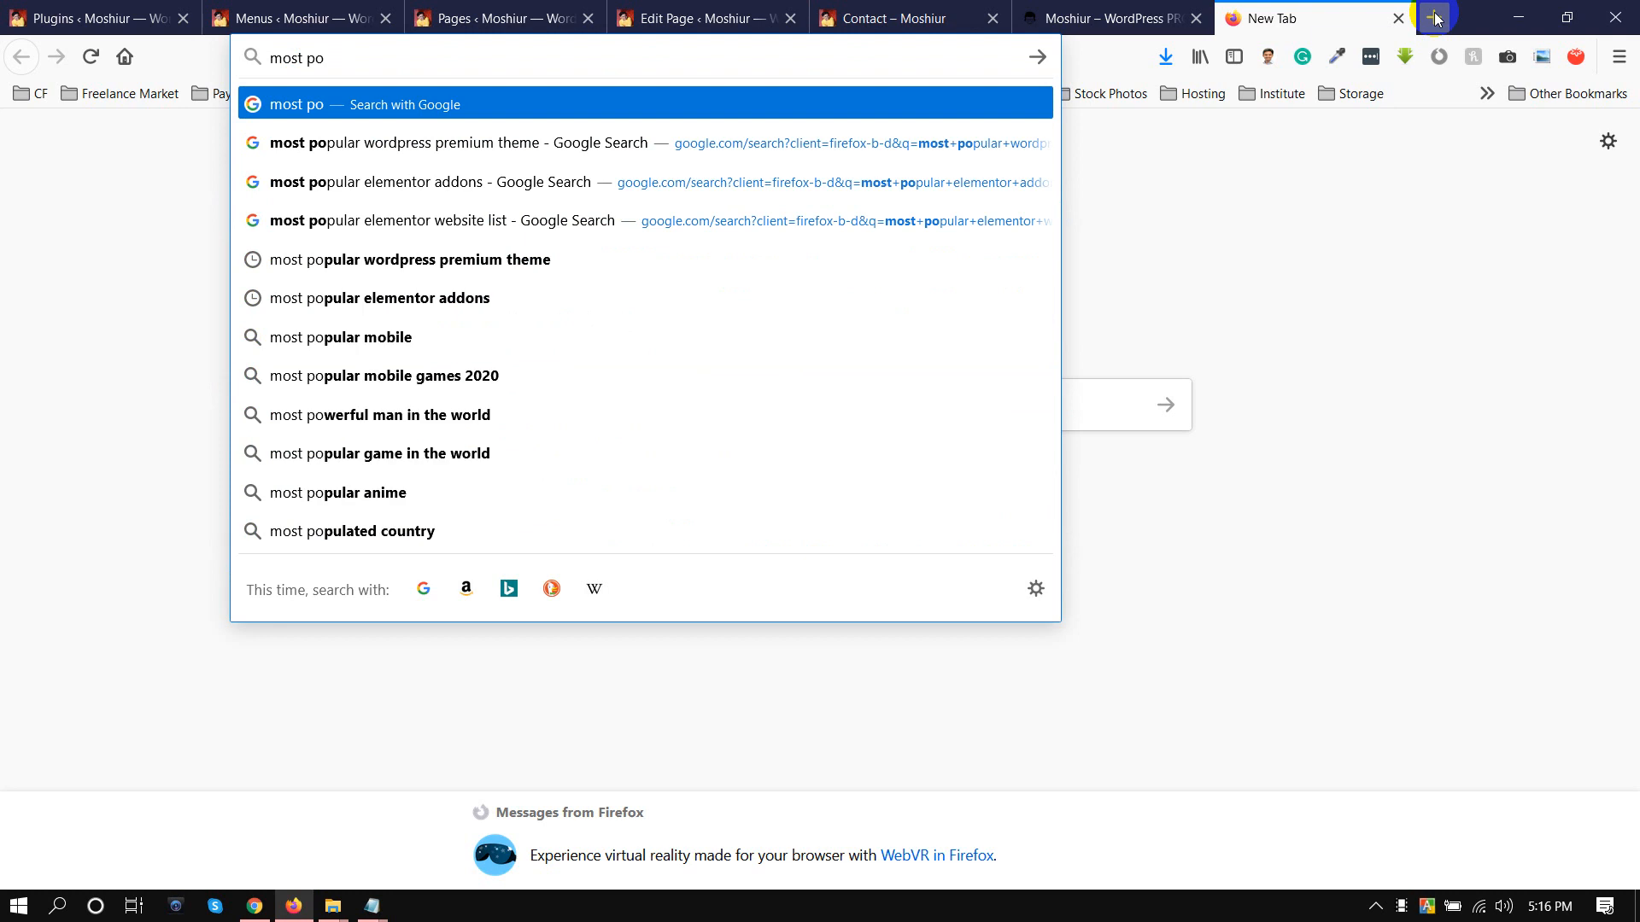
pyautogui.write('pular w')
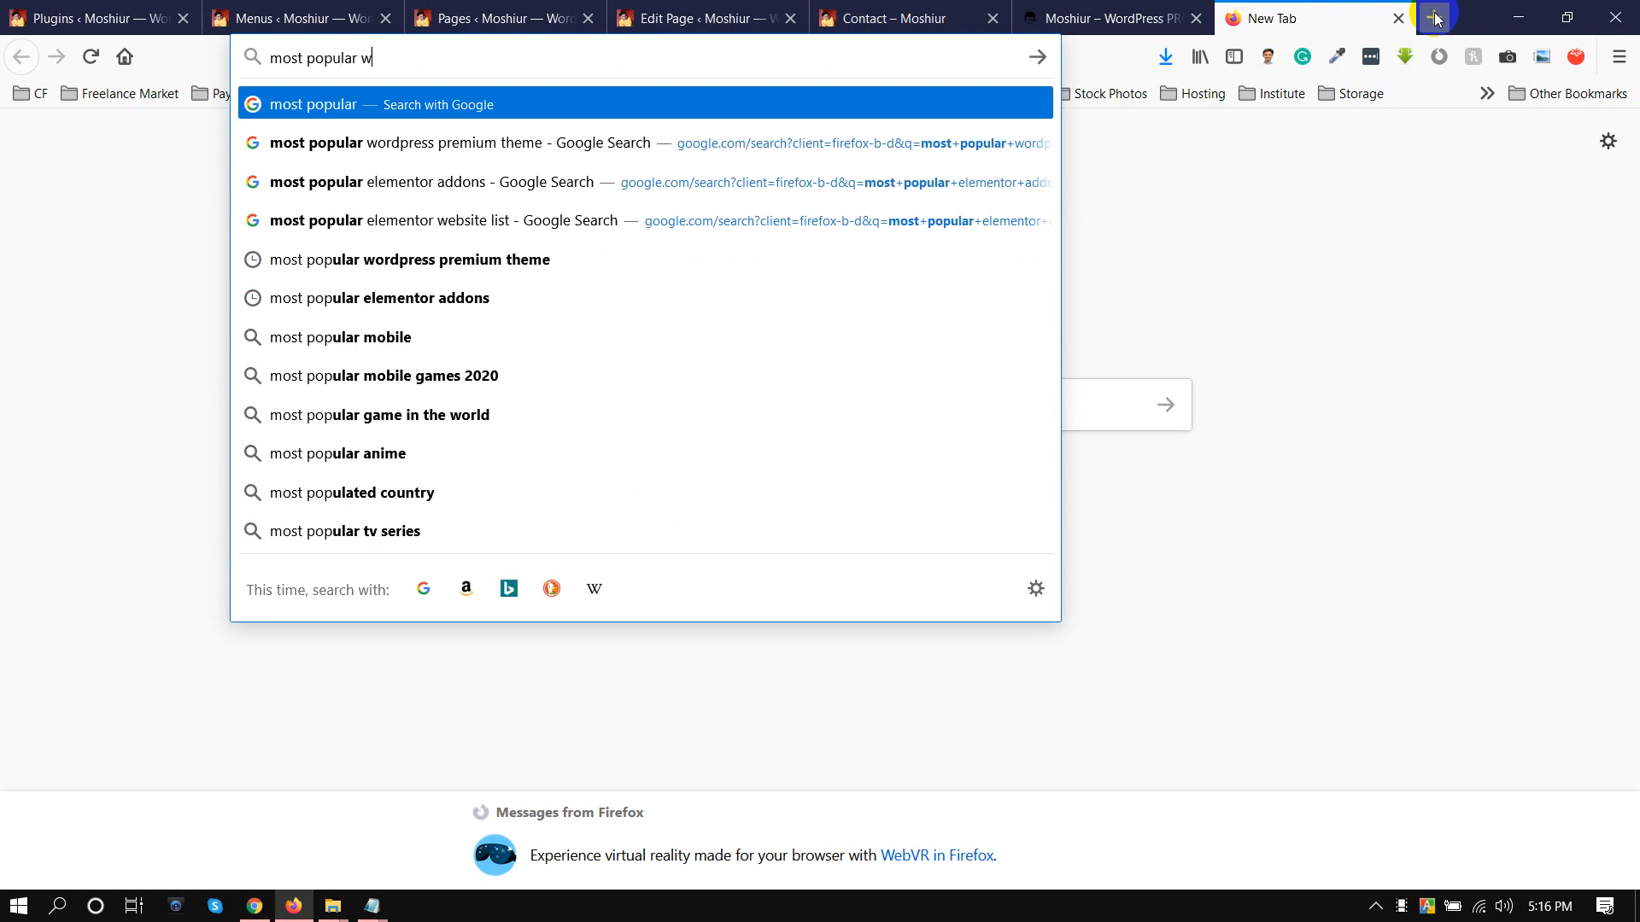
pyautogui.write('ordpress plugin')
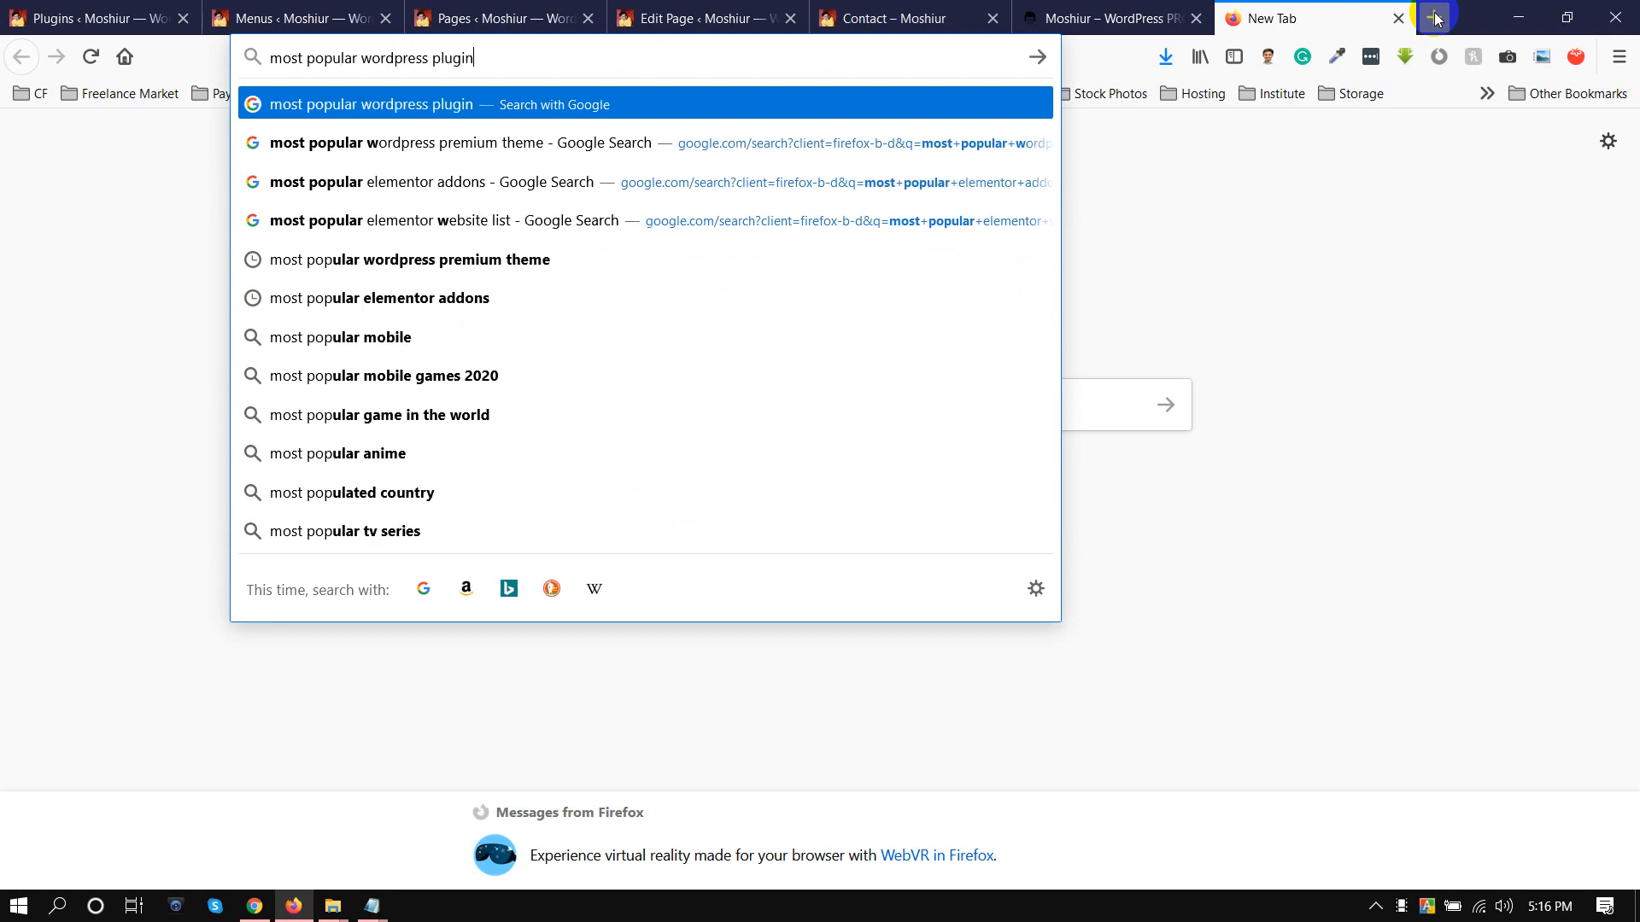
pyautogui.press('Return')
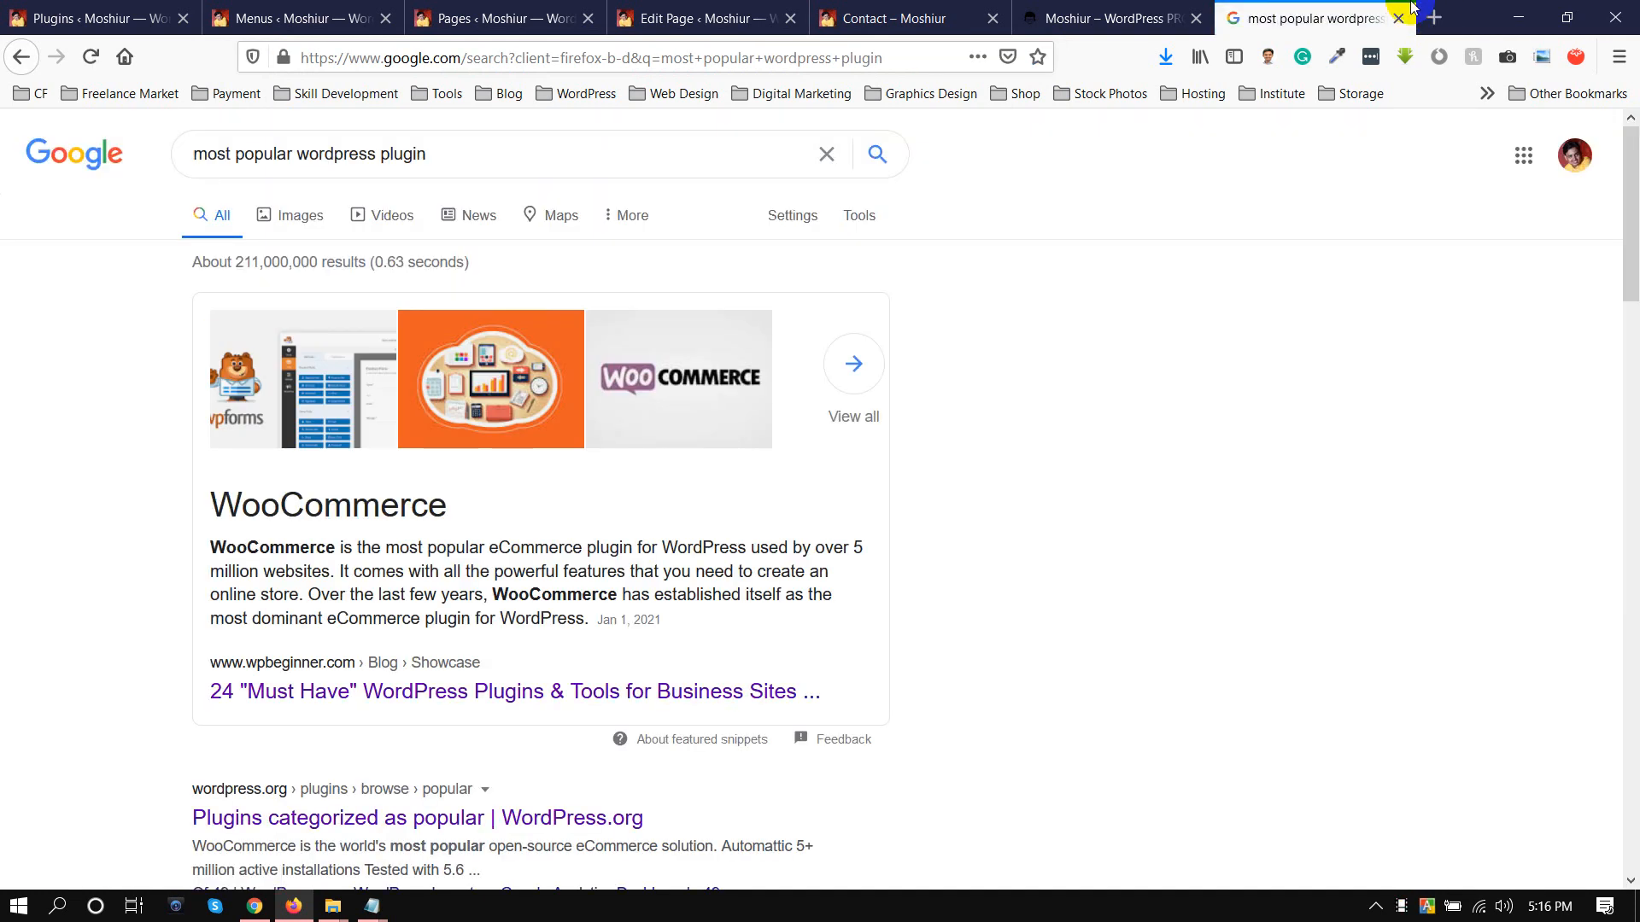
# Open WPBeginner's 24 "Must Have" WordPress Plugins article from the search results in a new browser tab
pyautogui.scroll(-4, 1058, 225)
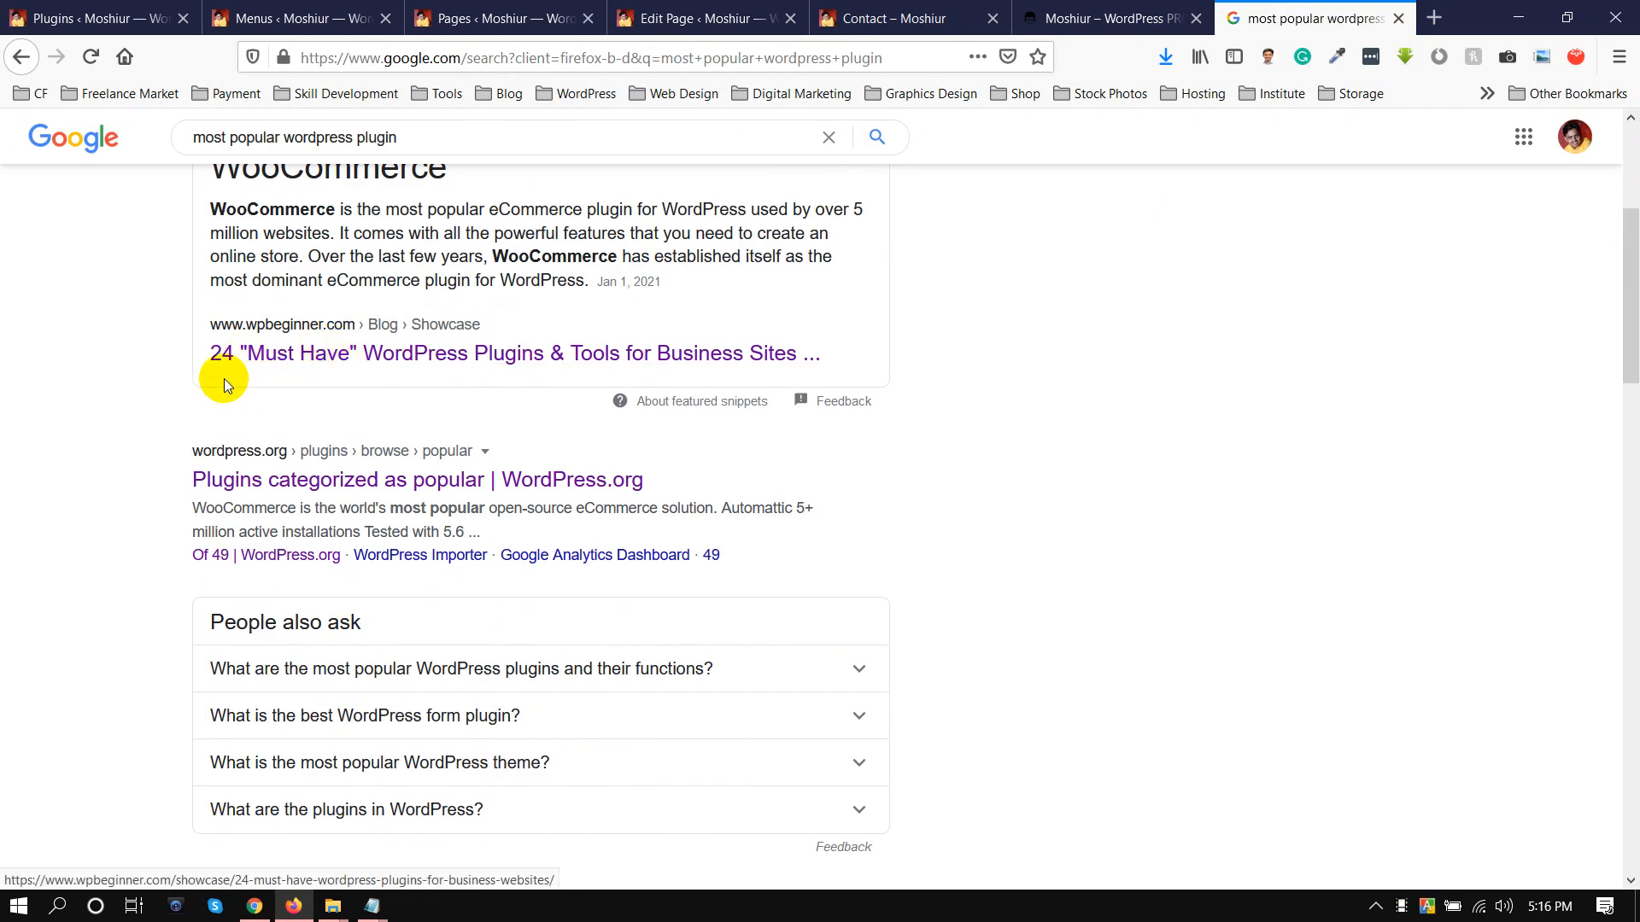
pyautogui.click(318, 373)
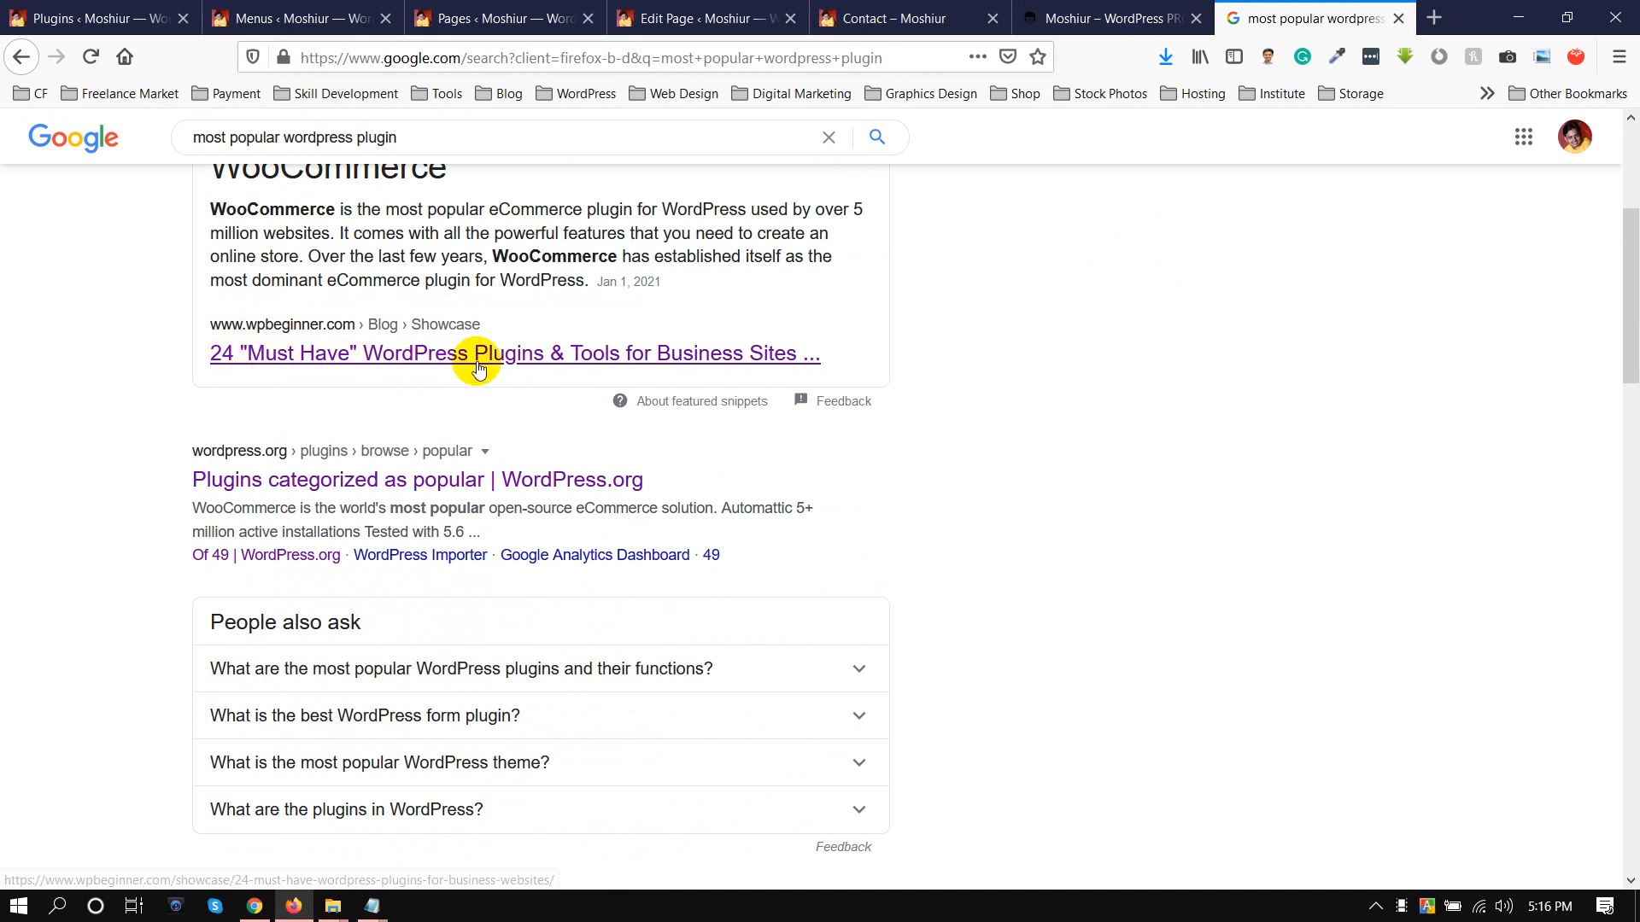
pyautogui.rightClick(714, 365)
pyautogui.click(718, 367)
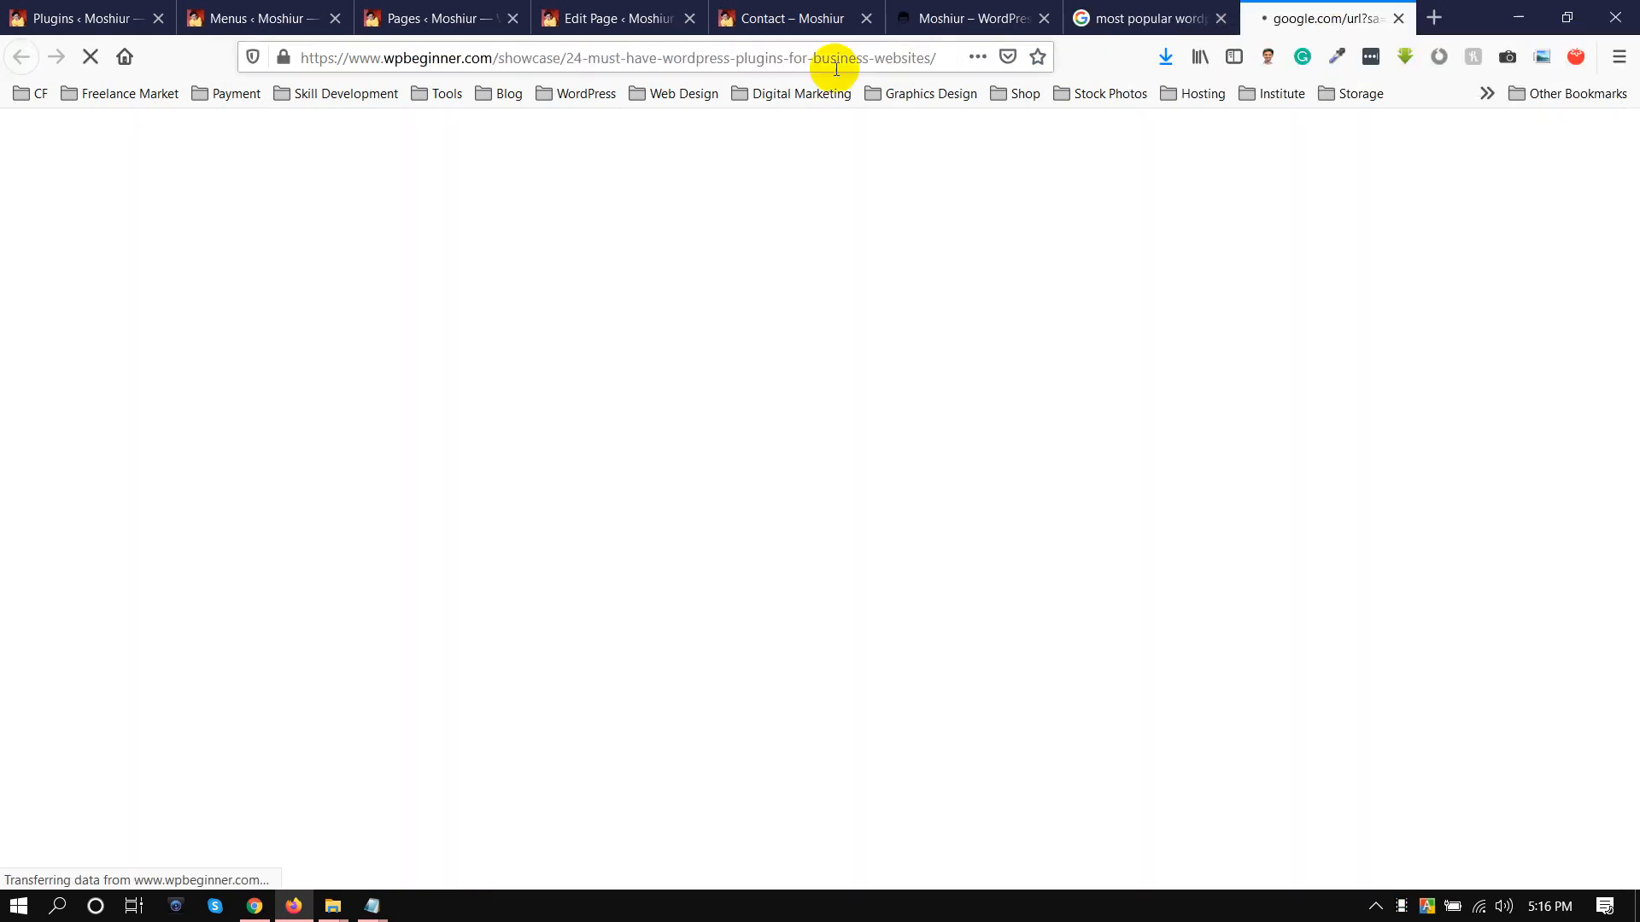
# Read through the article's list of recommended plugins, from WPForms to OptinMonster
pyautogui.scroll(-15, 43, 338)
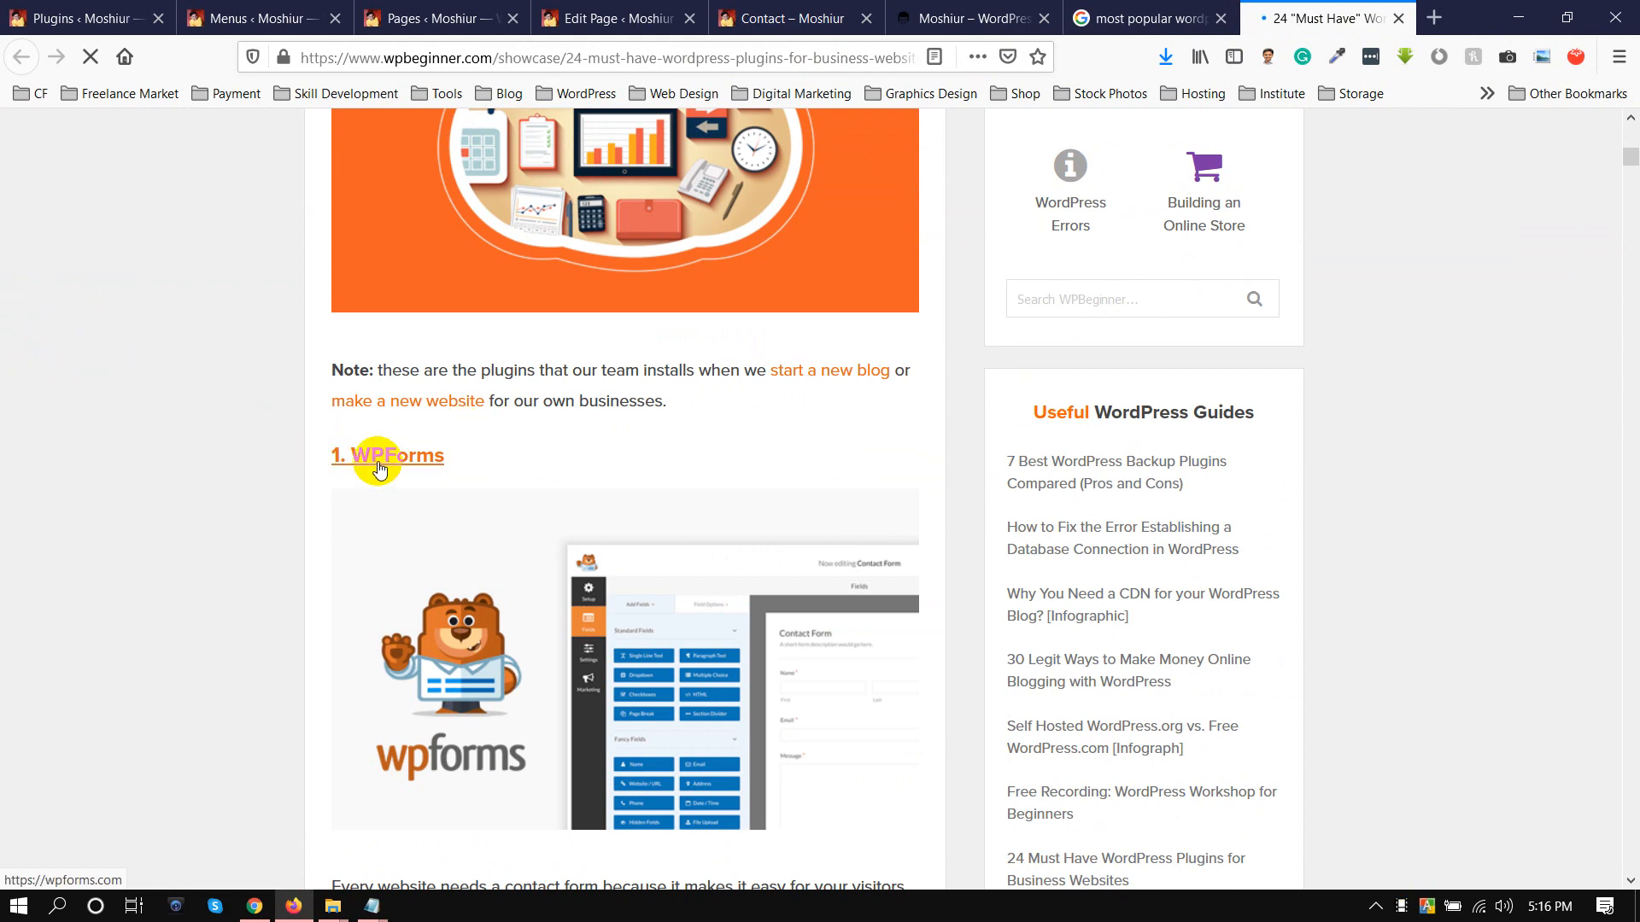
pyautogui.scroll(-10, 378, 453)
pyautogui.scroll(-6, 378, 448)
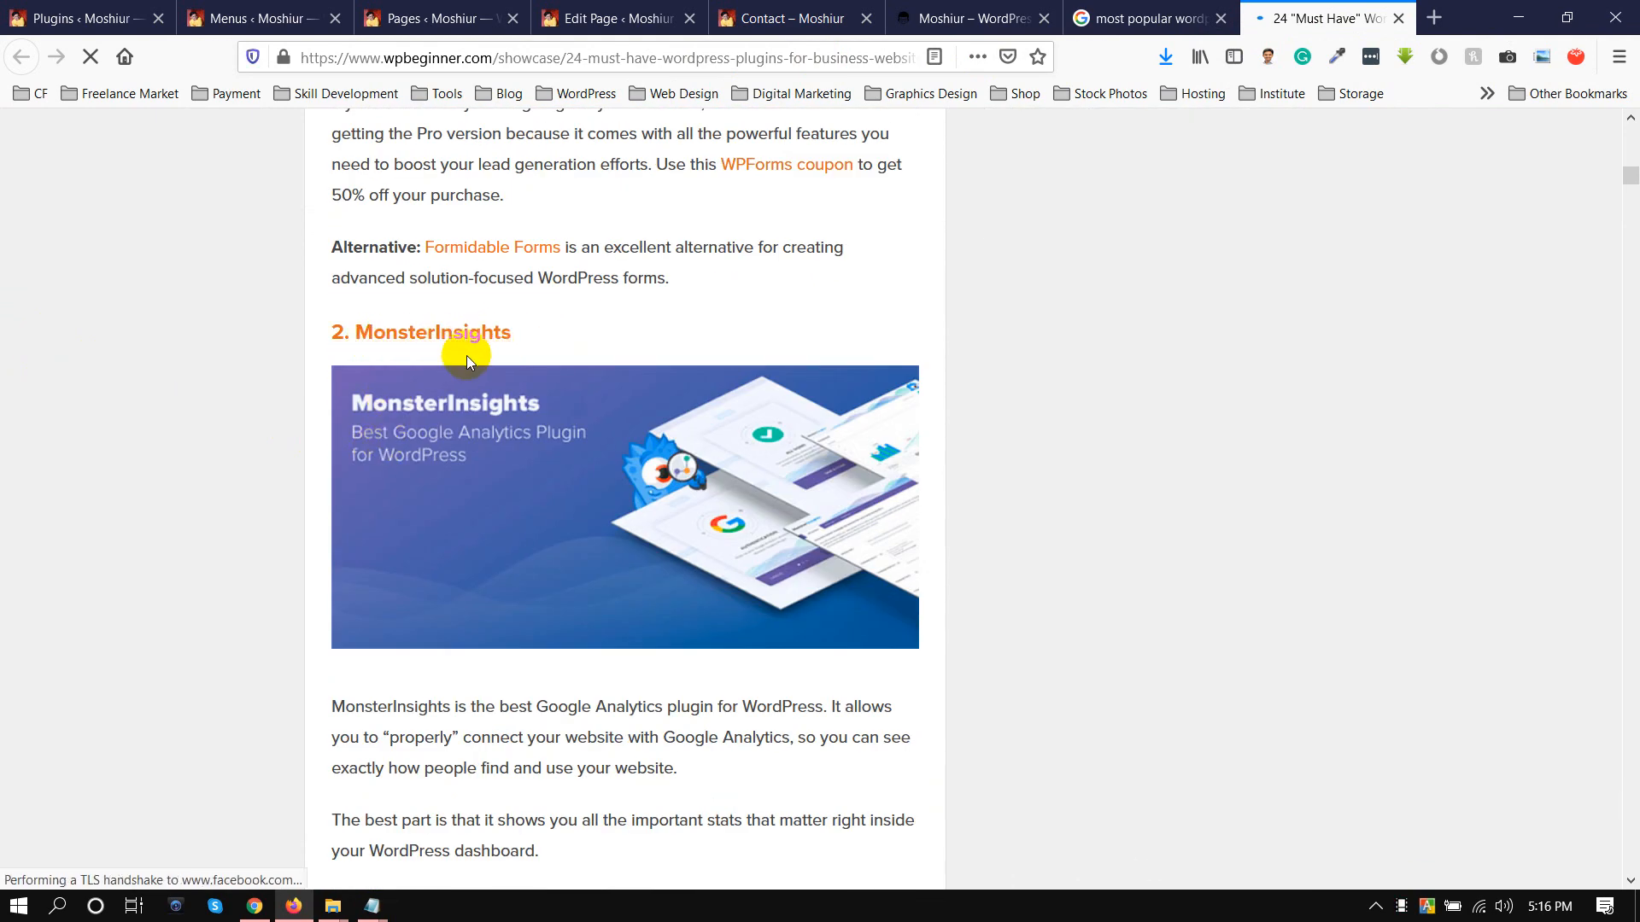
pyautogui.scroll(-5, 466, 355)
pyautogui.scroll(-12, 466, 355)
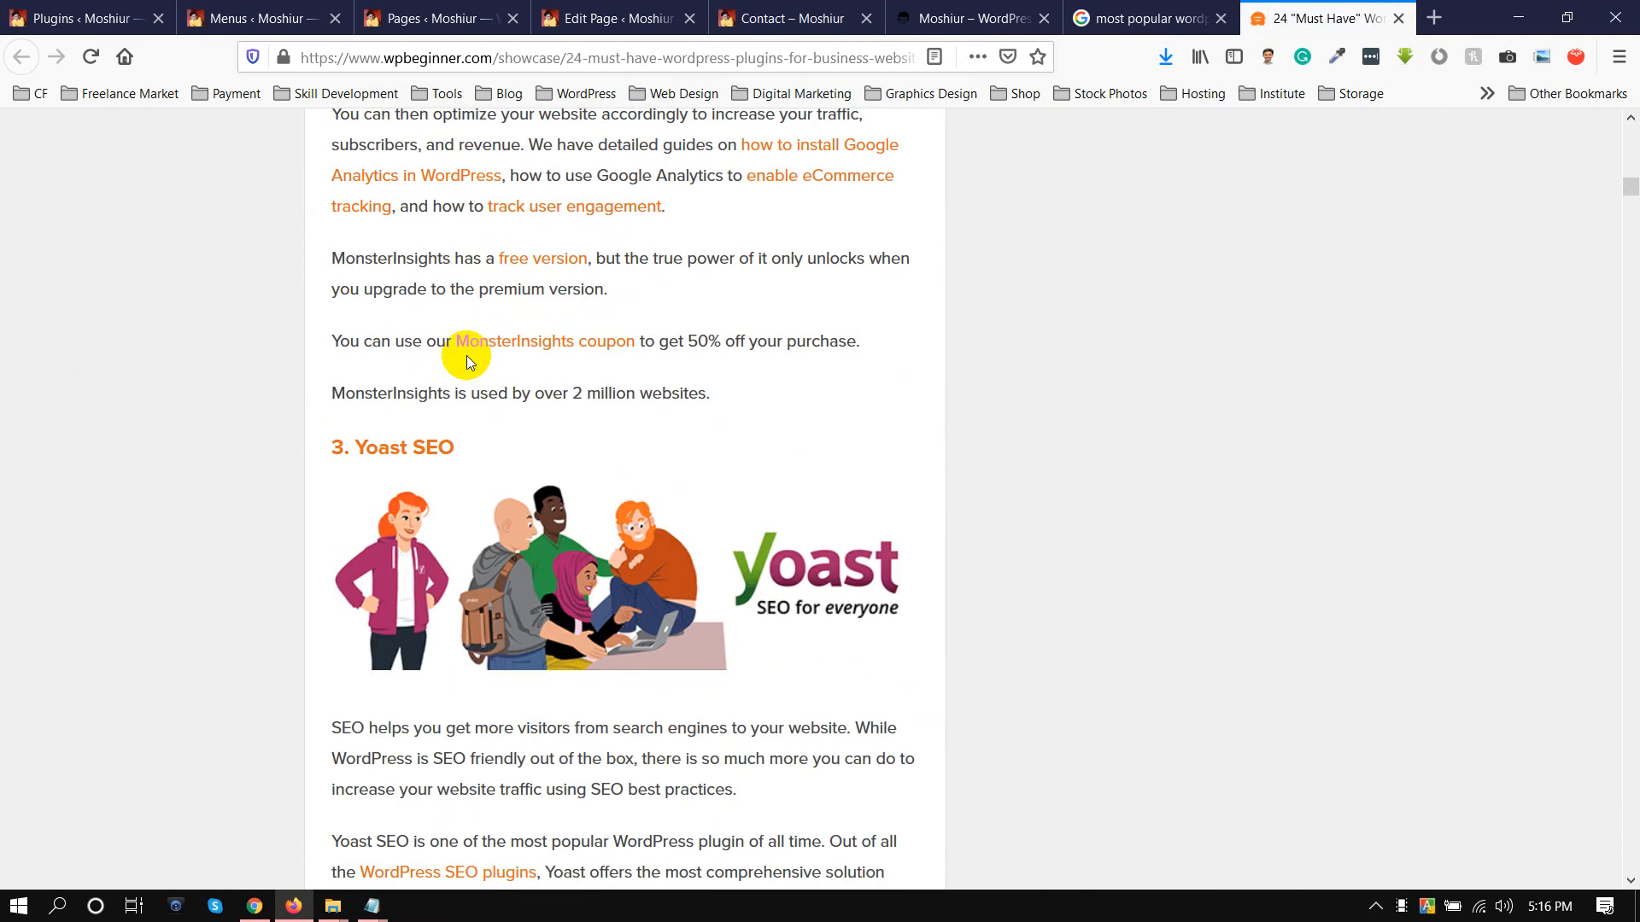
pyautogui.scroll(-4, 530, 333)
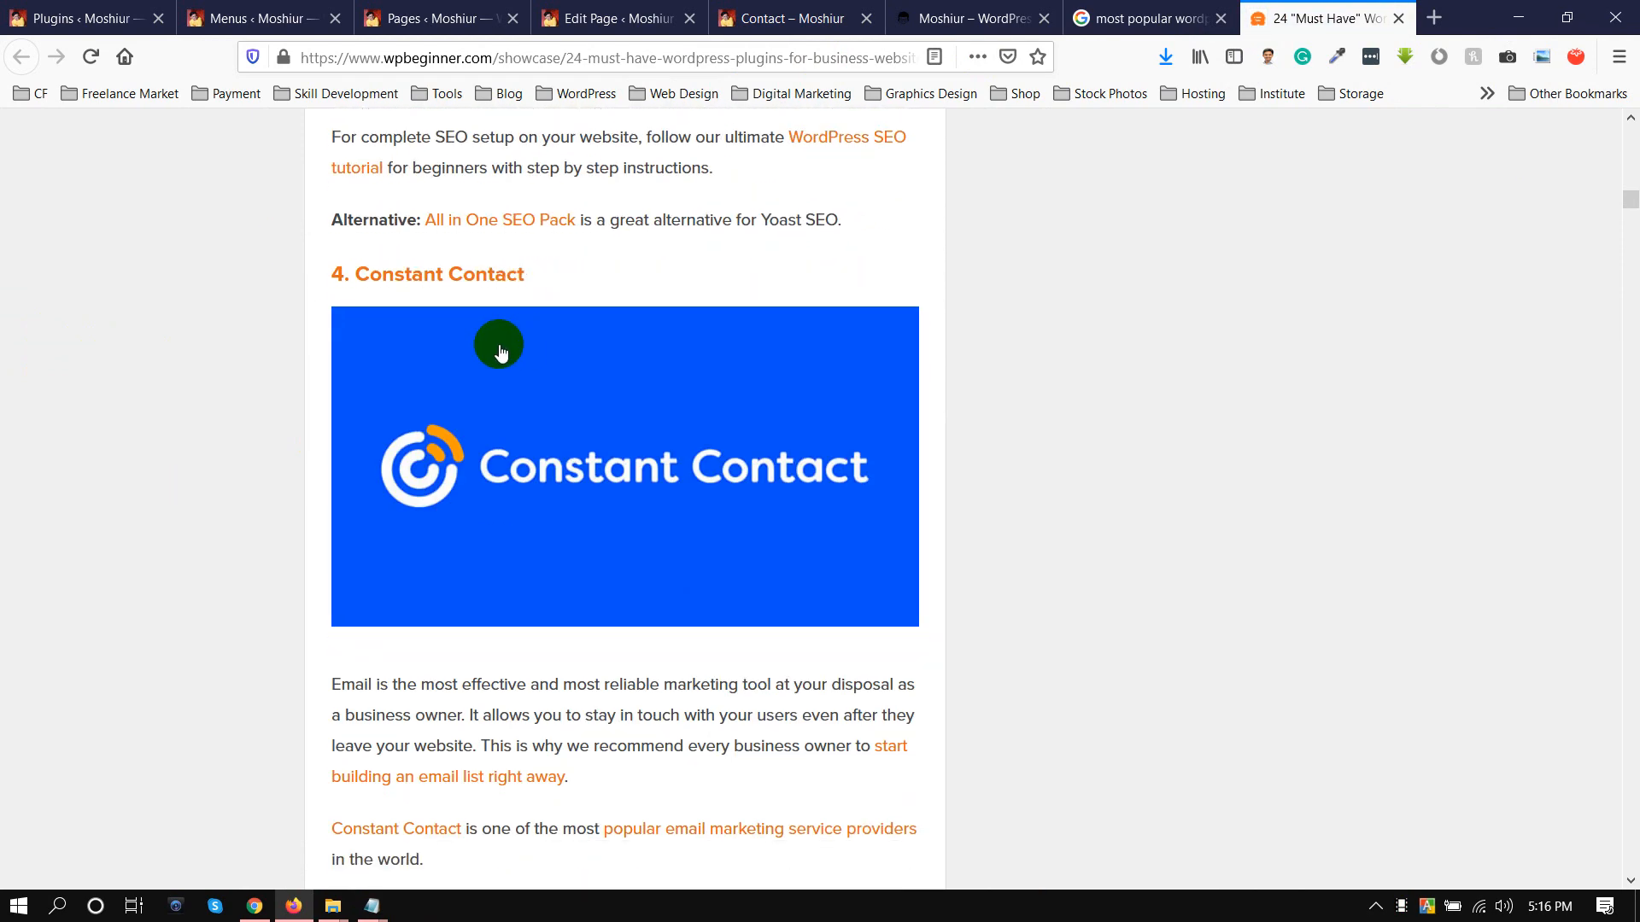
pyautogui.scroll(-1, 643, 295)
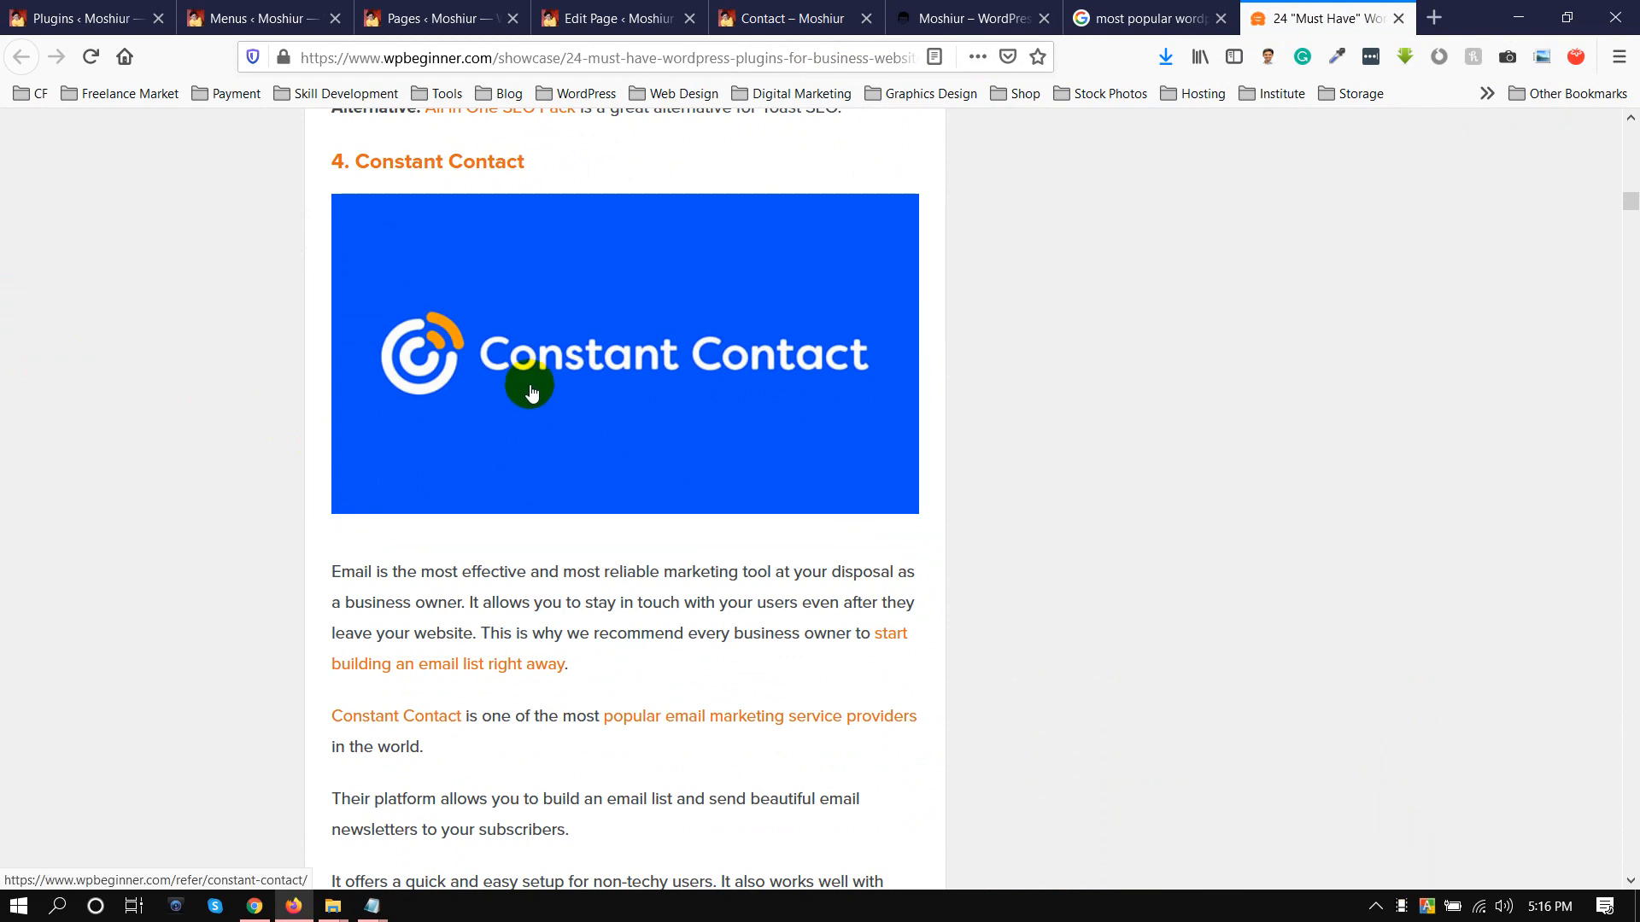
pyautogui.scroll(-10, 554, 327)
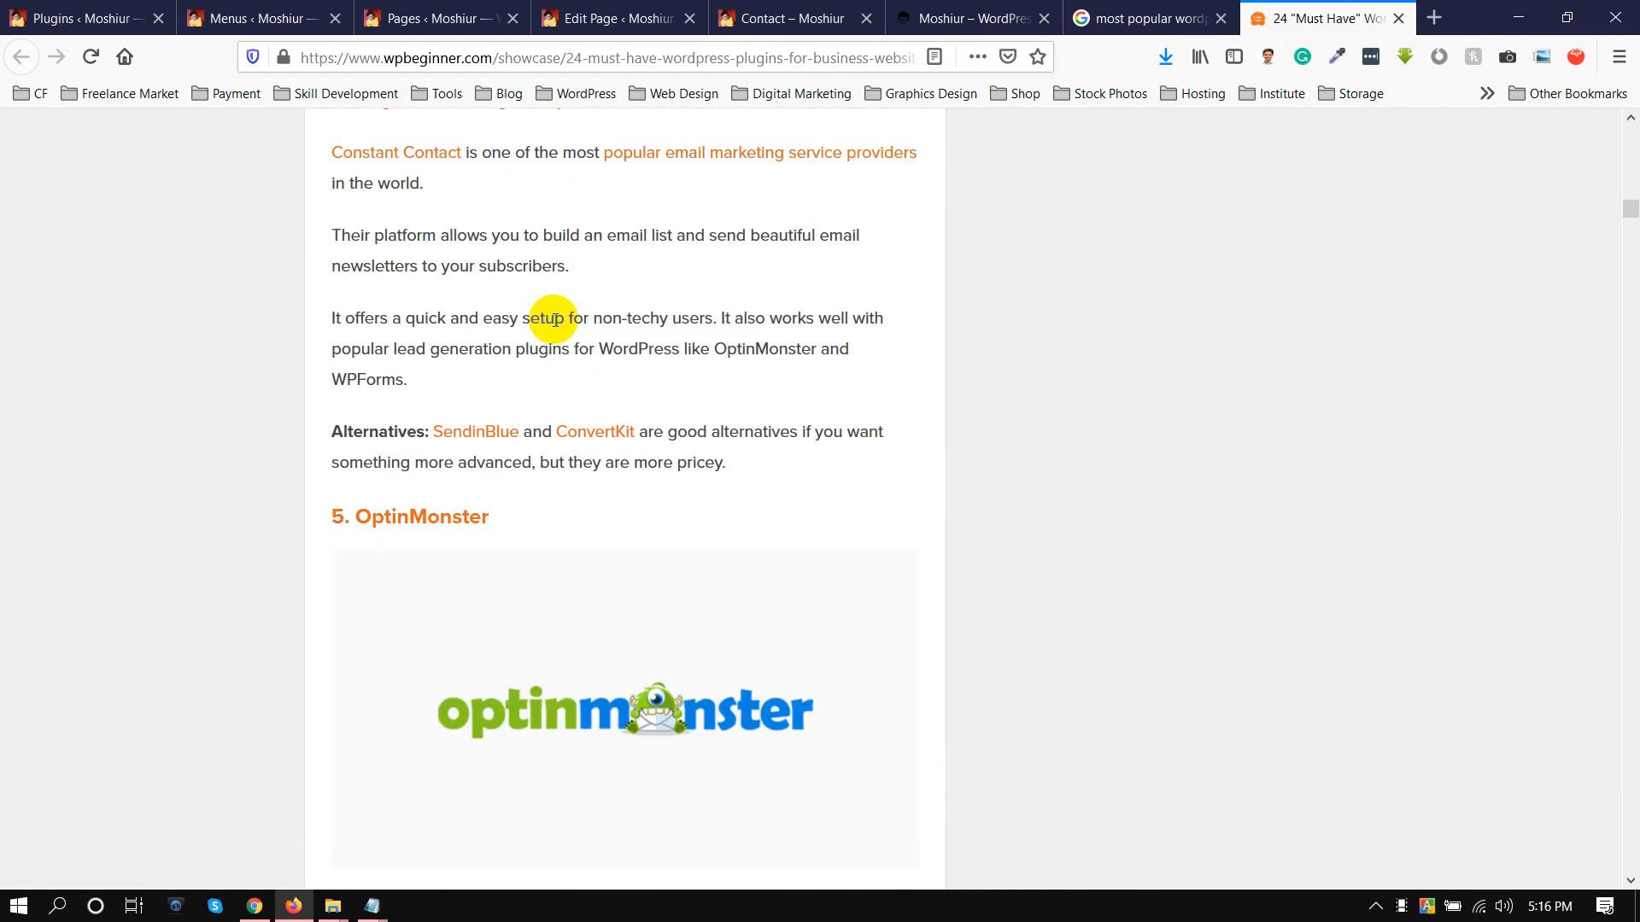
# Continue reading the article's plugin recommendations from OptinMonster and SeedProd through WP Rocket and LearnDash to WP Mail SMTP
pyautogui.scroll(-4, 531, 261)
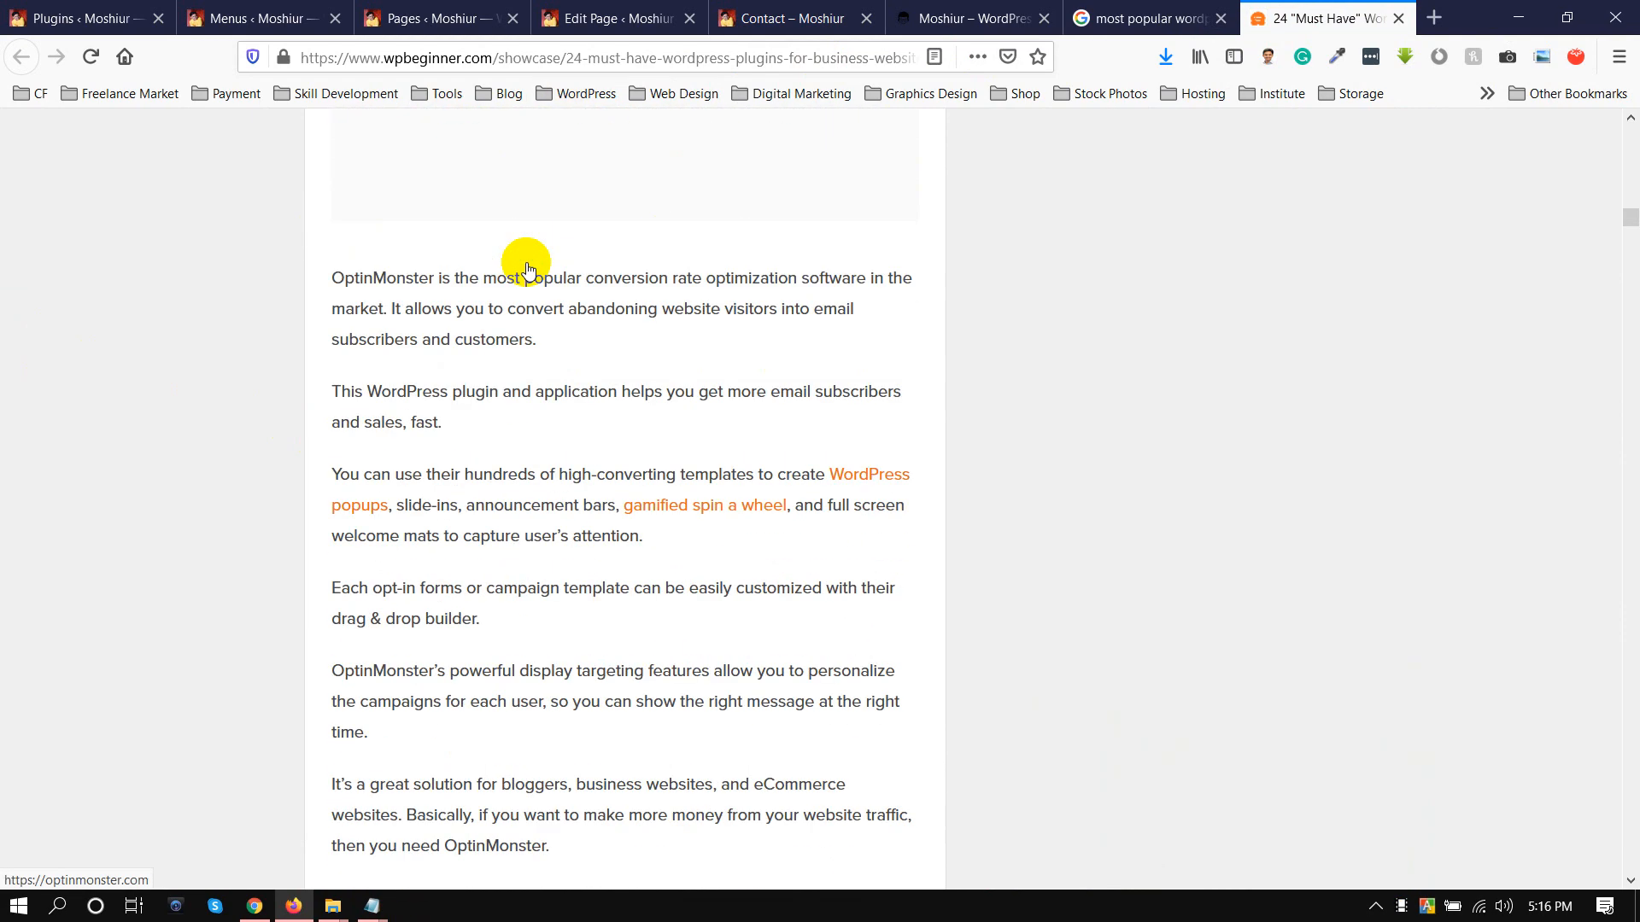
pyautogui.scroll(-4, 440, 322)
pyautogui.scroll(-4, 443, 321)
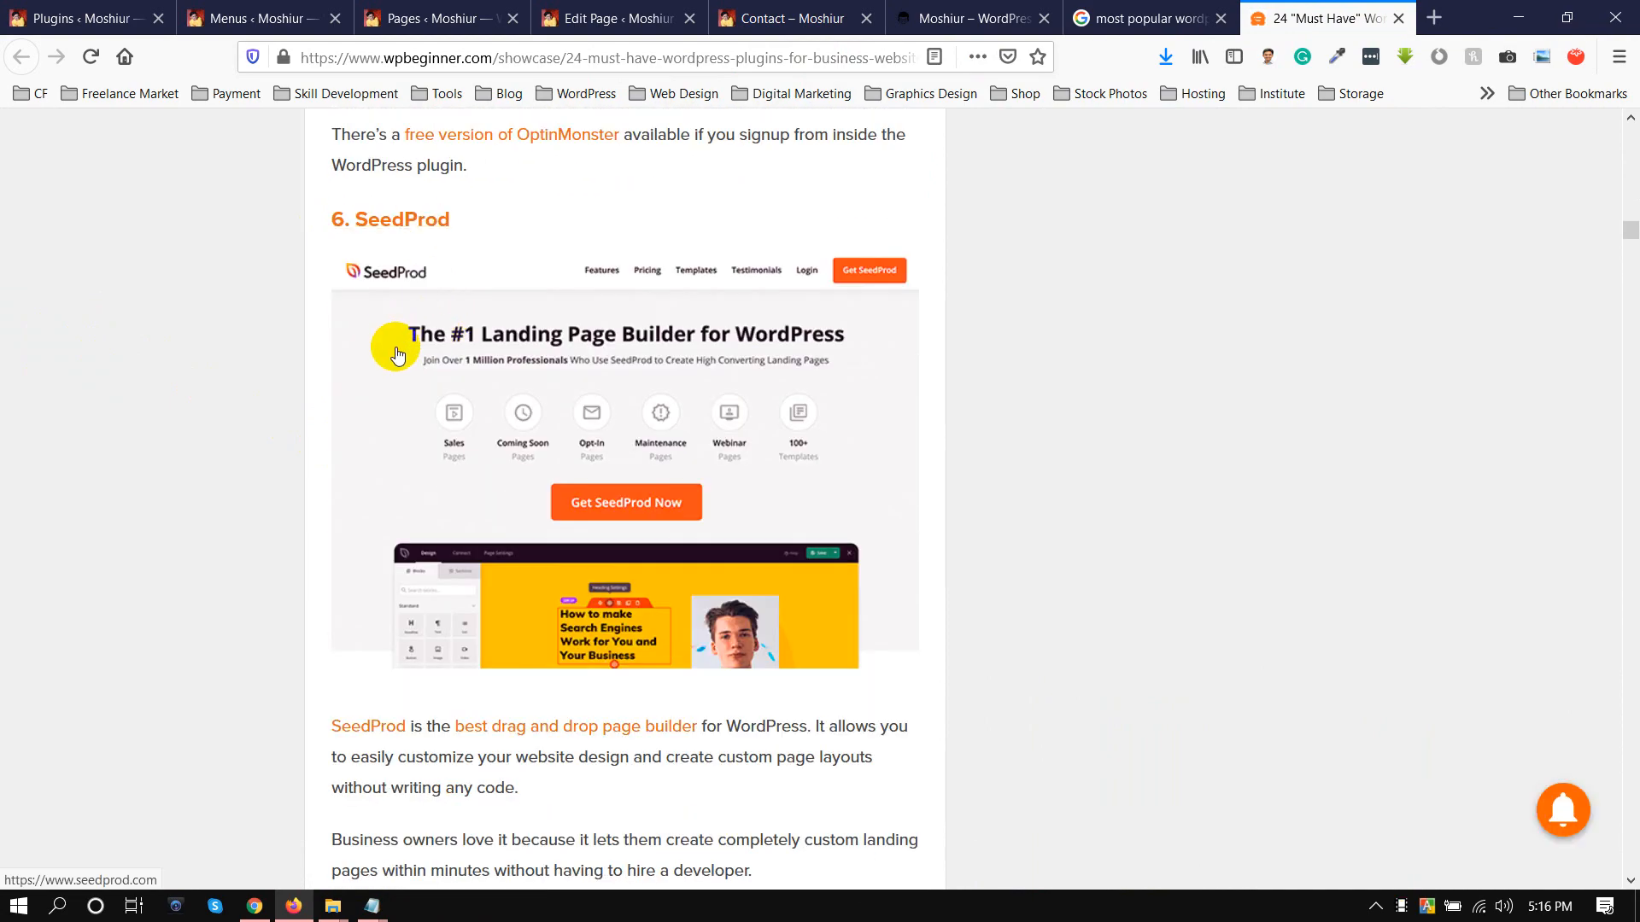
pyautogui.scroll(-20, 604, 353)
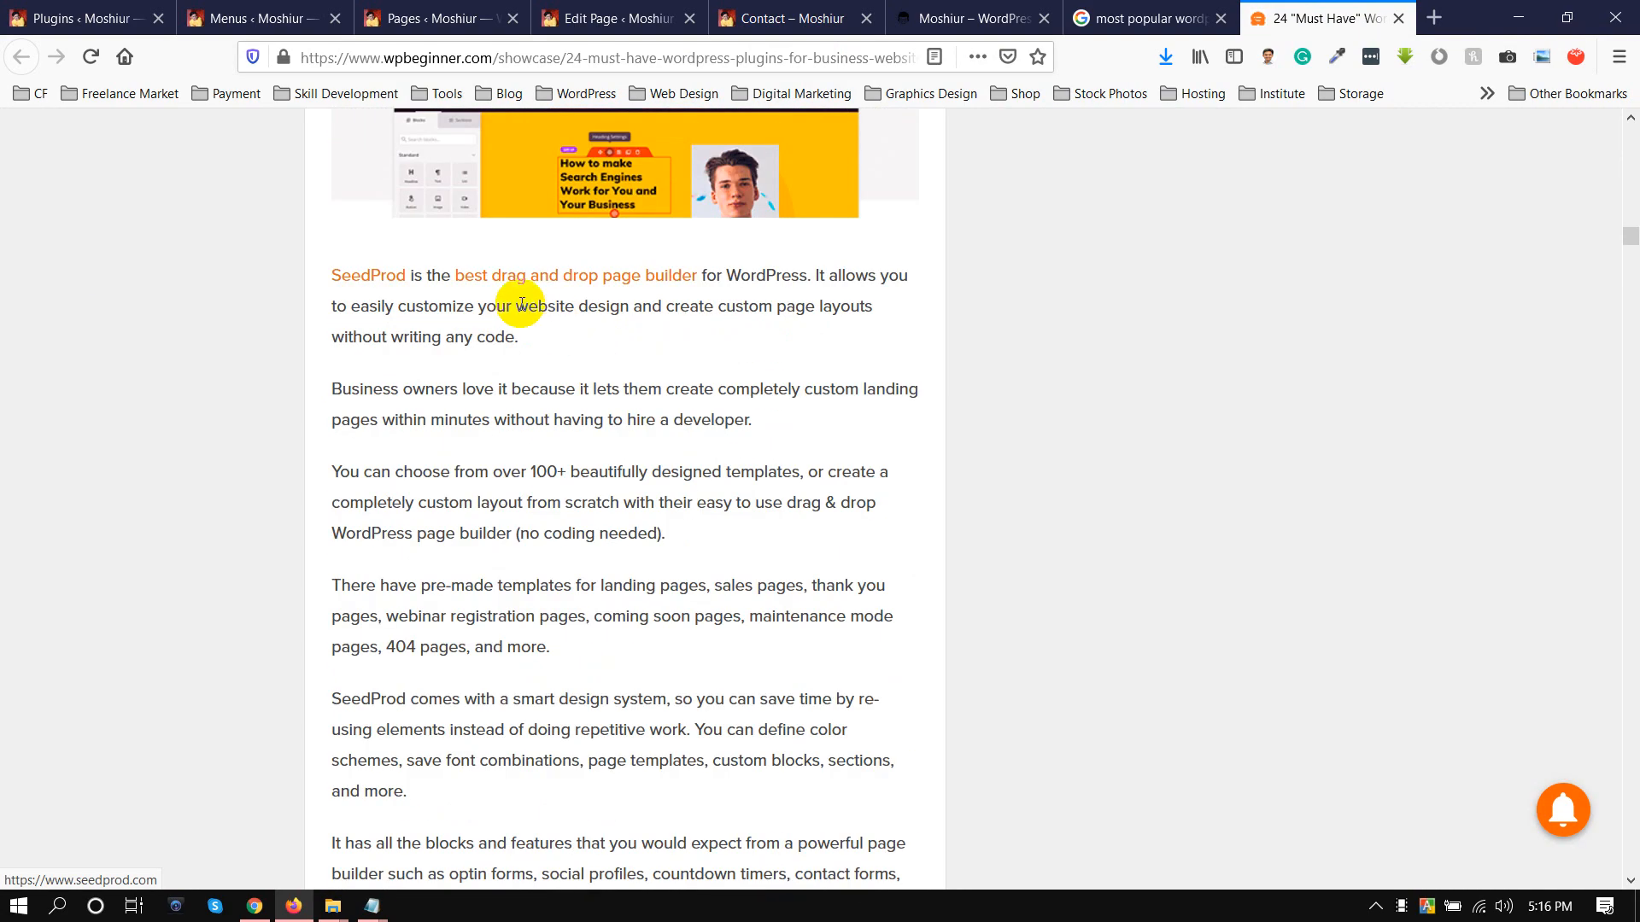
pyautogui.scroll(-18, 522, 309)
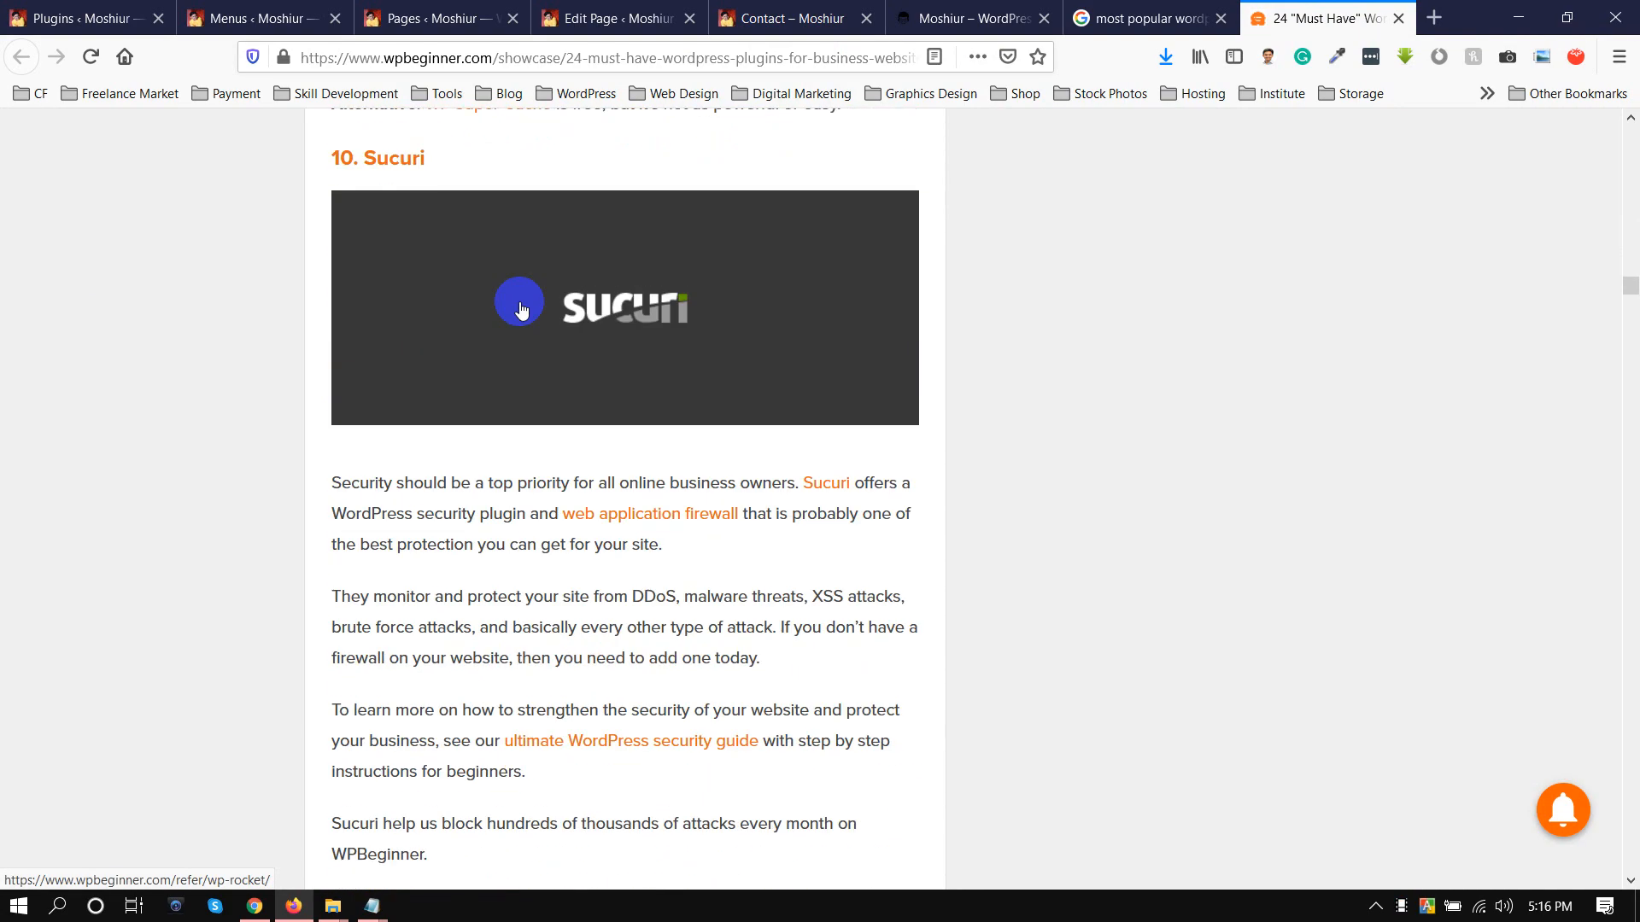
pyautogui.scroll(14, 561, 337)
pyautogui.scroll(6, 632, 400)
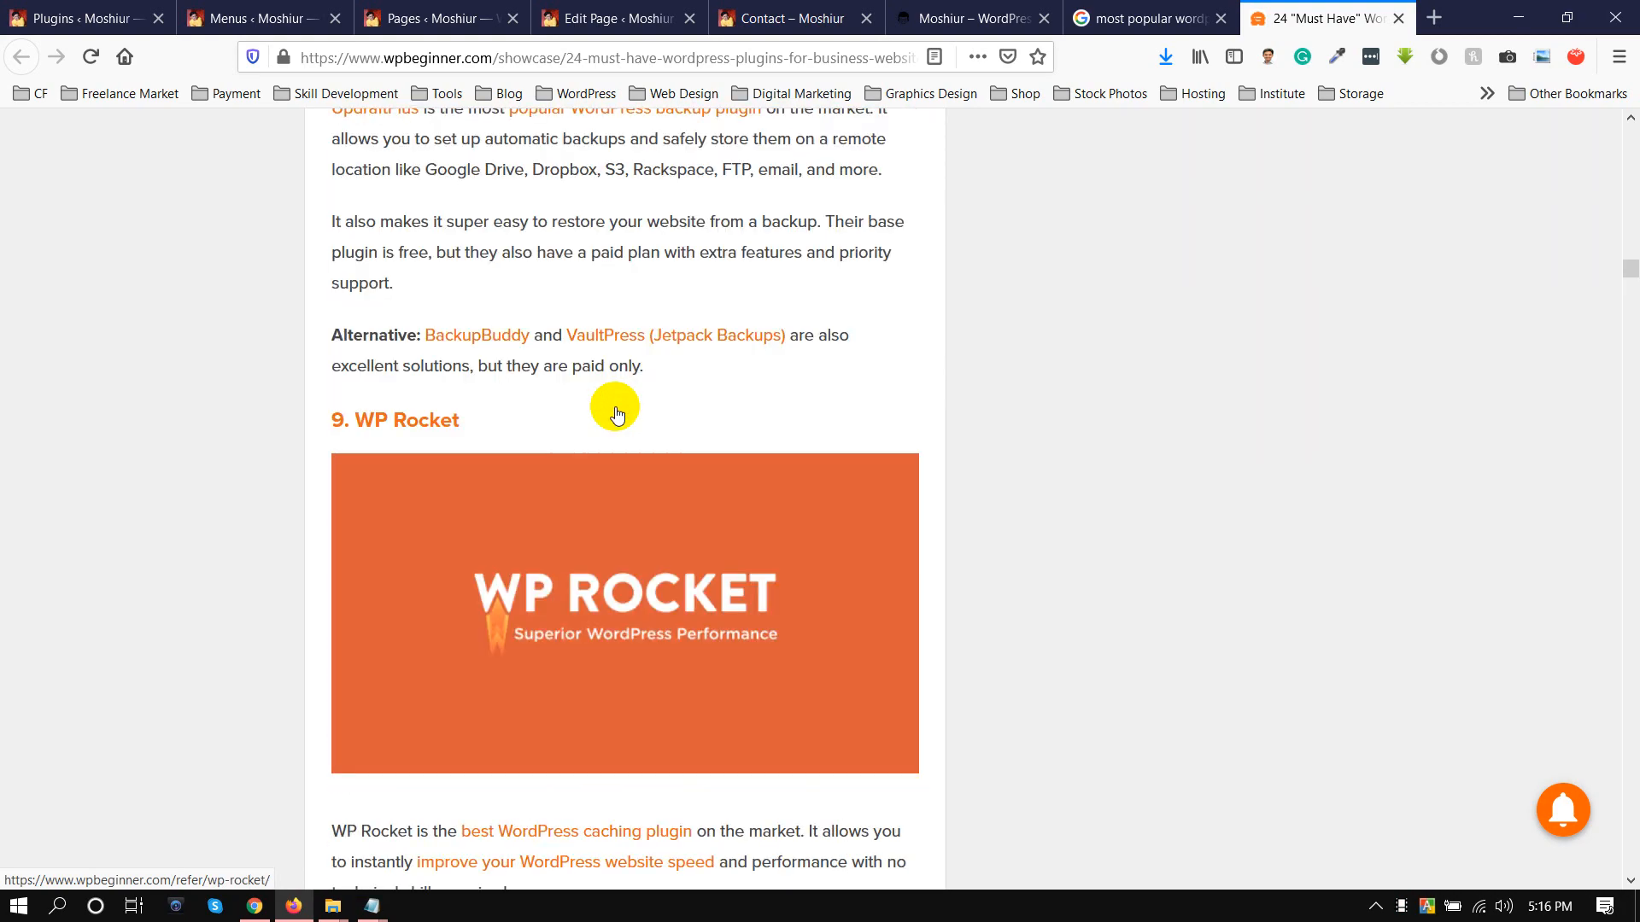
pyautogui.scroll(-15, 556, 453)
pyautogui.scroll(-20, 574, 439)
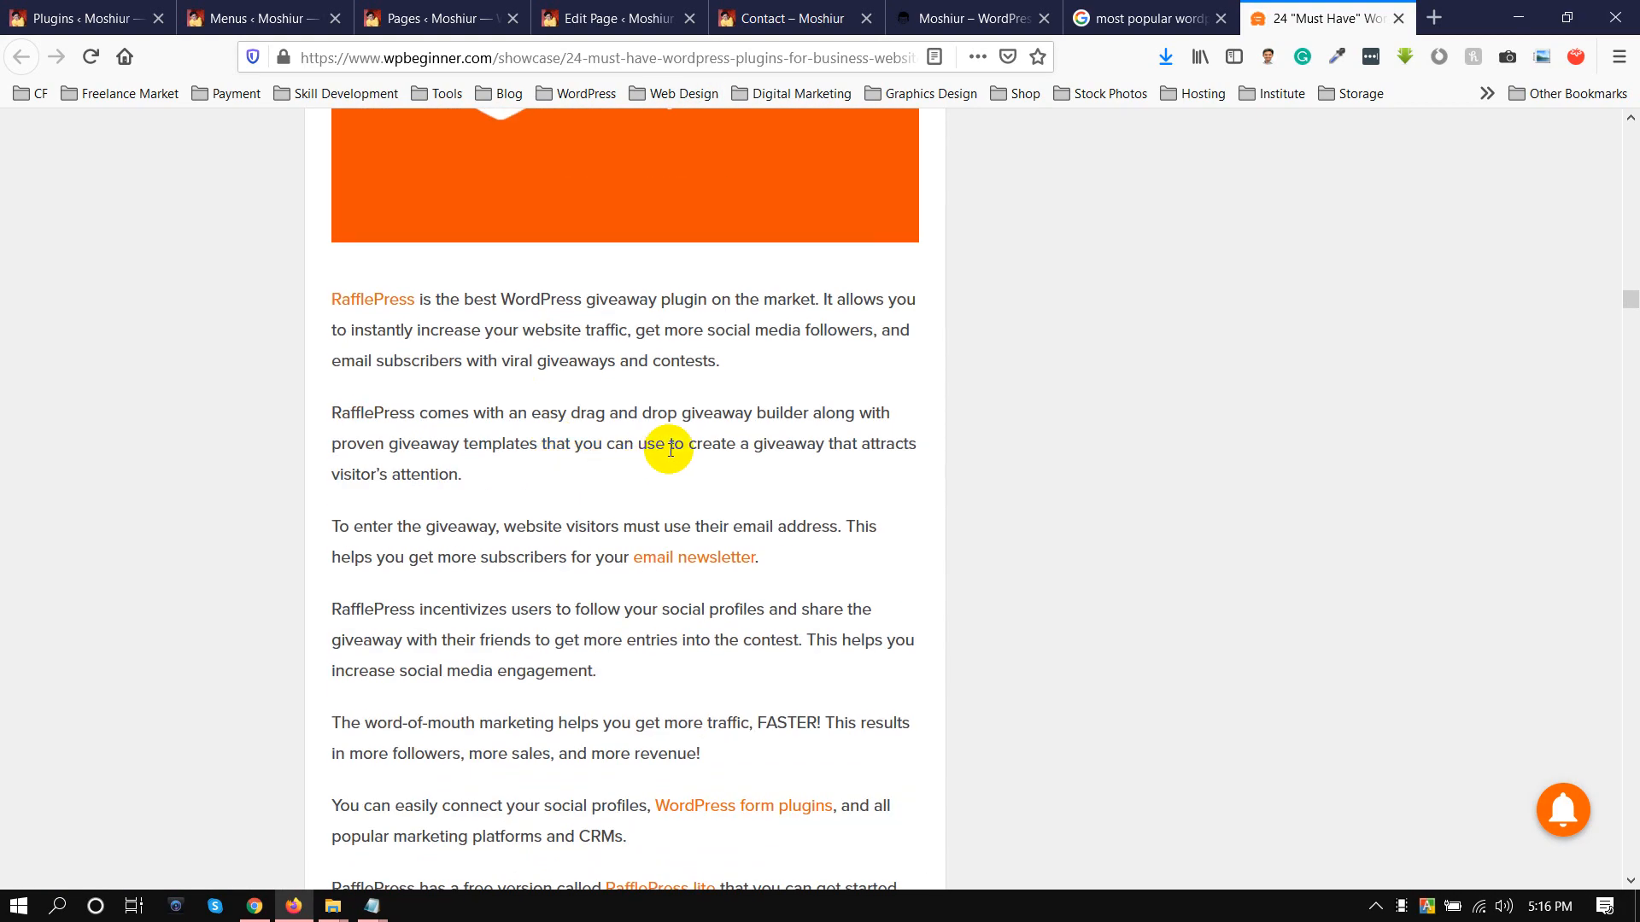
pyautogui.scroll(-20, 601, 451)
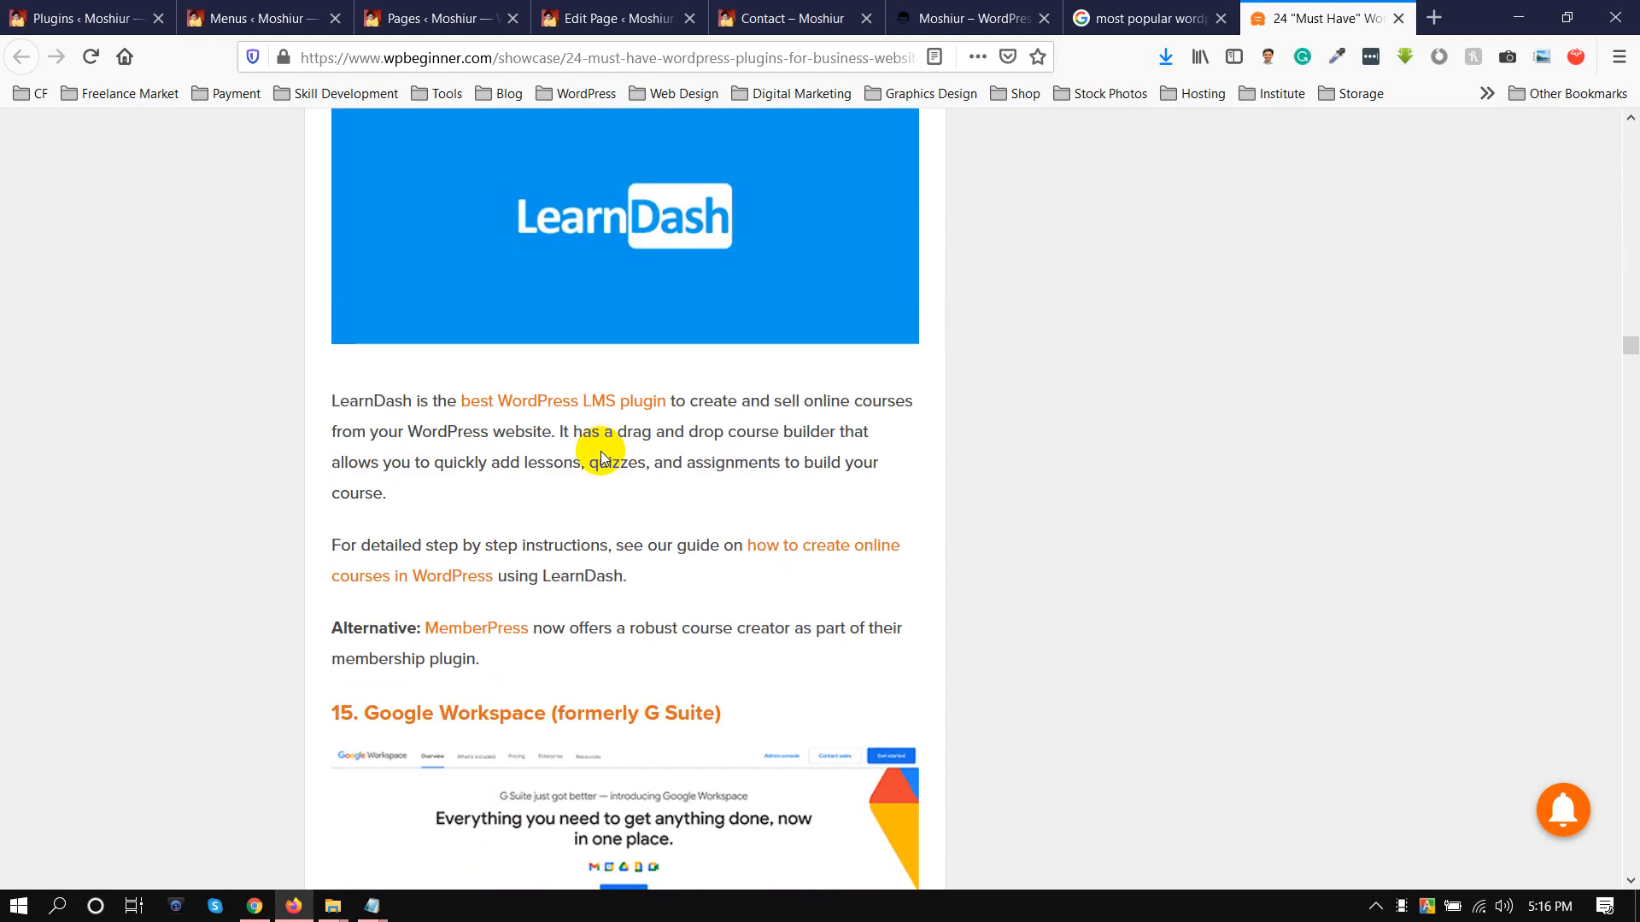
pyautogui.scroll(-20, 579, 418)
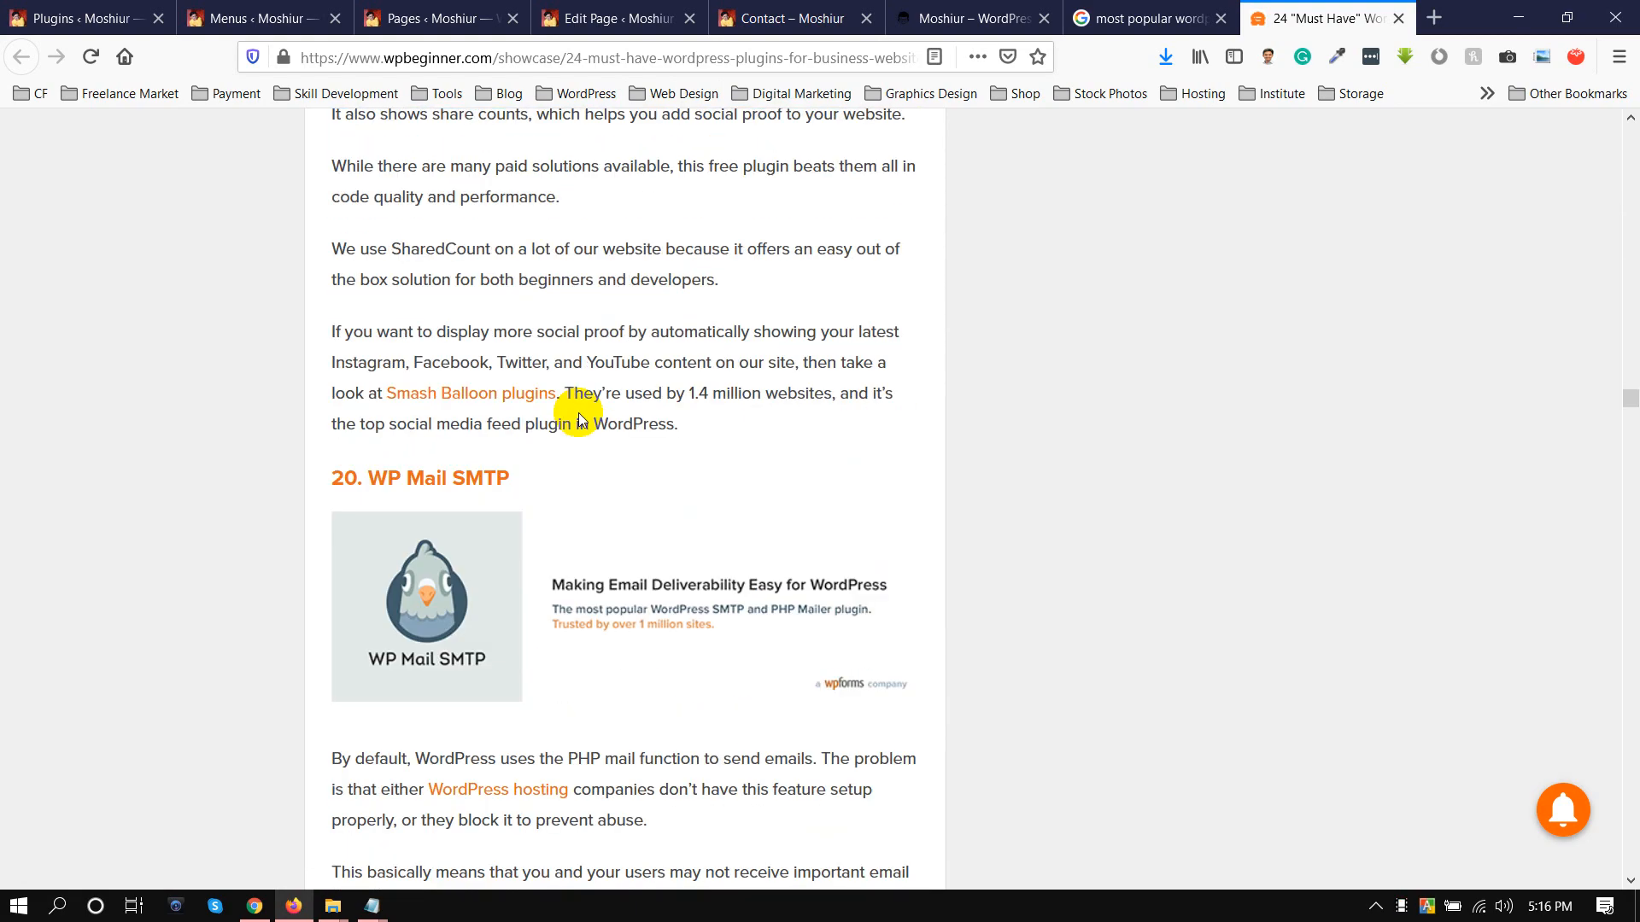
# Return to the Google results for "most popular wordpress plugin" and review the "People also search for" plugin suggestions
pyautogui.hotkey('ctrl', 'shift', 'Tab')
pyautogui.scroll(-20, 359, 461)
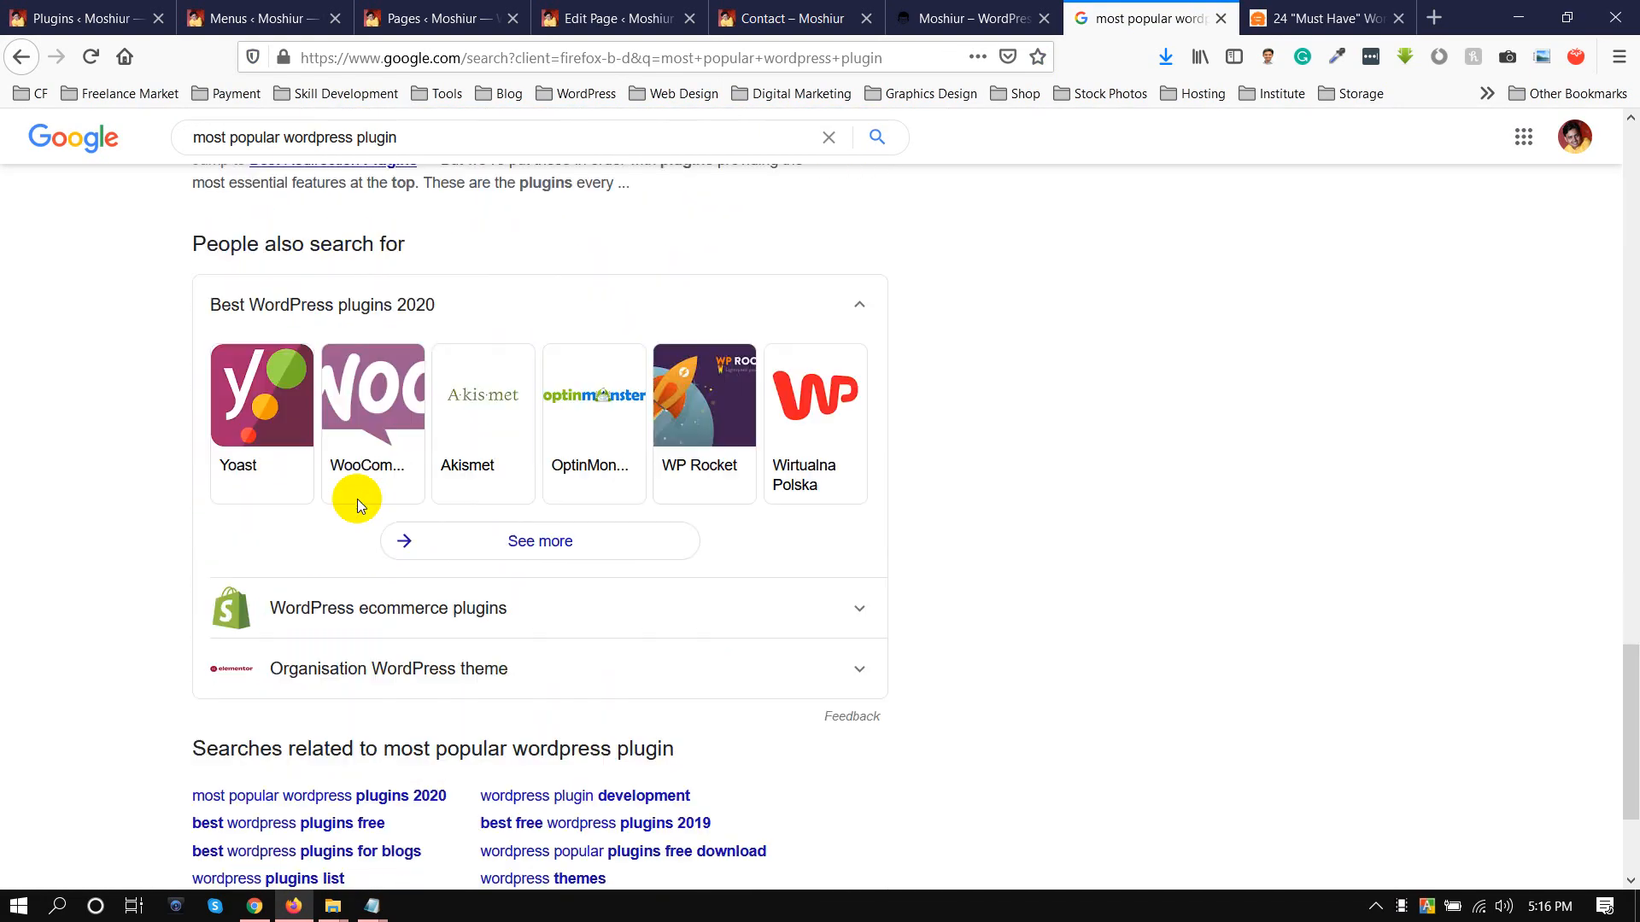